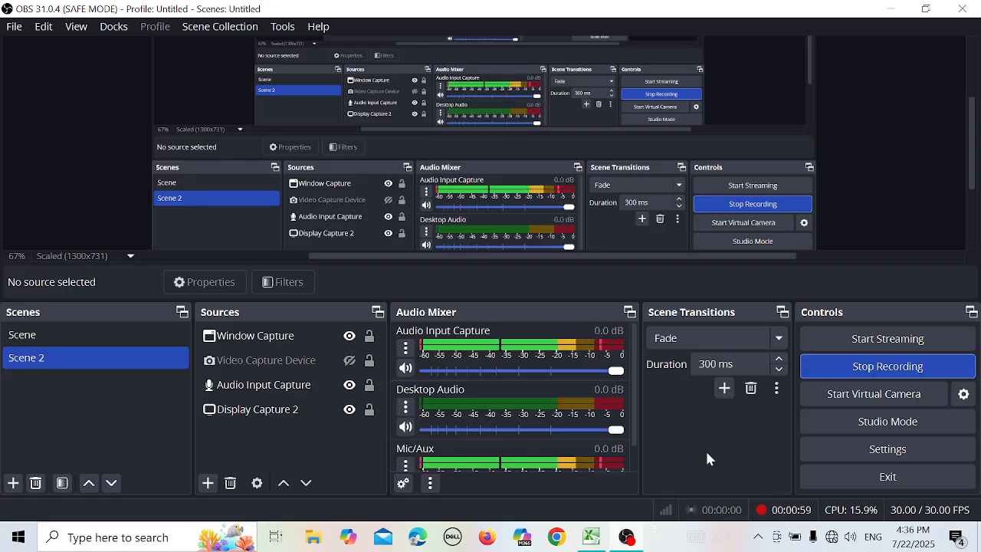
Switch to the Power BI Dataset workbook in Excel and create a PivotTable from the List of Orders data on a new worksheet.
{"action": "left_click", "coordinate": [599, 532]}
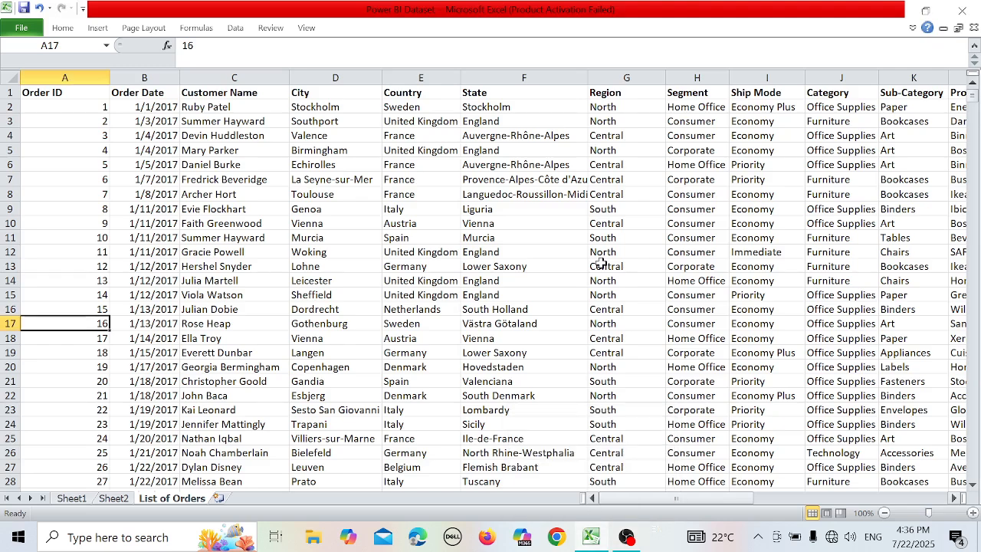
{"action": "left_click", "coordinate": [360, 277]}
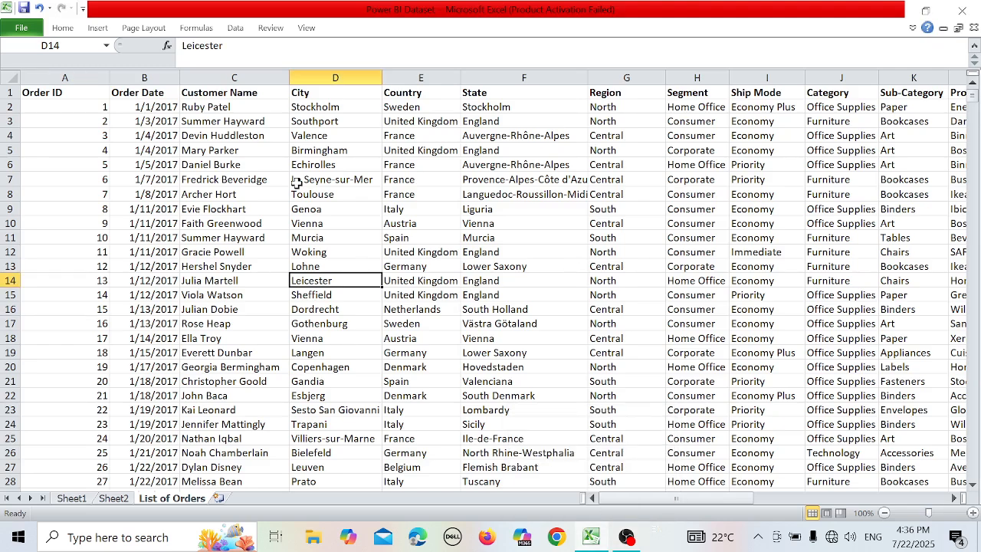
{"action": "left_click_drag", "start_coordinate": [297, 184], "coordinate": [203, 196]}
{"action": "left_click", "coordinate": [203, 196]}
{"action": "left_click", "coordinate": [217, 136]}
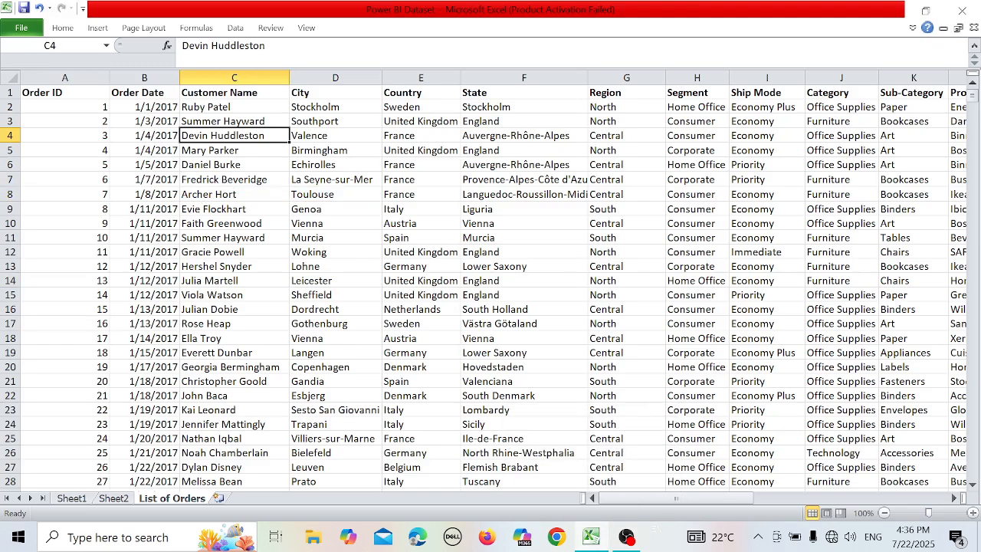
{"action": "left_click", "coordinate": [98, 28]}
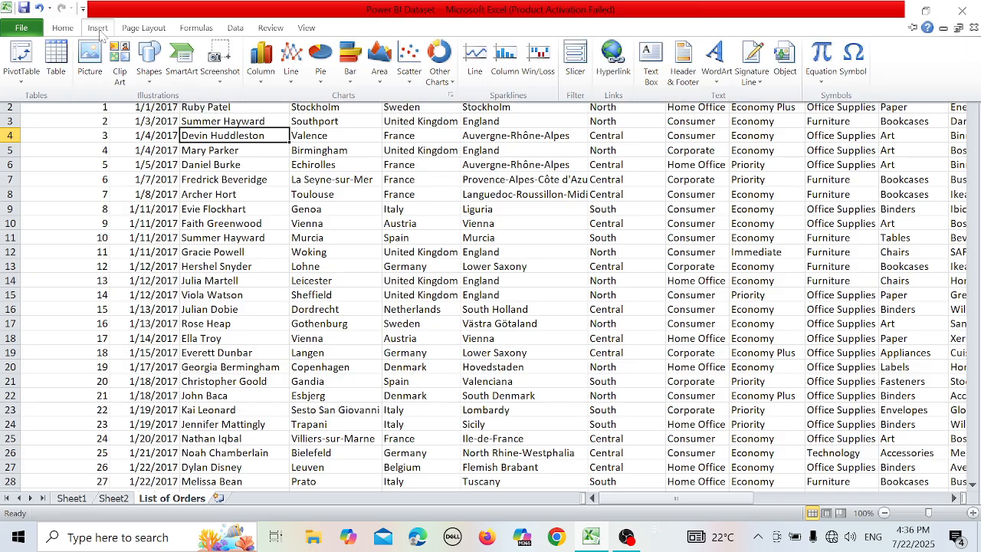
{"action": "left_click", "coordinate": [21, 80]}
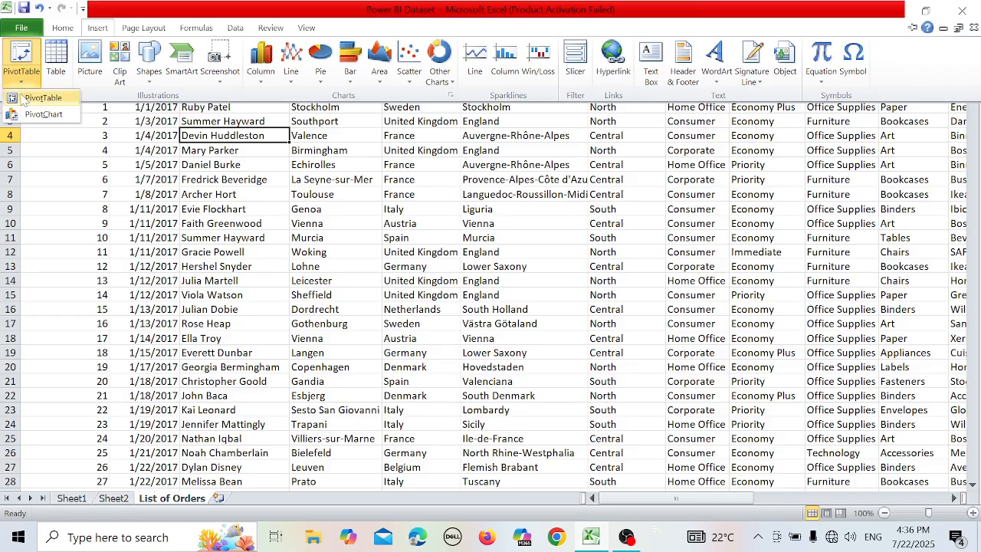
{"action": "left_click", "coordinate": [40, 98]}
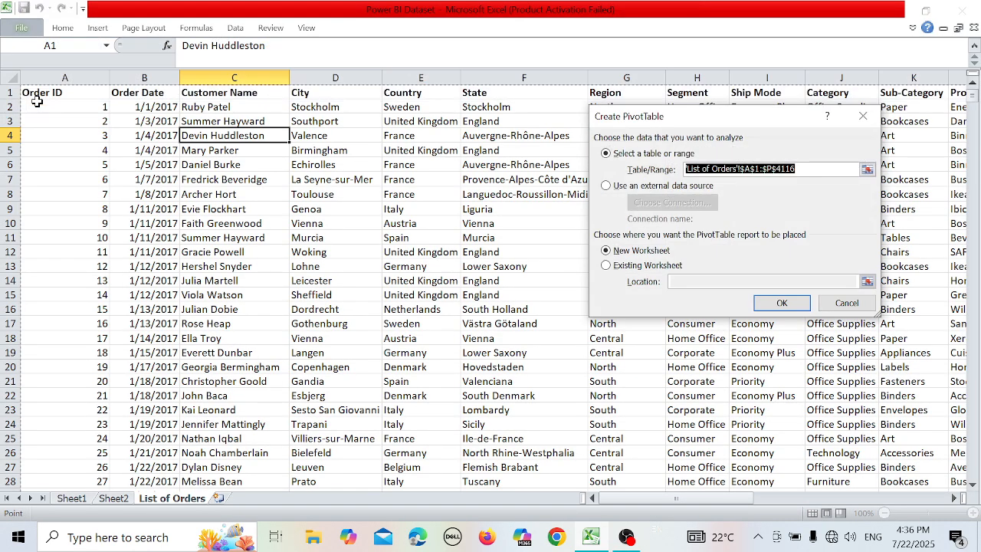
{"action": "left_click", "coordinate": [781, 303]}
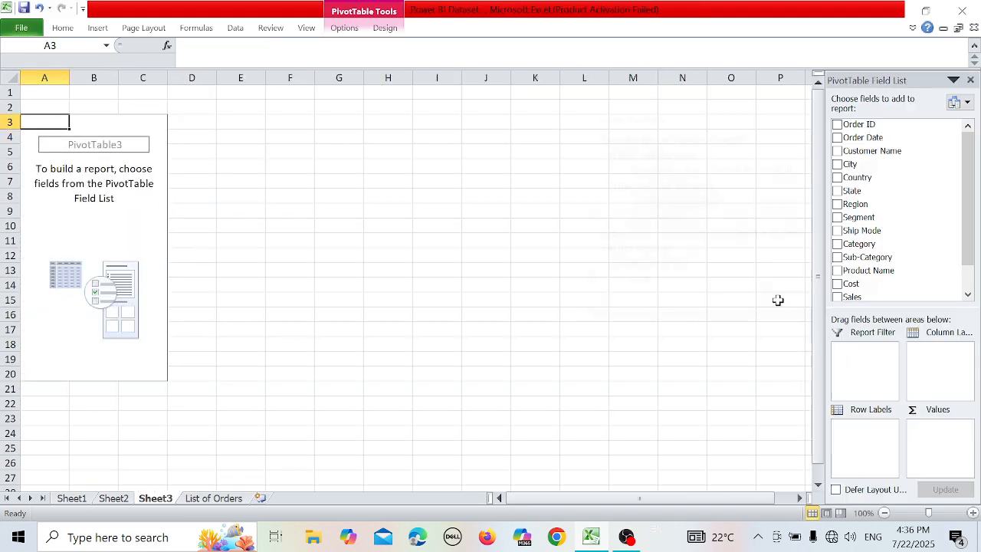
Add the Product Name field to the PivotTable's row labels, with Sub-Category nested below it.
{"action": "left_click", "coordinate": [75, 229]}
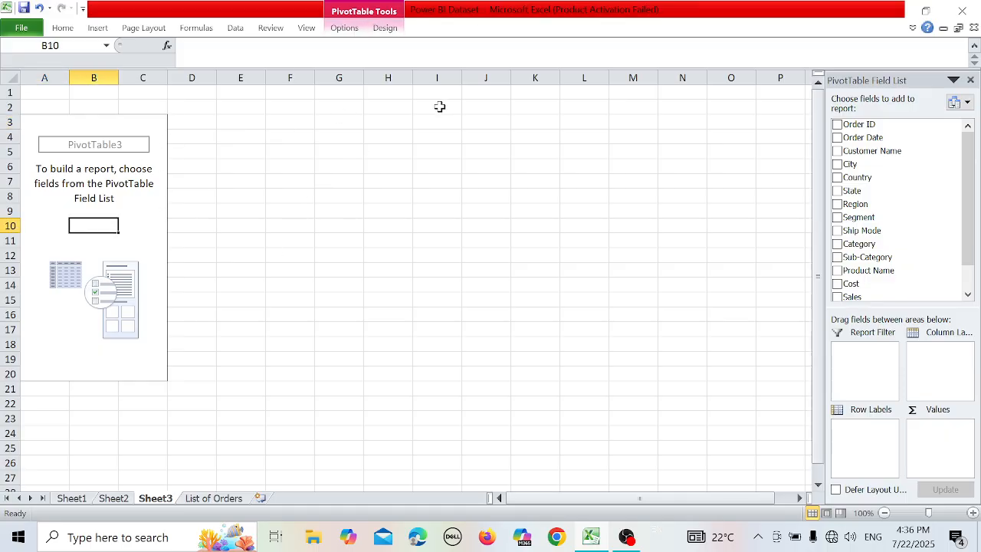
{"action": "scroll", "coordinate": [952, 230], "scroll_direction": "down", "scroll_amount": 1}
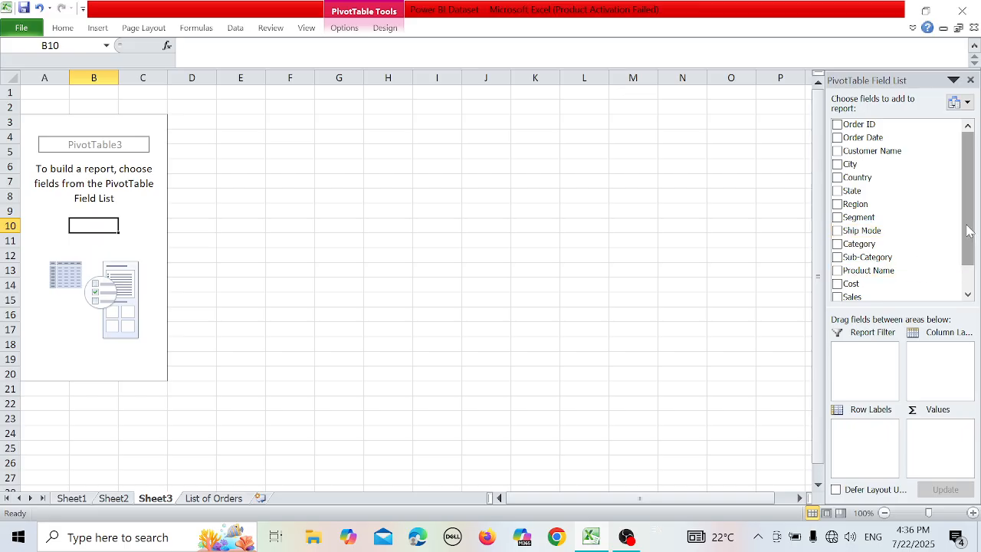
{"action": "left_click_drag", "start_coordinate": [967, 233], "coordinate": [963, 173]}
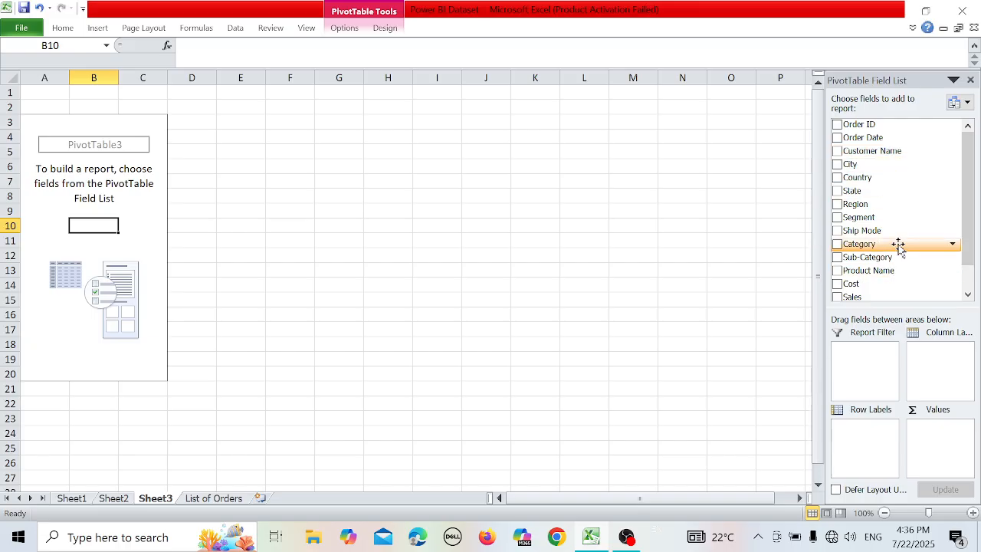
{"action": "left_click_drag", "start_coordinate": [890, 271], "coordinate": [852, 426]}
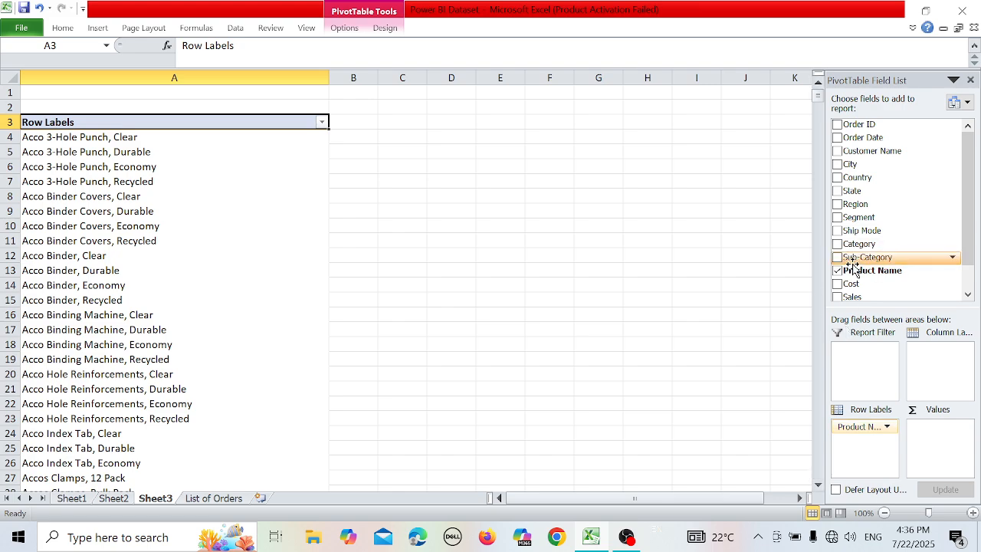
{"action": "left_click_drag", "start_coordinate": [851, 263], "coordinate": [869, 440]}
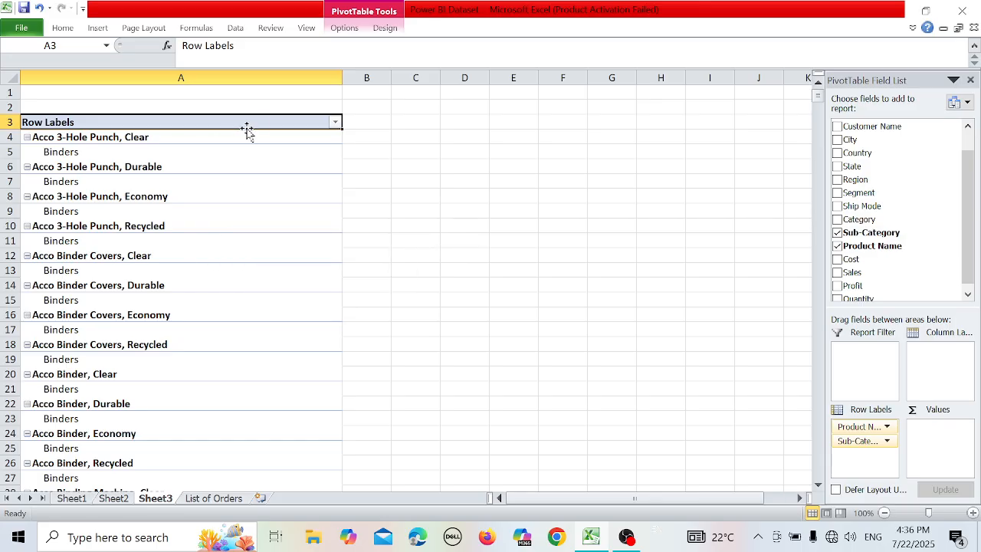
Reorder the PivotTable's row labels so that Sub-Category comes above Product Name.
{"action": "left_click", "coordinate": [335, 122]}
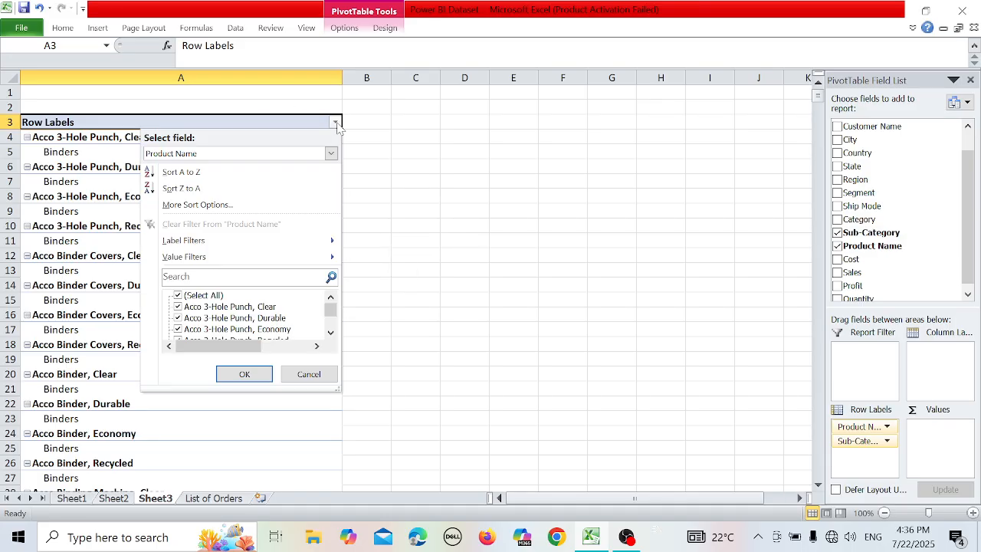
{"action": "left_click", "coordinate": [414, 220]}
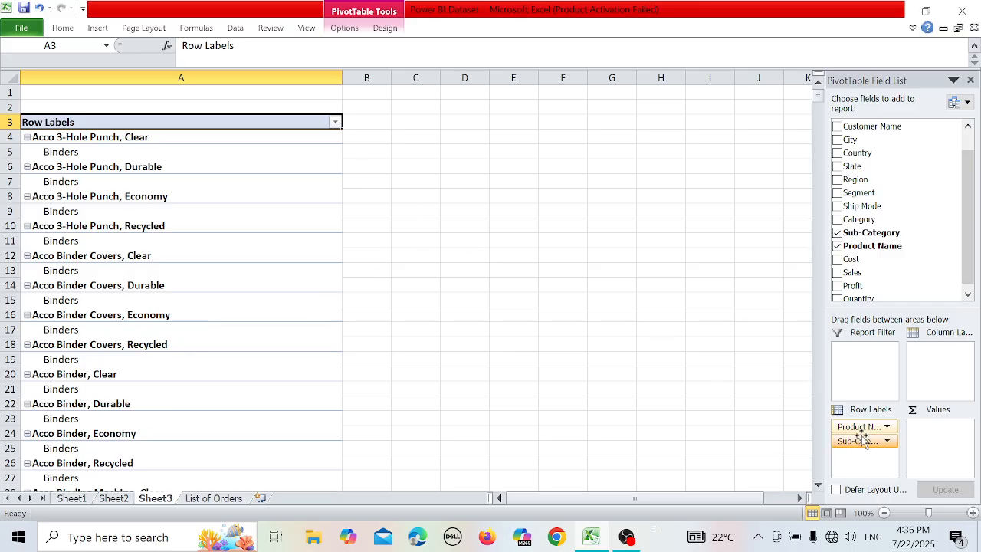
{"action": "mouse_move", "coordinate": [862, 440]}
{"action": "left_mouse_down"}
{"action": "mouse_move", "coordinate": [873, 431]}
{"action": "mouse_move", "coordinate": [864, 426]}
{"action": "left_mouse_up"}
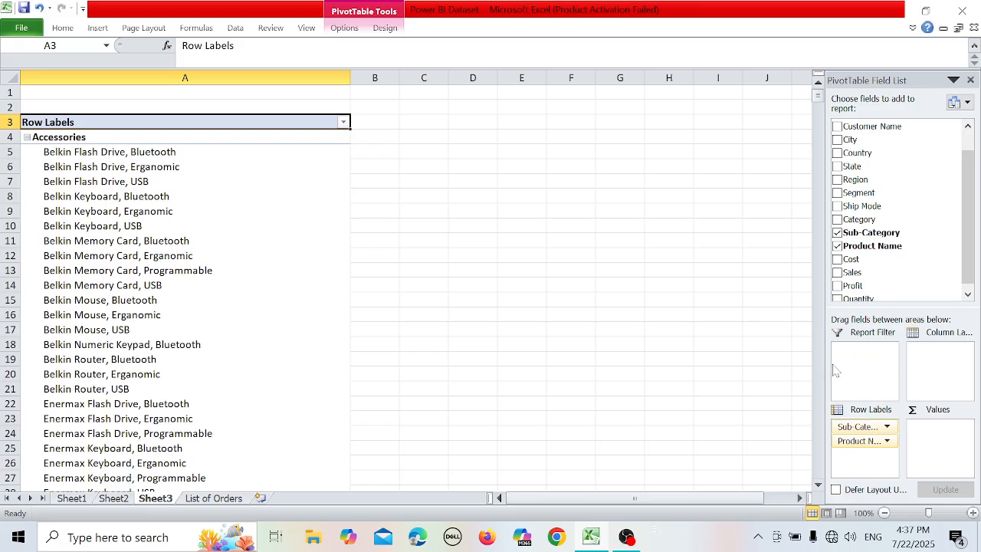
Add the Sales field to the PivotTable's values as Sum of Sales and look over the report.
{"action": "left_click_drag", "start_coordinate": [871, 273], "coordinate": [949, 432]}
{"action": "left_click", "coordinate": [776, 222]}
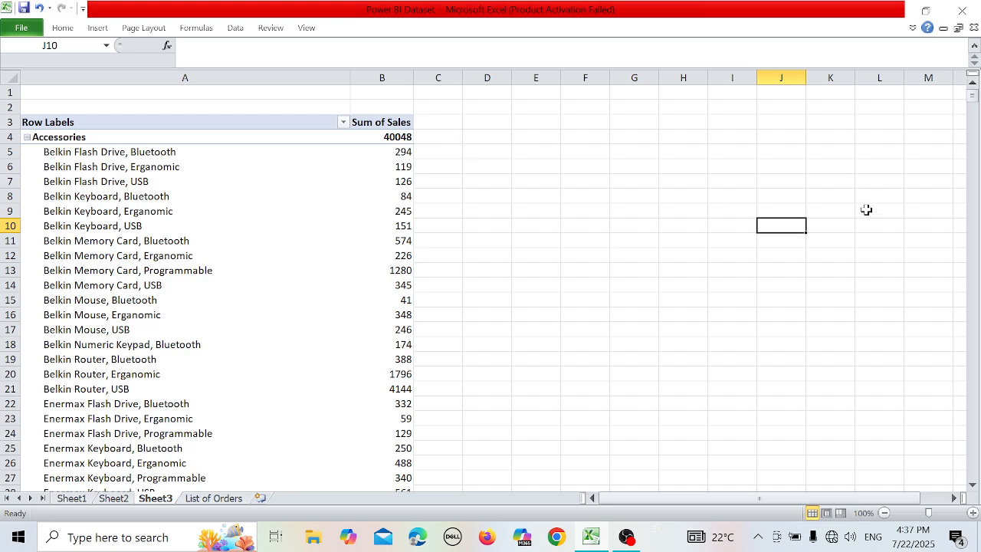
{"action": "mouse_move", "coordinate": [972, 96]}
{"action": "left_mouse_down"}
{"action": "mouse_move", "coordinate": [972, 166]}
{"action": "mouse_move", "coordinate": [972, 92]}
{"action": "left_mouse_up"}
Set the PivotTable's subtotals to Do Not Show Subtotals.
{"action": "left_click", "coordinate": [391, 284]}
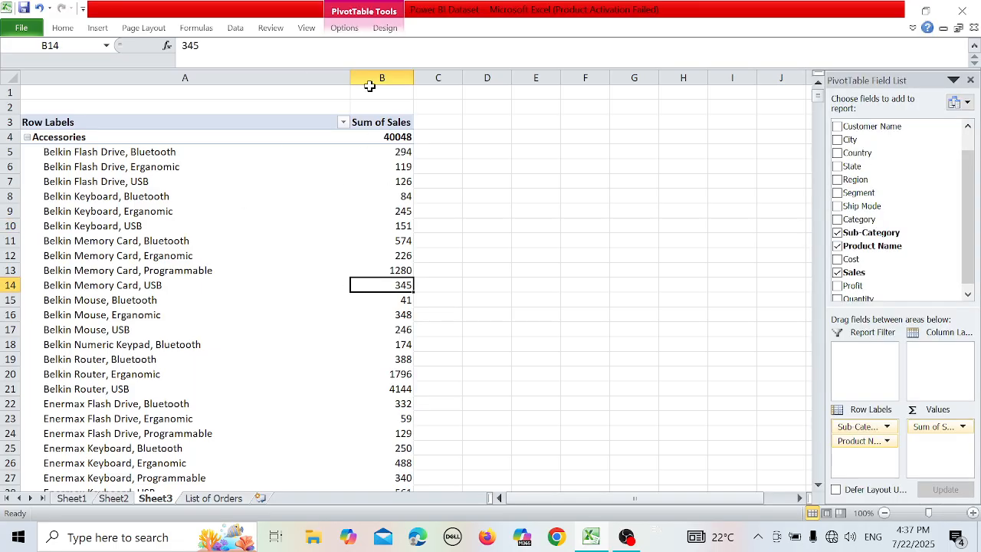
{"action": "left_click", "coordinate": [385, 29]}
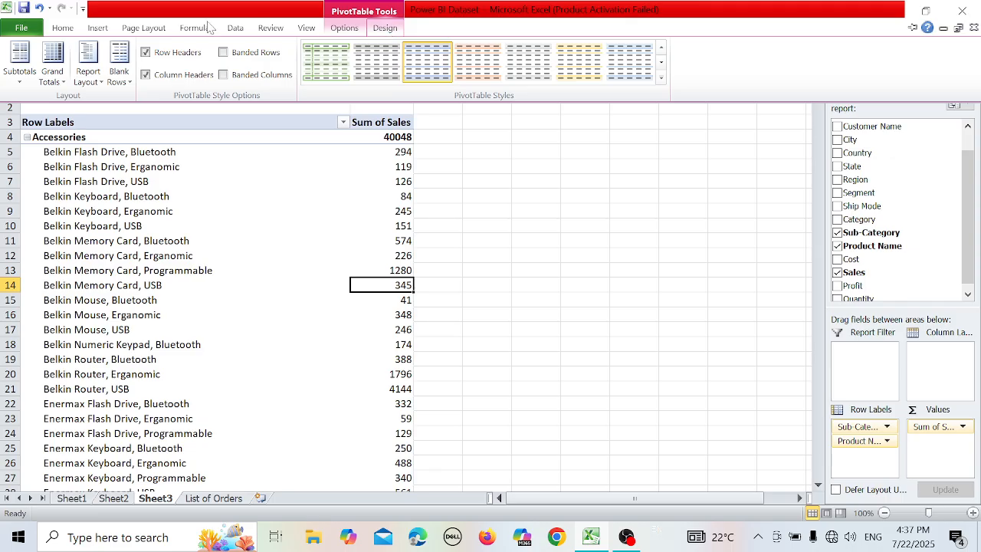
{"action": "left_click", "coordinate": [19, 80]}
{"action": "left_click", "coordinate": [40, 119]}
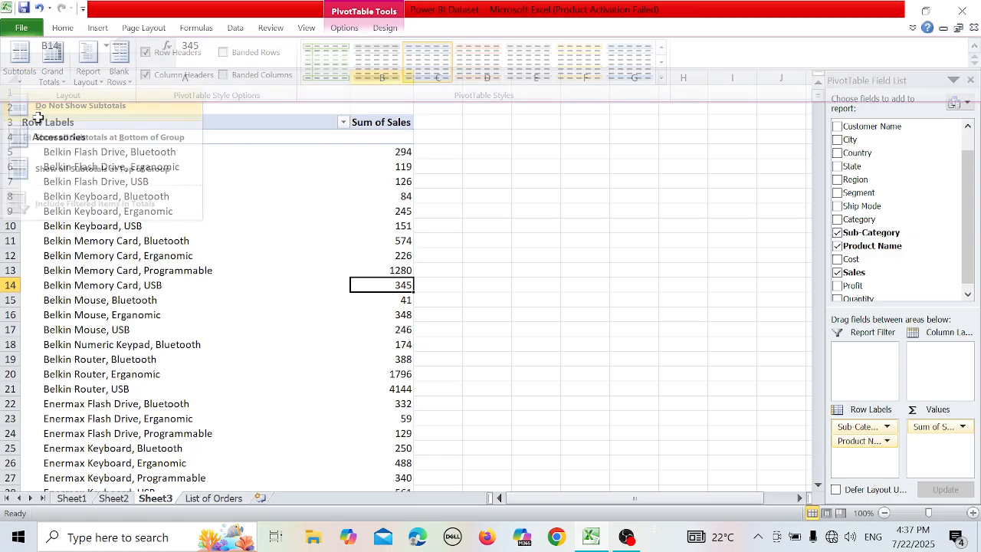
{"action": "left_click", "coordinate": [487, 198]}
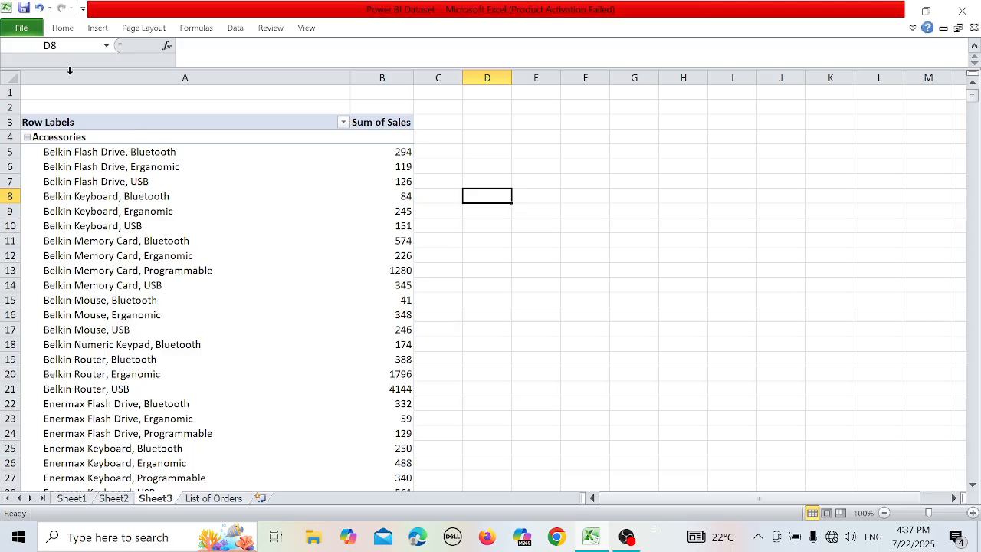
Set the PivotTable to show all subtotals at the bottom of each Sub-Category group.
{"action": "left_click", "coordinate": [284, 210]}
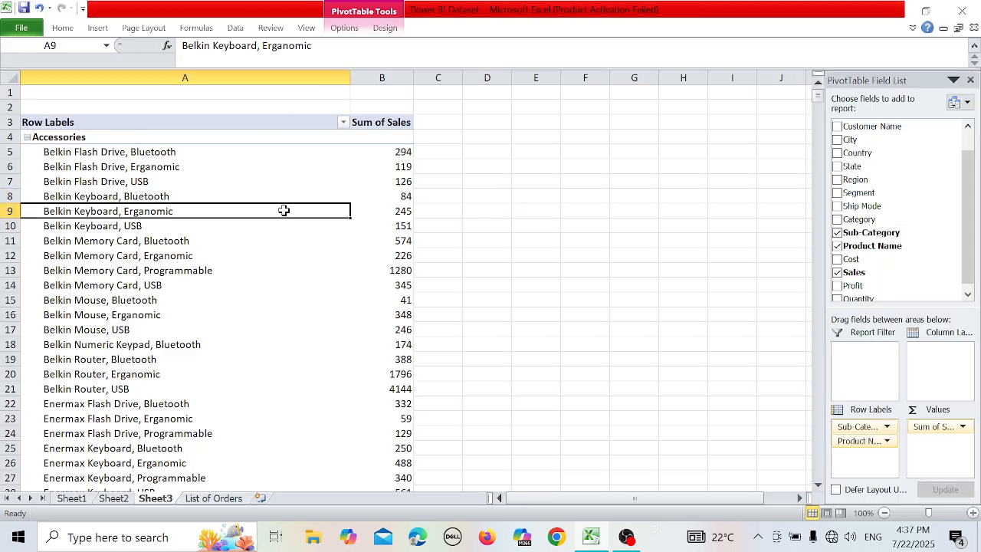
{"action": "left_click", "coordinate": [375, 30]}
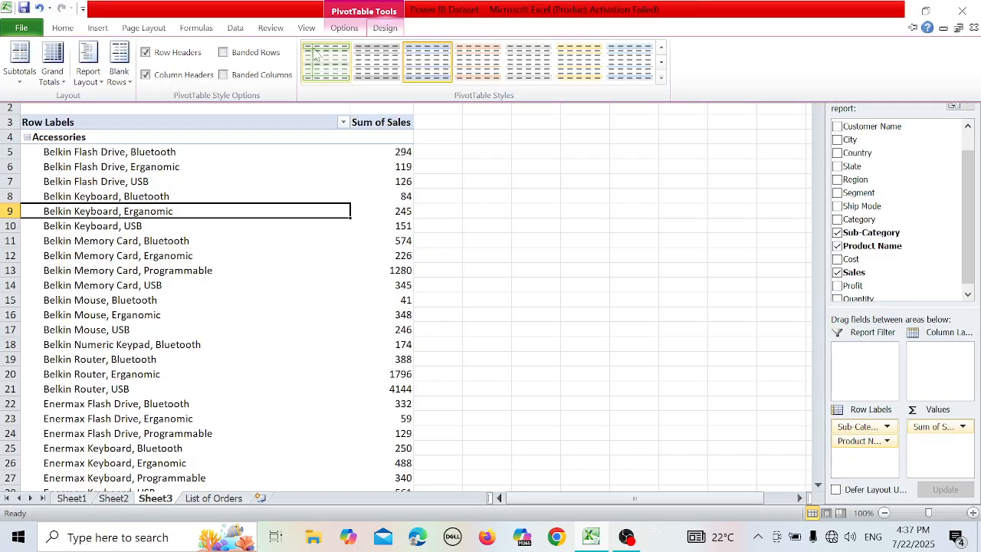
{"action": "left_click", "coordinate": [18, 77]}
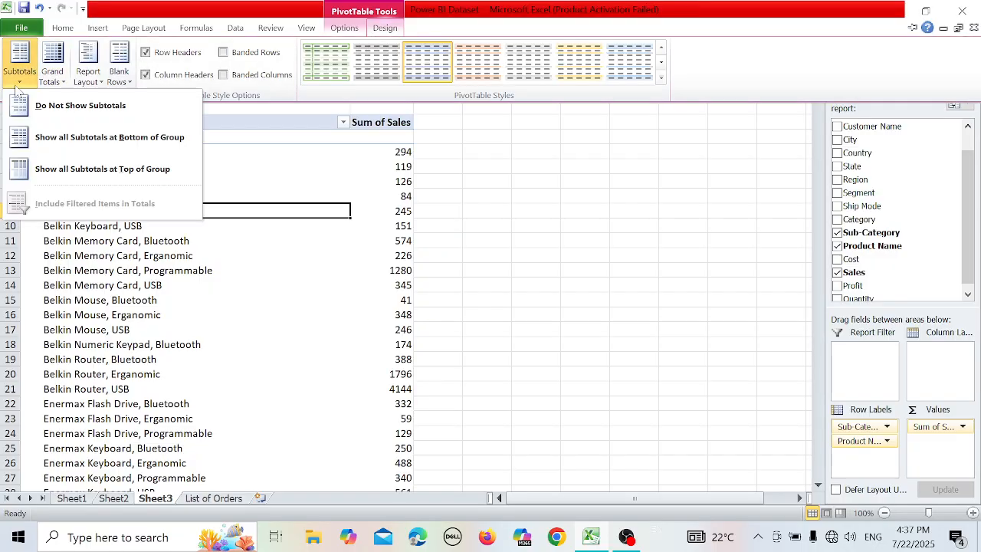
{"action": "left_click", "coordinate": [44, 143]}
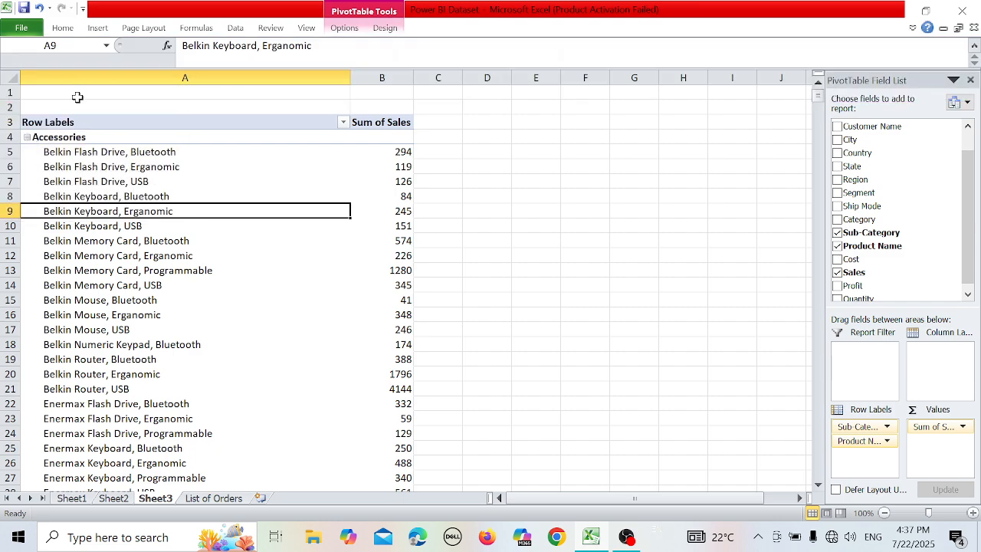
{"action": "left_click_drag", "start_coordinate": [260, 261], "coordinate": [186, 105]}
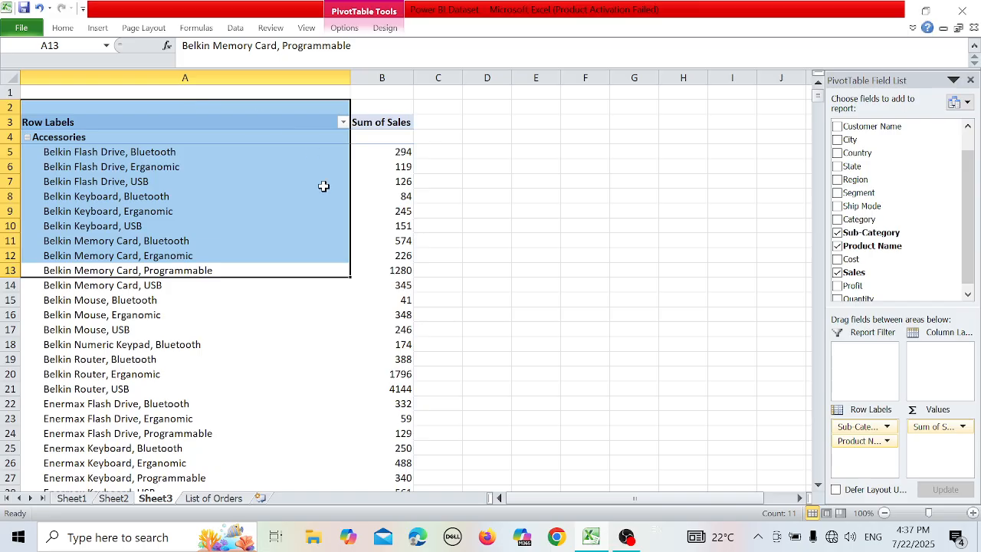
{"action": "left_click", "coordinate": [342, 316]}
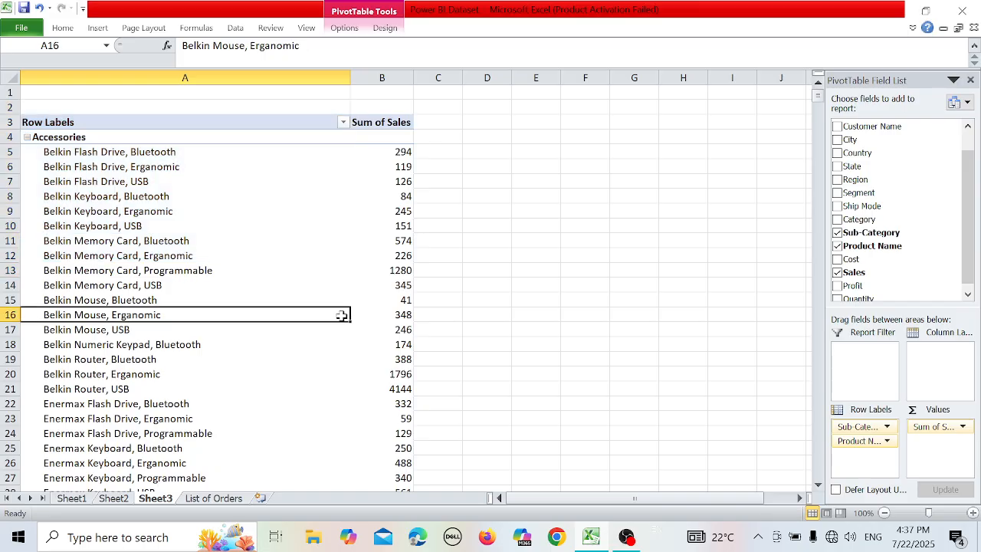
{"action": "left_click", "coordinate": [383, 29]}
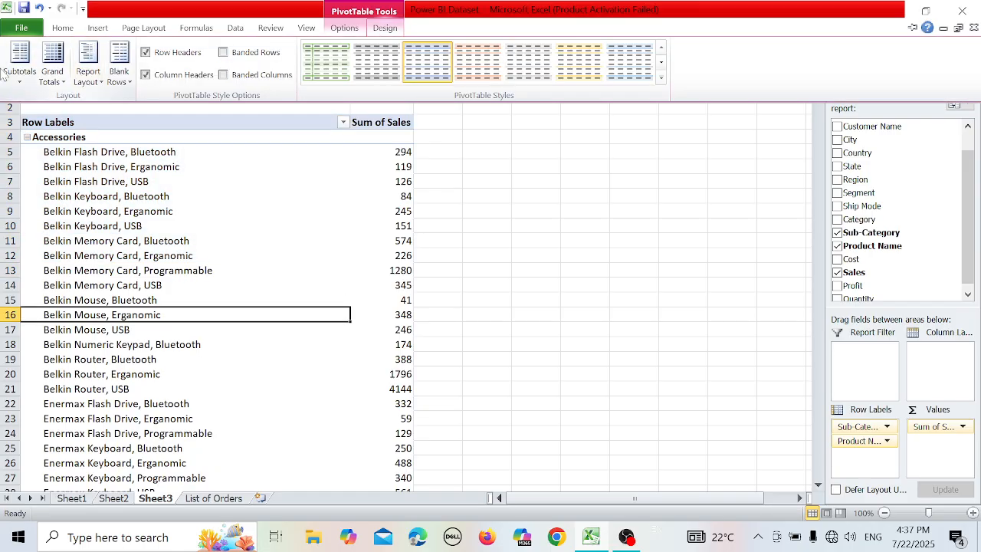
{"action": "left_click", "coordinate": [19, 76]}
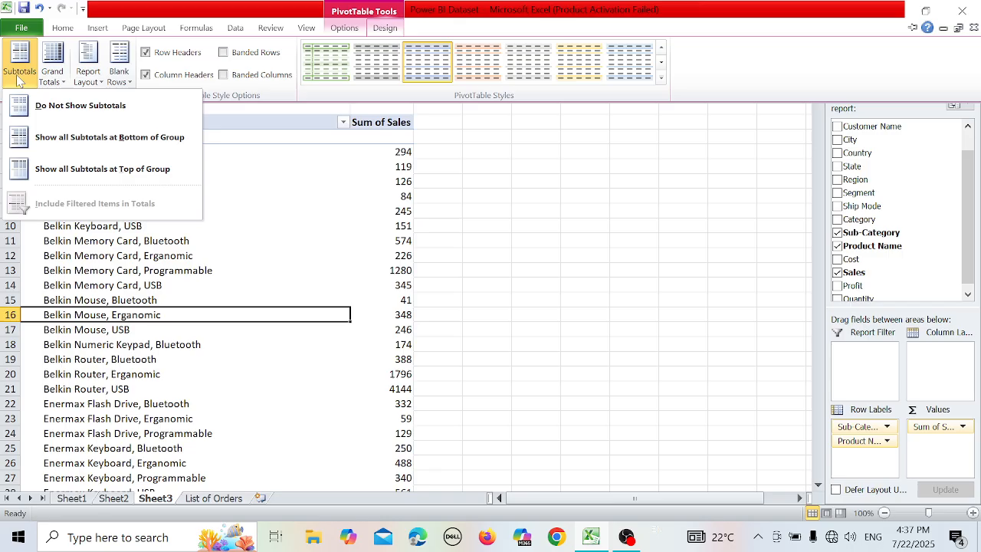
{"action": "left_click", "coordinate": [60, 139]}
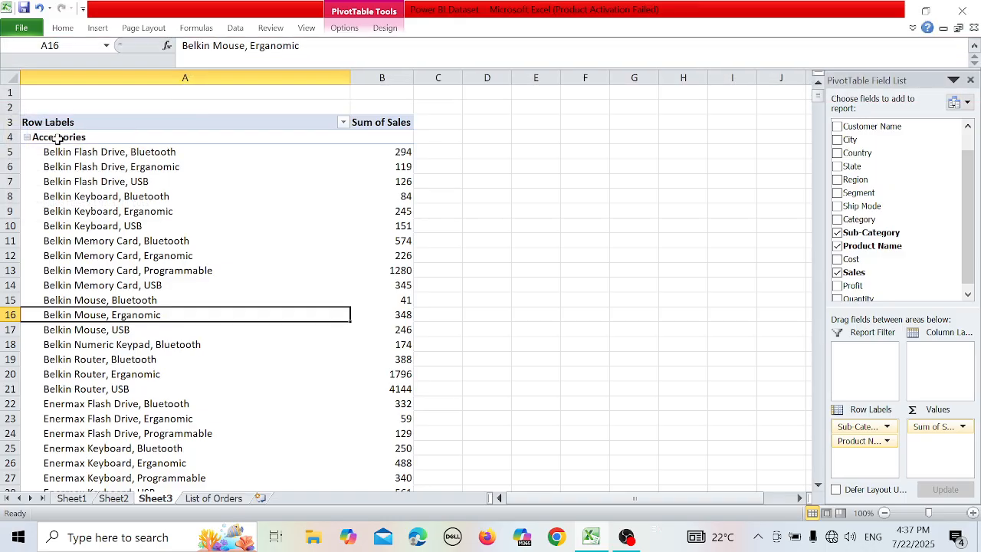
{"action": "left_click", "coordinate": [304, 235]}
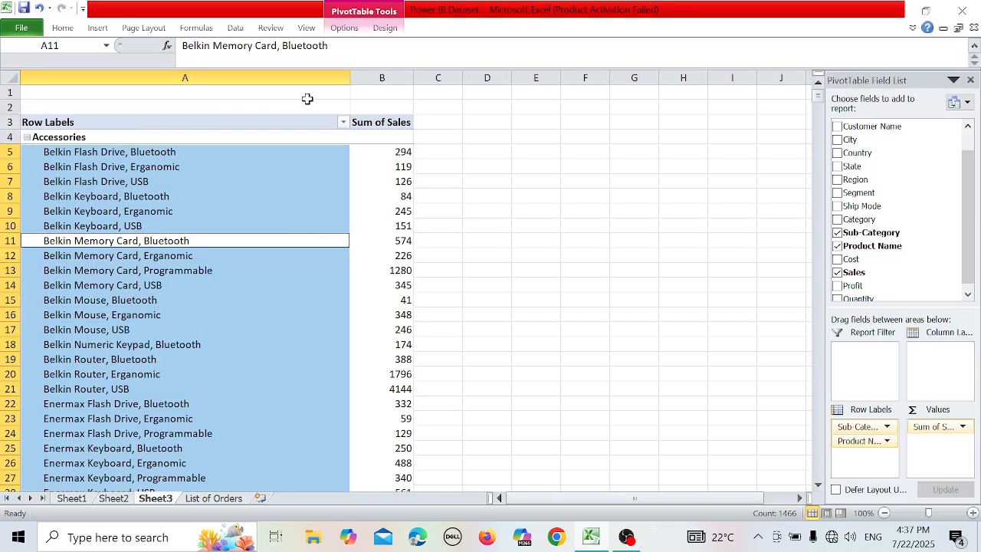
Set the PivotTable to show all subtotals at the top of each group and look over the report.
{"action": "left_click", "coordinate": [385, 31]}
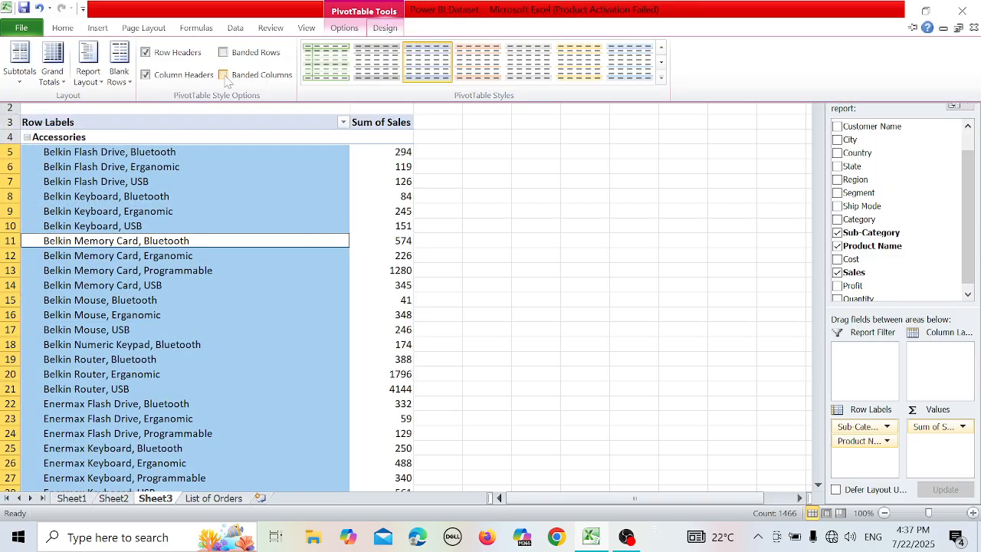
{"action": "left_click", "coordinate": [31, 77]}
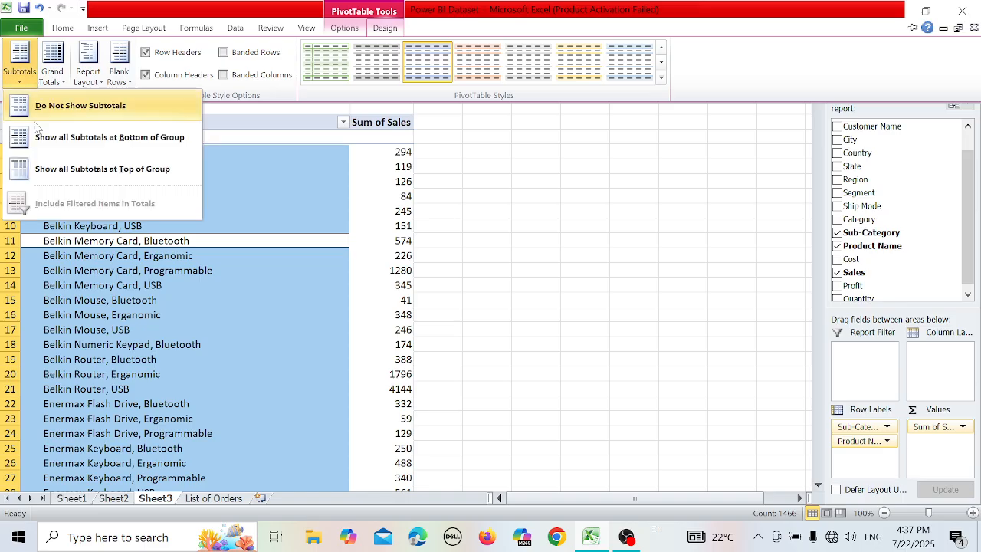
{"action": "left_click", "coordinate": [49, 173]}
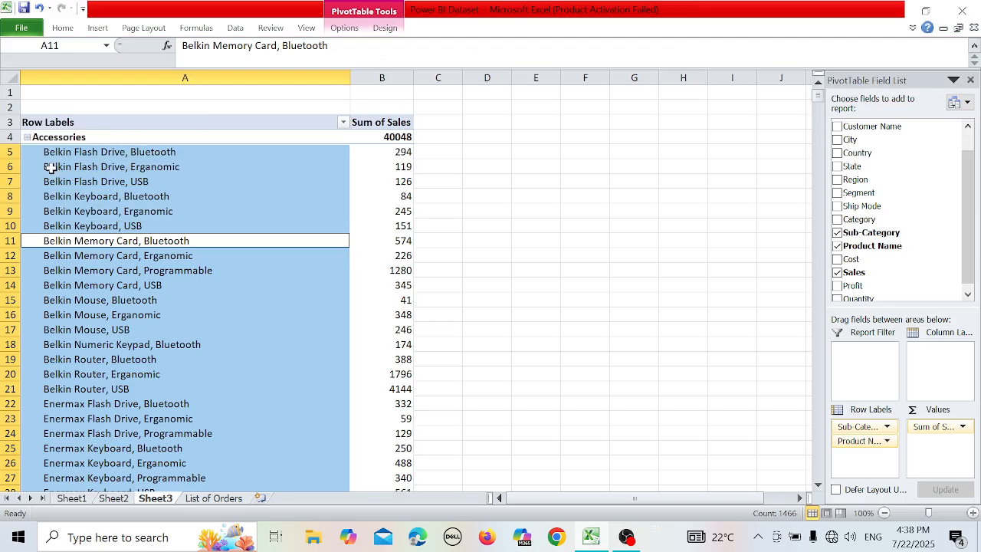
{"action": "left_click", "coordinate": [364, 282]}
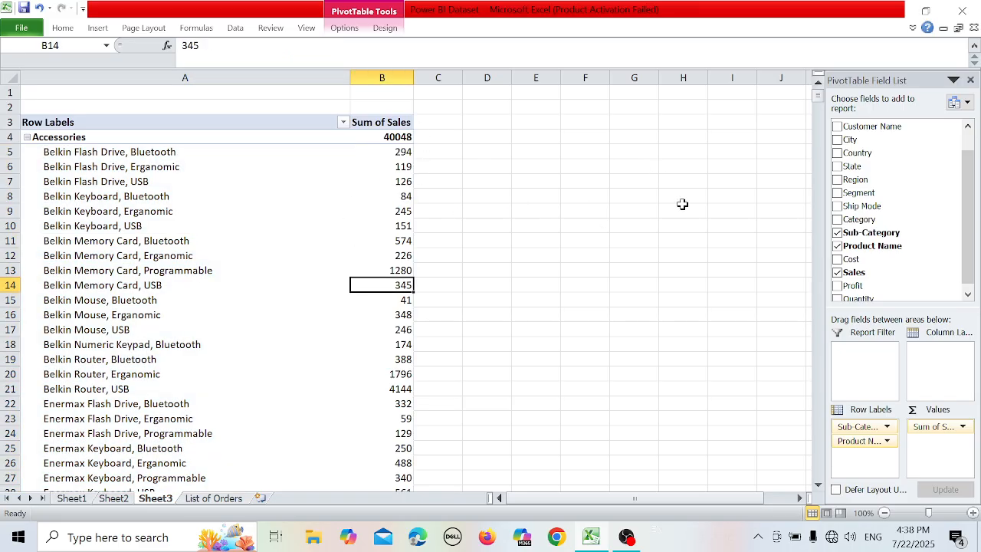
{"action": "mouse_move", "coordinate": [818, 95]}
{"action": "left_mouse_down"}
{"action": "mouse_move", "coordinate": [819, 132]}
{"action": "mouse_move", "coordinate": [818, 95]}
{"action": "left_mouse_up"}
Set the PivotTable to show all subtotals at the bottom of each group and look over the Accessories total.
{"action": "left_click", "coordinate": [384, 28]}
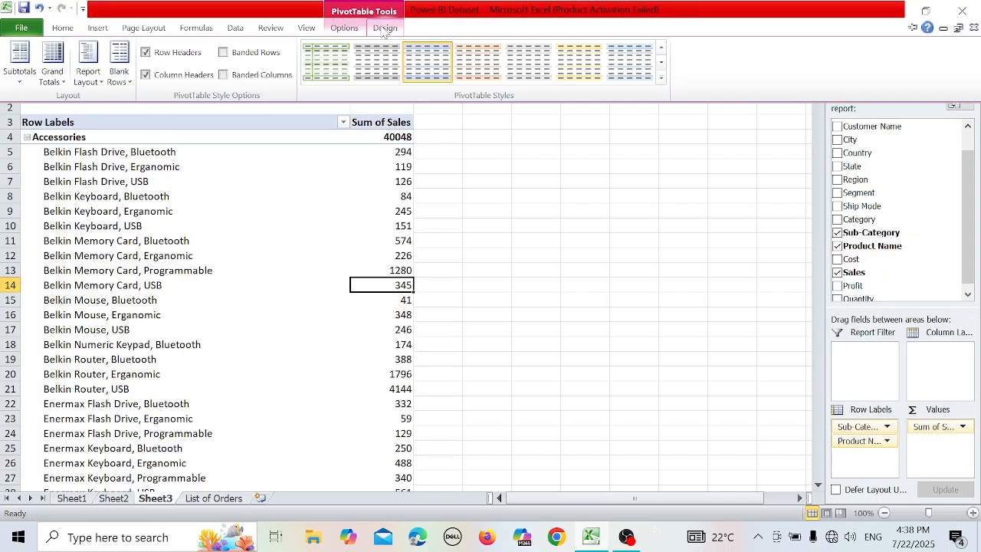
{"action": "left_click", "coordinate": [32, 77]}
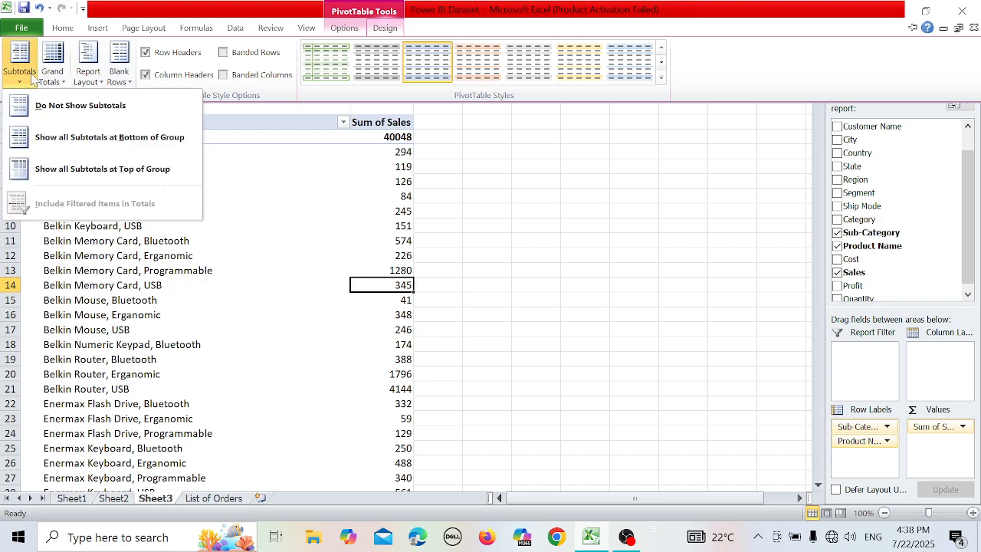
{"action": "left_click", "coordinate": [100, 144]}
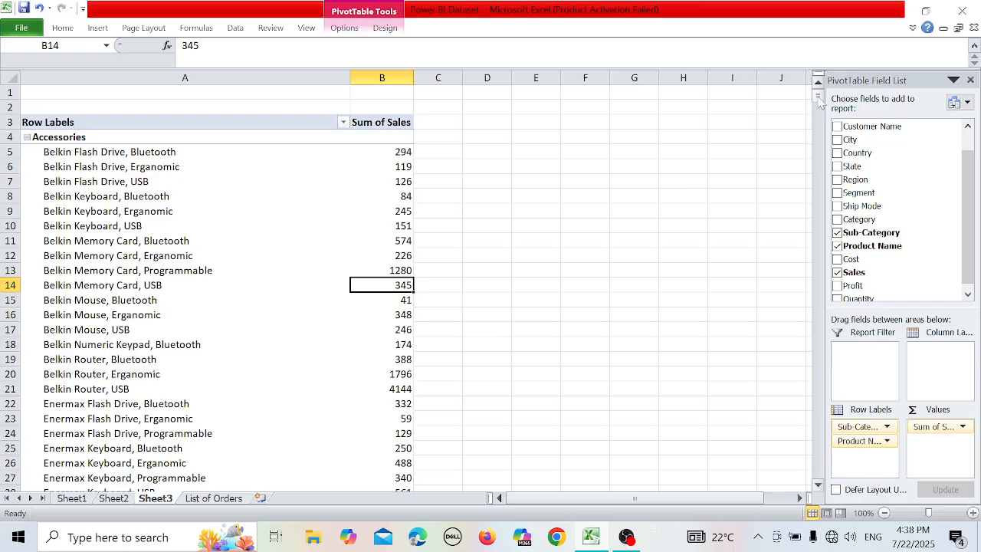
{"action": "left_click_drag", "start_coordinate": [819, 103], "coordinate": [818, 107]}
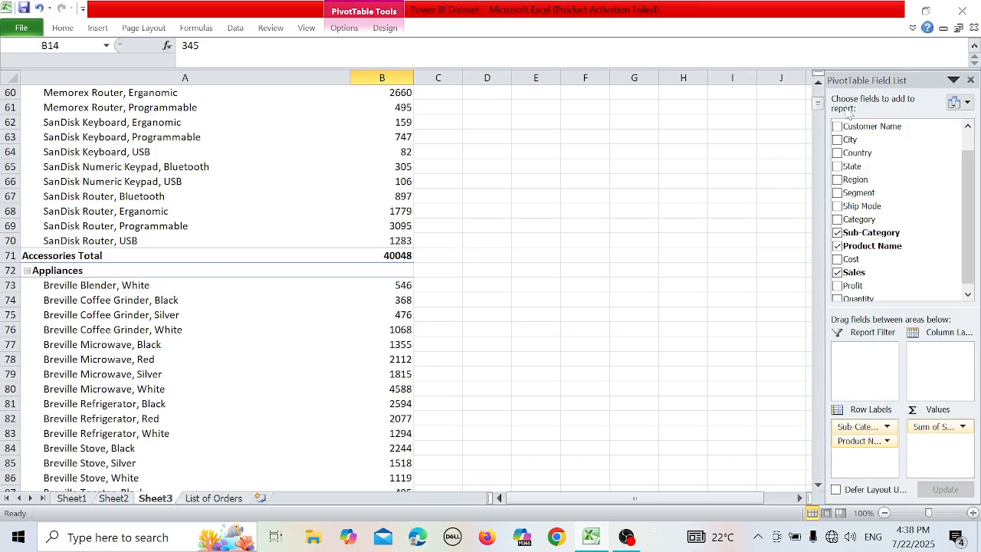
{"action": "left_click_drag", "start_coordinate": [818, 107], "coordinate": [814, 68]}
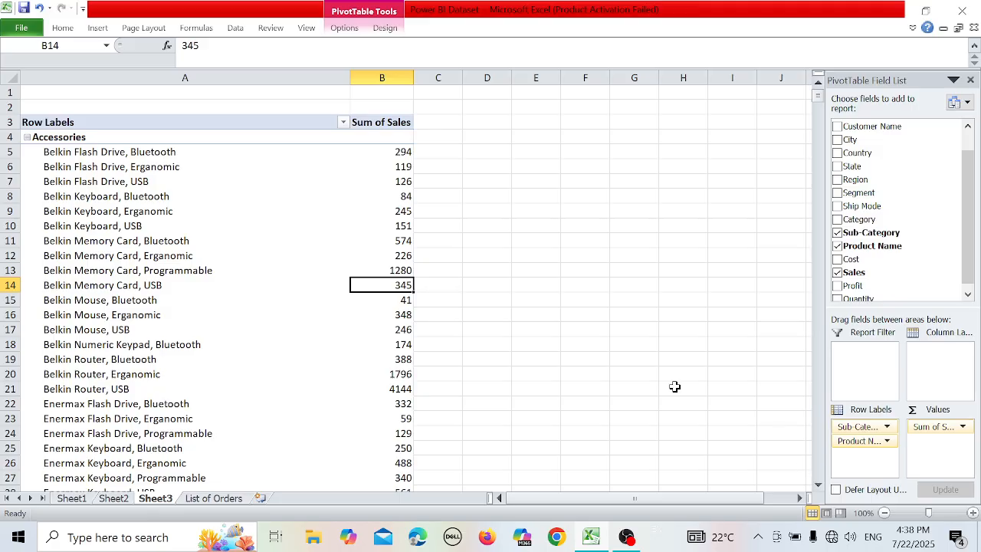
Set the PivotTable's report layout to Show in Compact Form and select a product name in the report.
{"action": "left_click", "coordinate": [387, 28]}
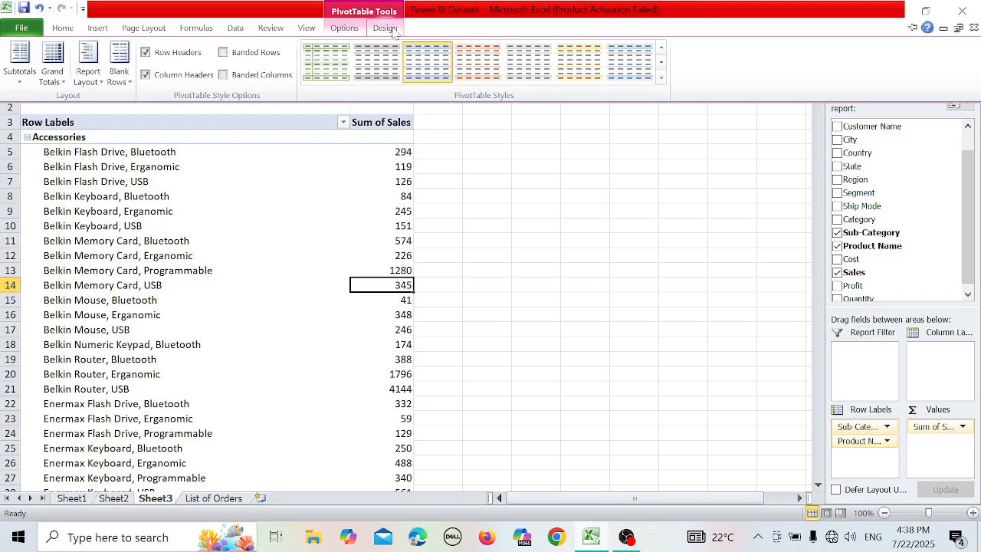
{"action": "left_click", "coordinate": [79, 81]}
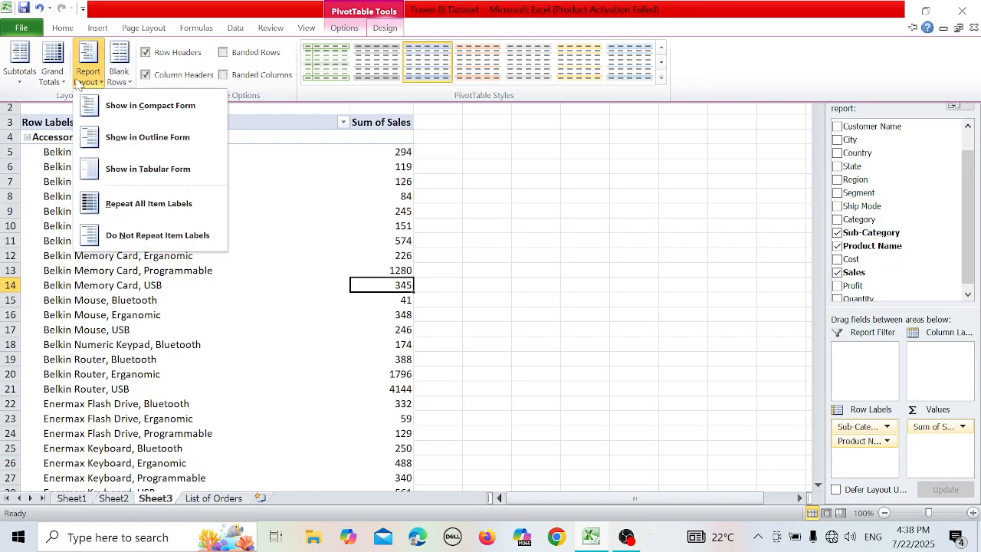
{"action": "left_click", "coordinate": [128, 108]}
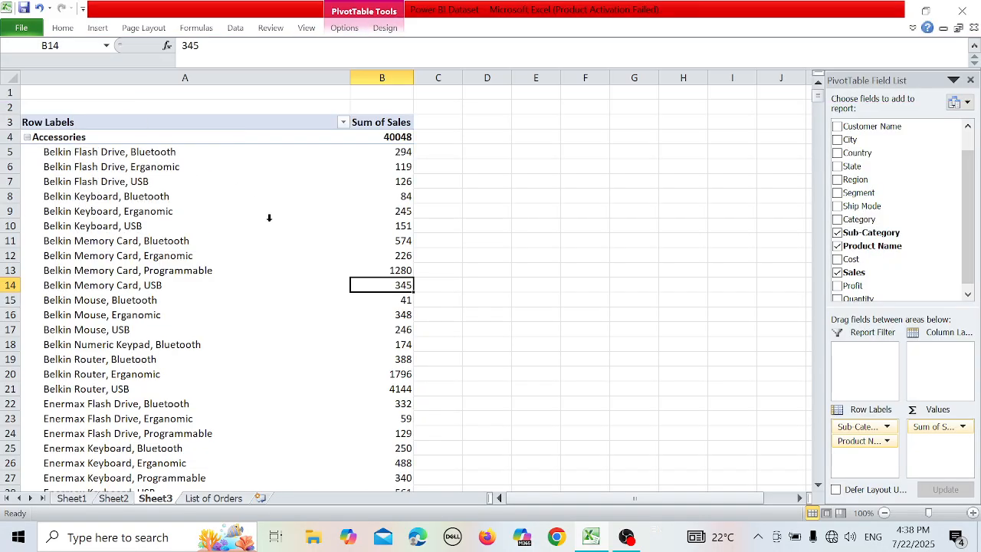
{"action": "left_click_drag", "start_coordinate": [269, 219], "coordinate": [322, 267]}
{"action": "left_click", "coordinate": [325, 265]}
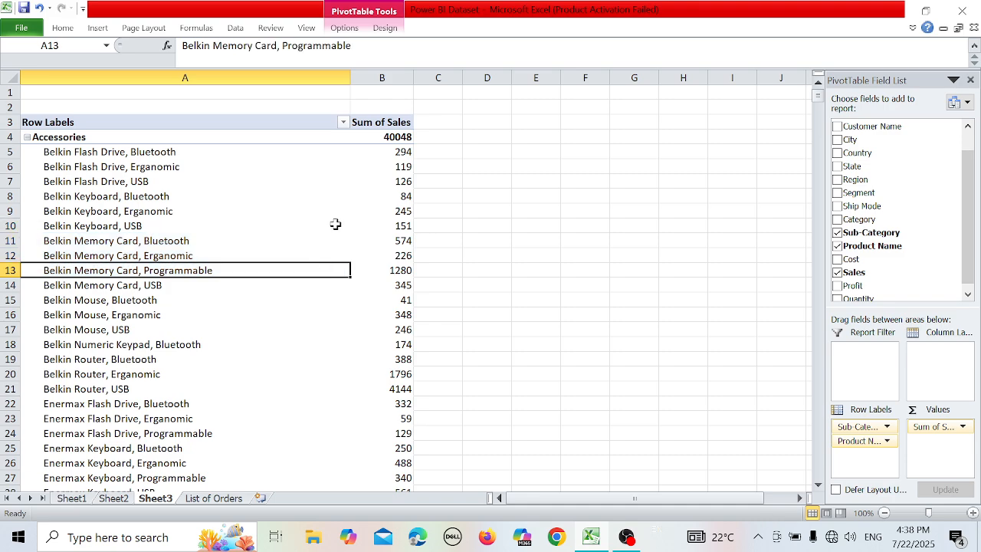
Change the PivotTable's report layout to Show in Outline Form and look over the columns.
{"action": "left_click", "coordinate": [384, 28]}
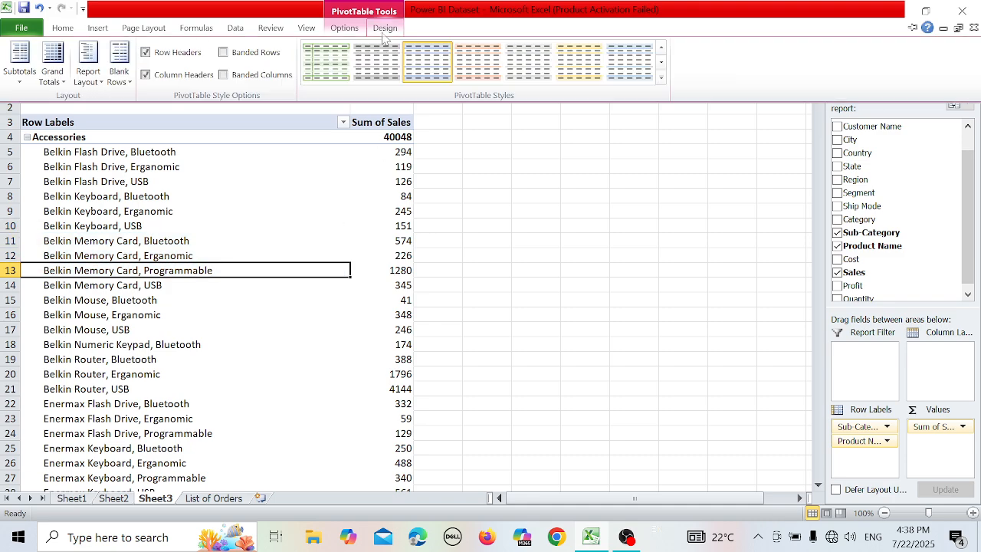
{"action": "left_click", "coordinate": [88, 80]}
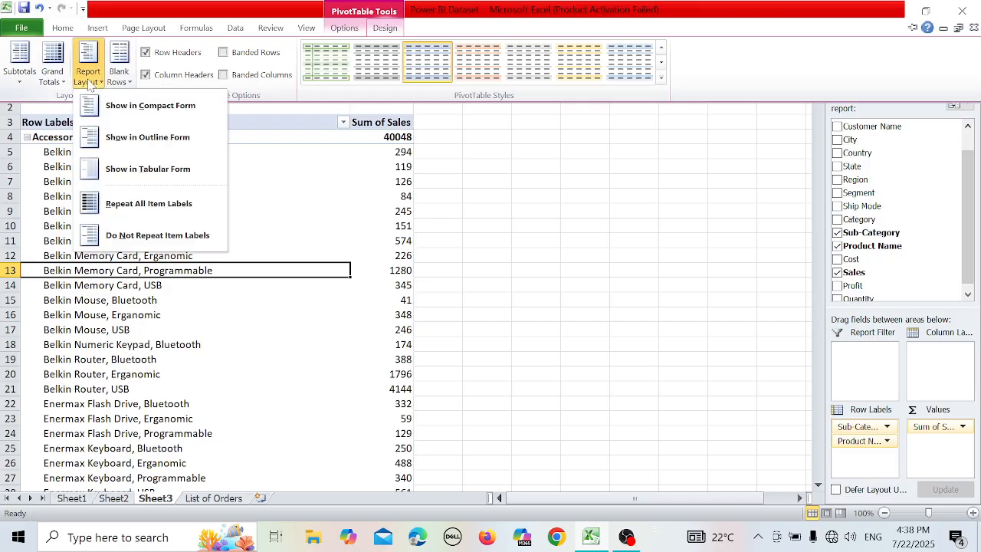
{"action": "left_click", "coordinate": [115, 152]}
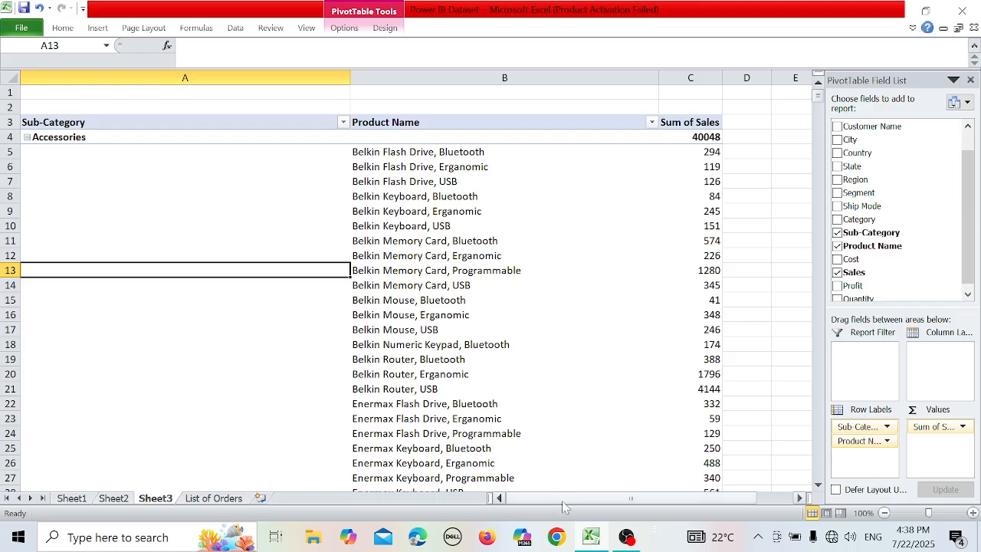
{"action": "left_click_drag", "start_coordinate": [565, 506], "coordinate": [502, 509]}
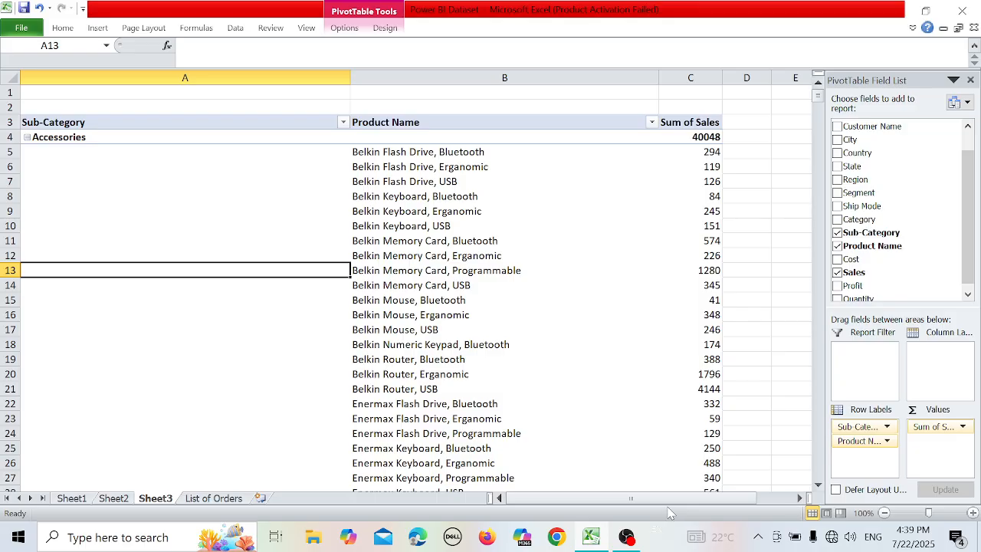
{"action": "left_click_drag", "start_coordinate": [699, 503], "coordinate": [492, 367]}
Switch the PivotTable's report layout from outline form back to Show in Compact Form.
{"action": "left_click", "coordinate": [385, 27]}
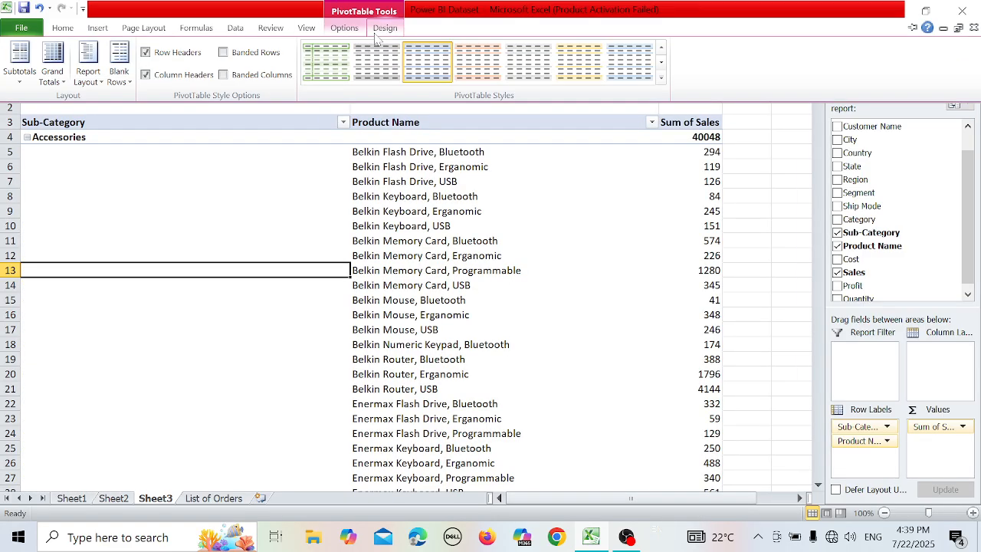
{"action": "left_click", "coordinate": [90, 76]}
{"action": "left_click", "coordinate": [92, 110]}
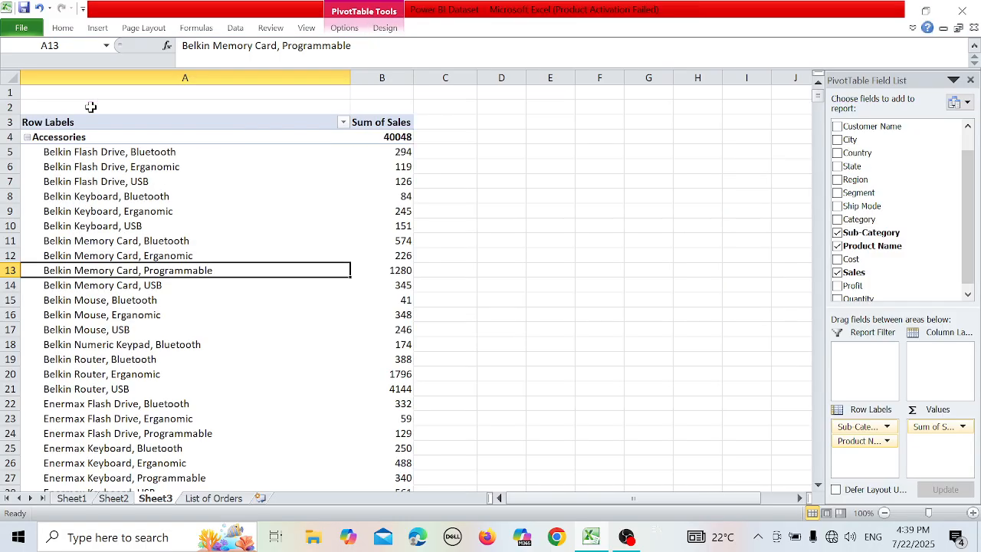
Change the PivotTable's report layout to Show in Tabular Form.
{"action": "left_click", "coordinate": [383, 28]}
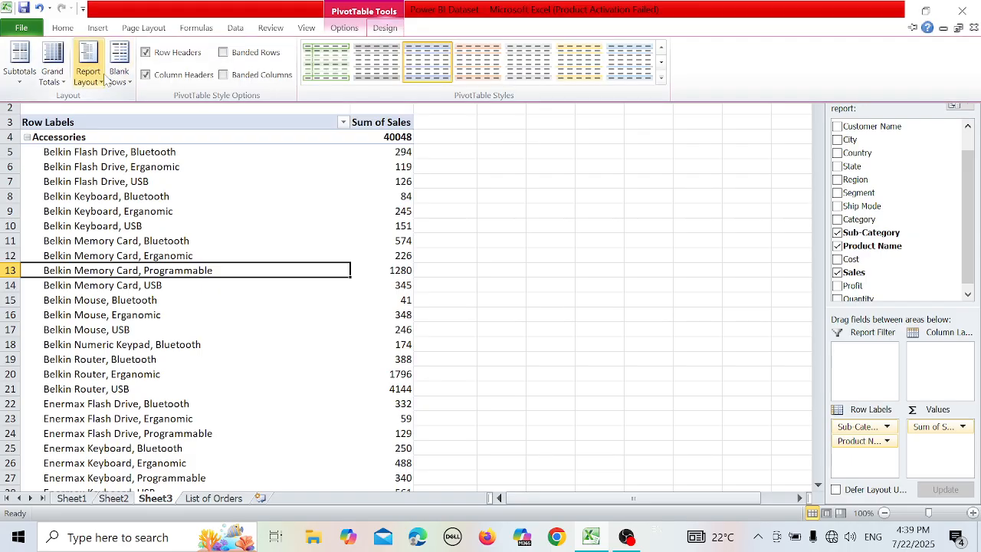
{"action": "left_click", "coordinate": [105, 80]}
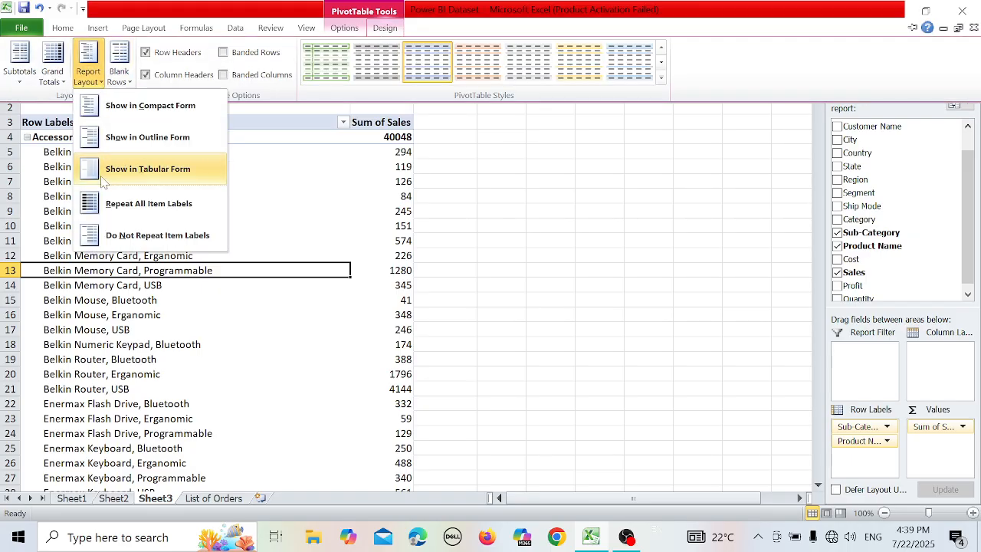
{"action": "left_click", "coordinate": [104, 173]}
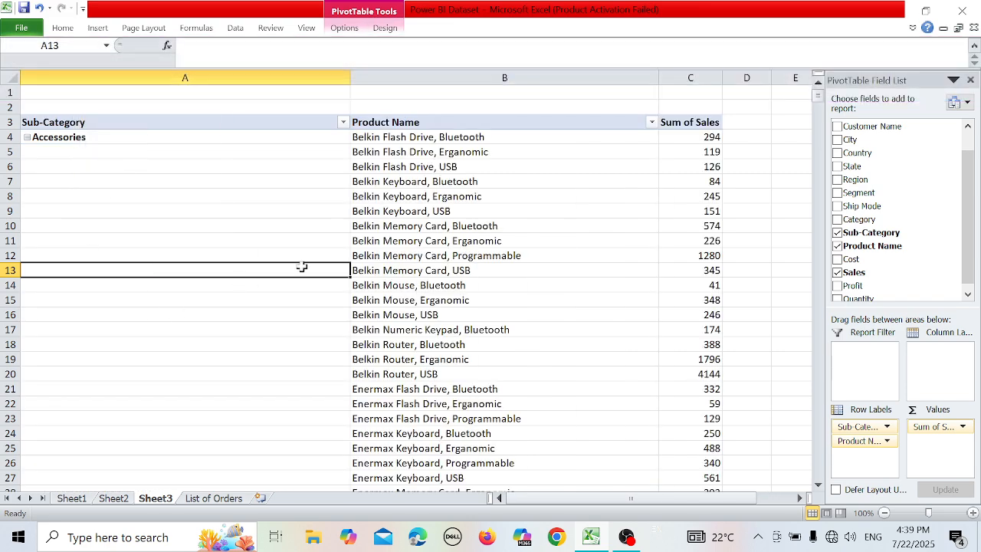
Return the PivotTable from tabular form to the Show in Compact Form report layout.
{"action": "left_click", "coordinate": [391, 31]}
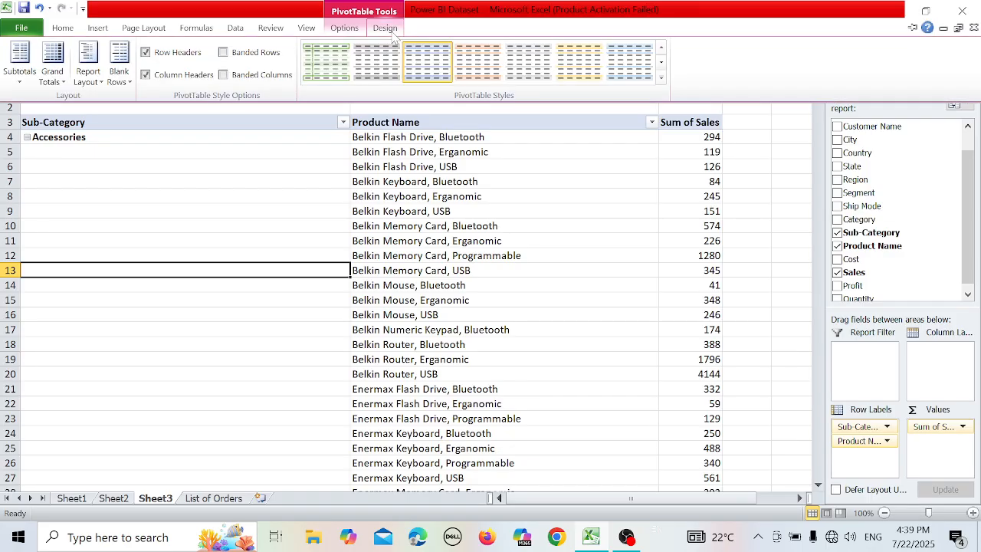
{"action": "left_click", "coordinate": [89, 77]}
{"action": "left_click", "coordinate": [116, 114]}
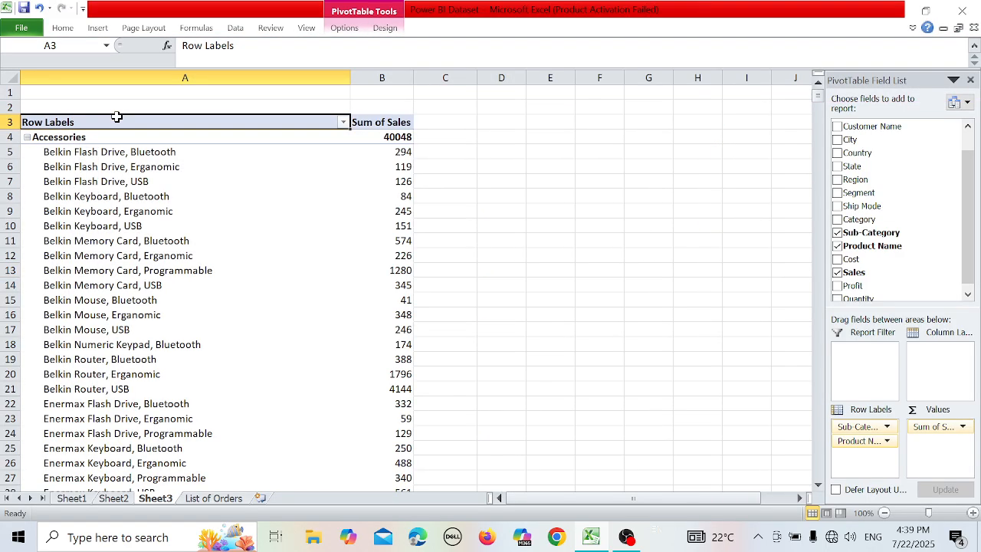
Set the PivotTable's report layout to Do Not Repeat Item Labels.
{"action": "left_click", "coordinate": [386, 28]}
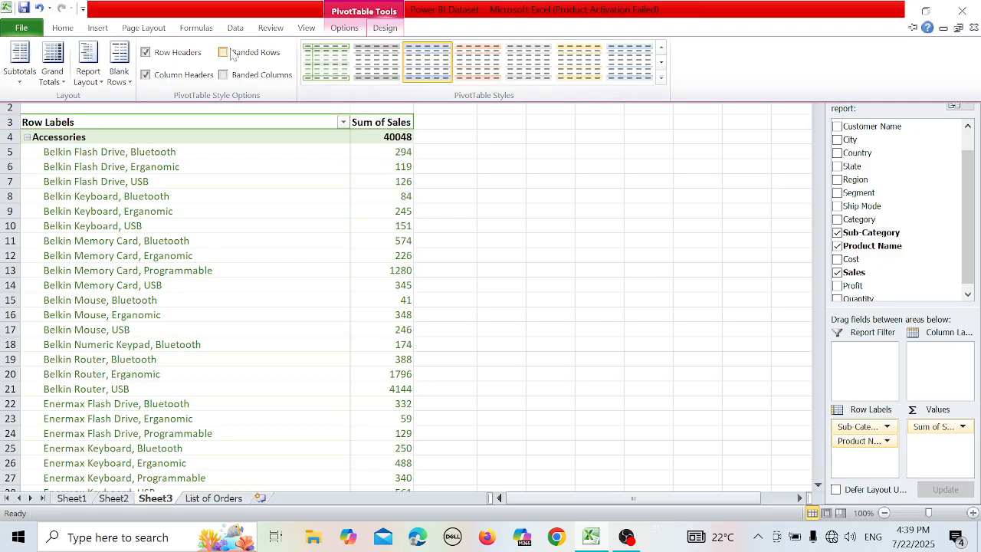
{"action": "left_click", "coordinate": [98, 86]}
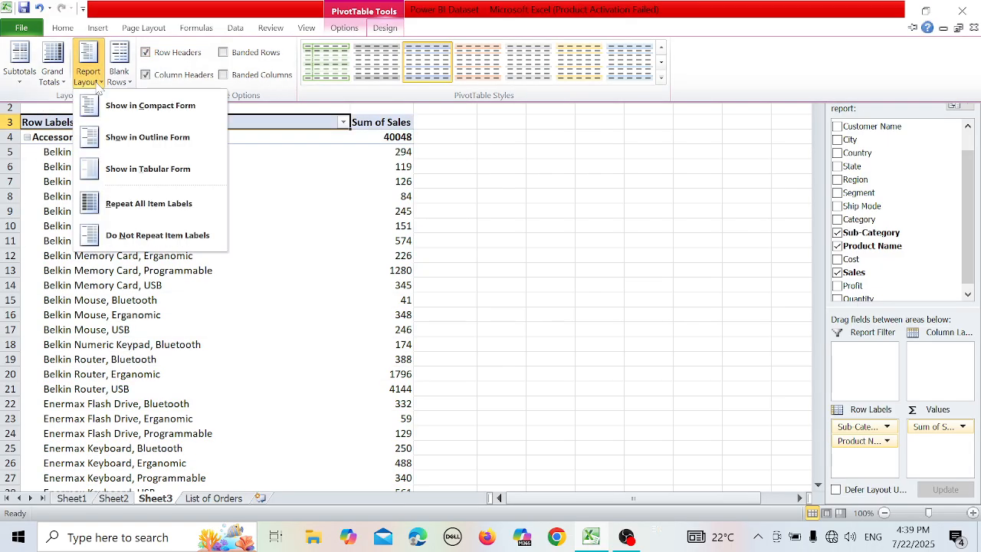
{"action": "left_click", "coordinate": [102, 235]}
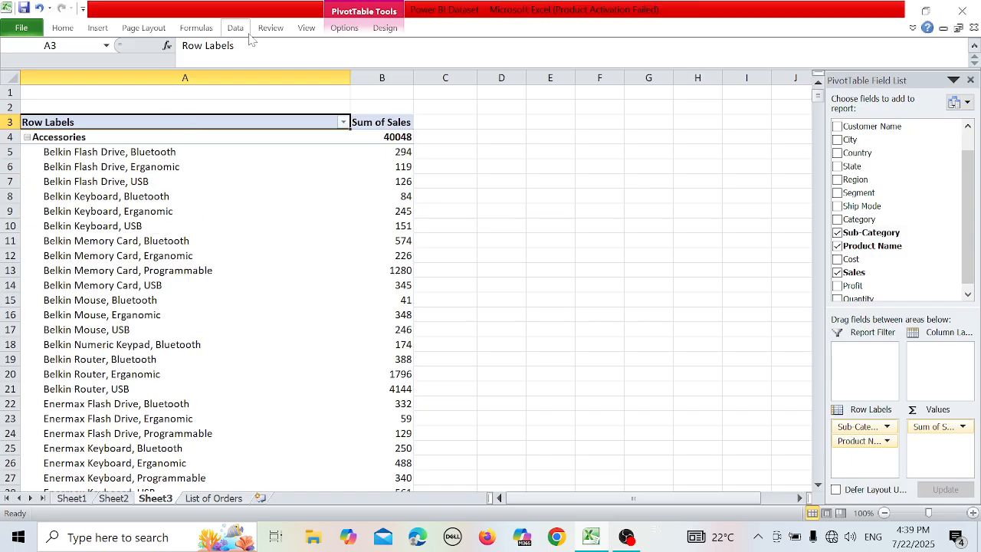
Apply the Show in Compact Form report layout to the PivotTable again.
{"action": "left_click", "coordinate": [385, 28]}
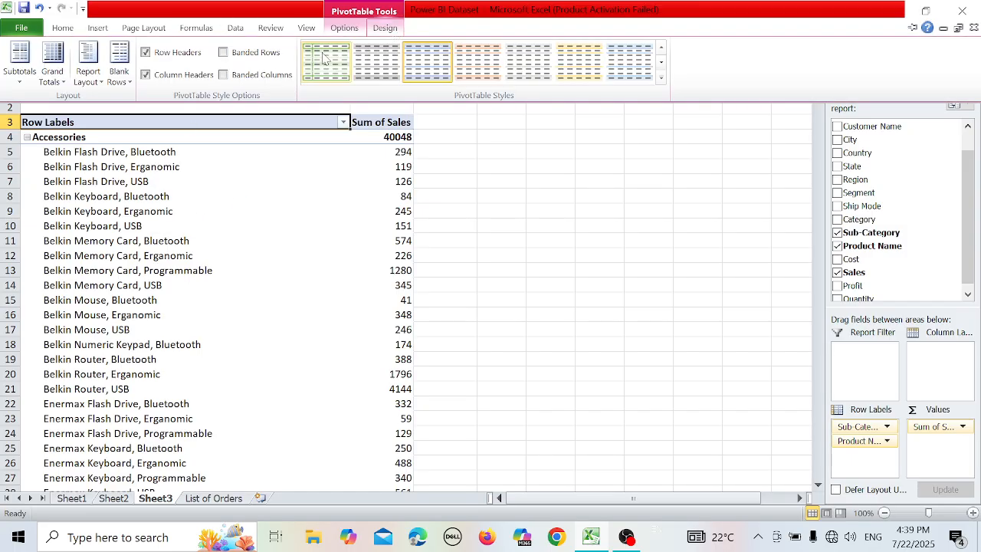
{"action": "left_click", "coordinate": [90, 77]}
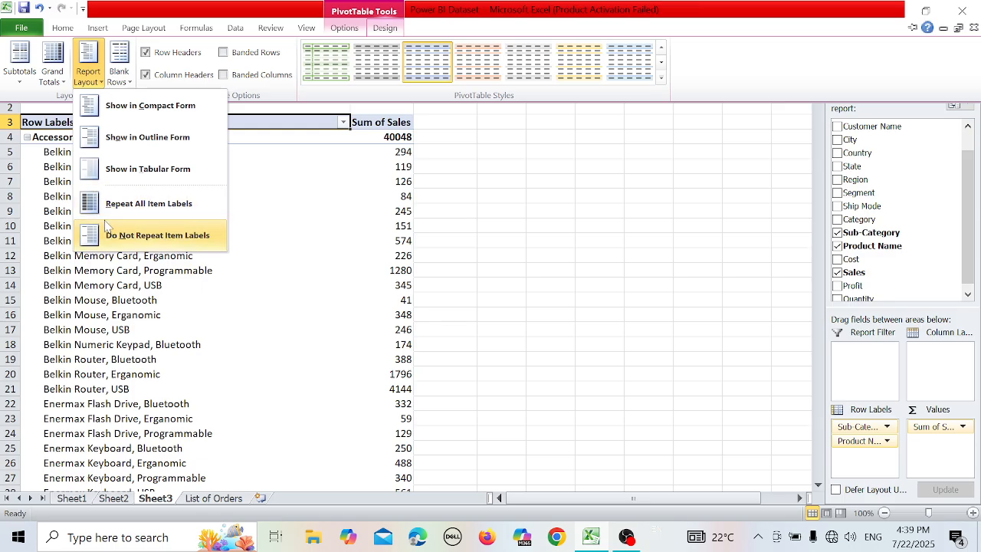
{"action": "left_click", "coordinate": [125, 113]}
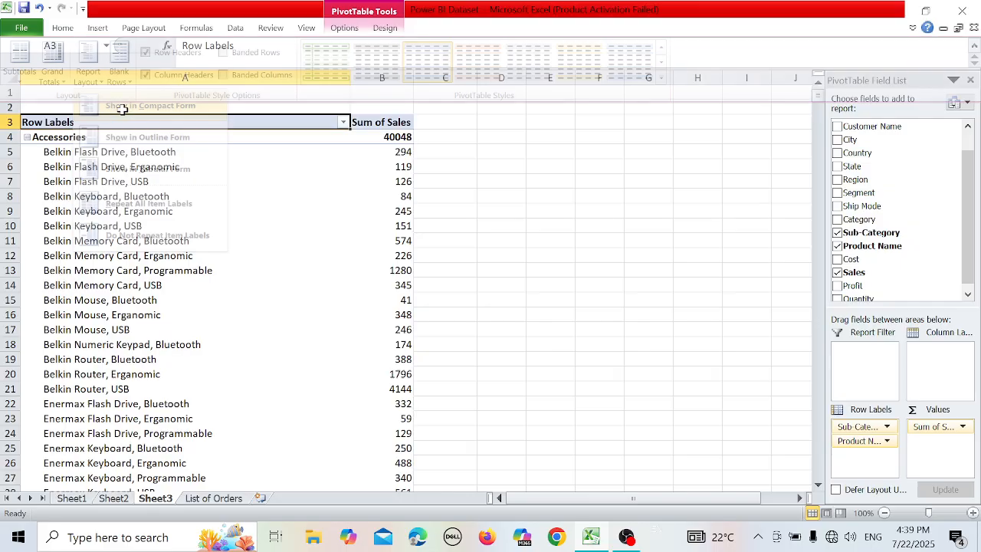
Insert a blank line after each item in the PivotTable.
{"action": "left_click", "coordinate": [385, 32]}
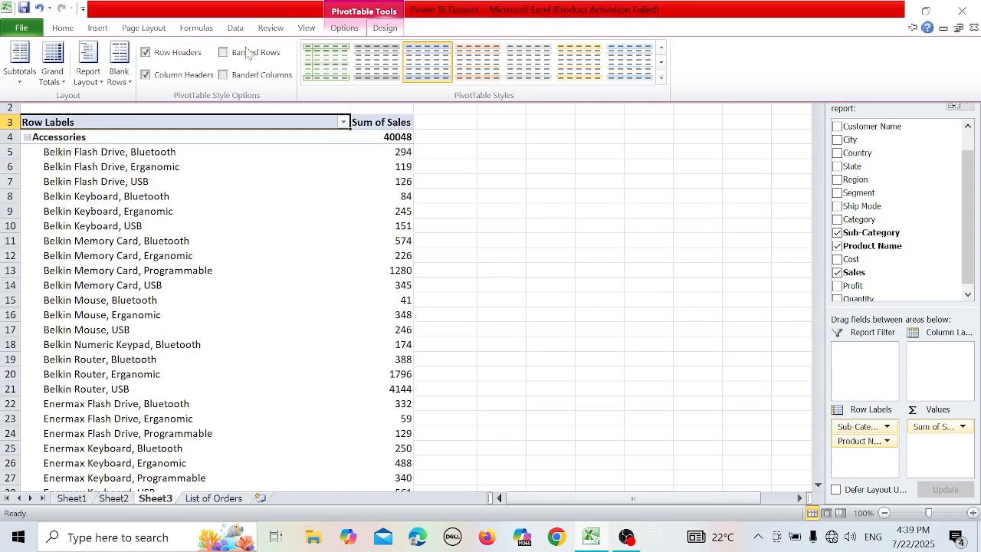
{"action": "left_click", "coordinate": [115, 78]}
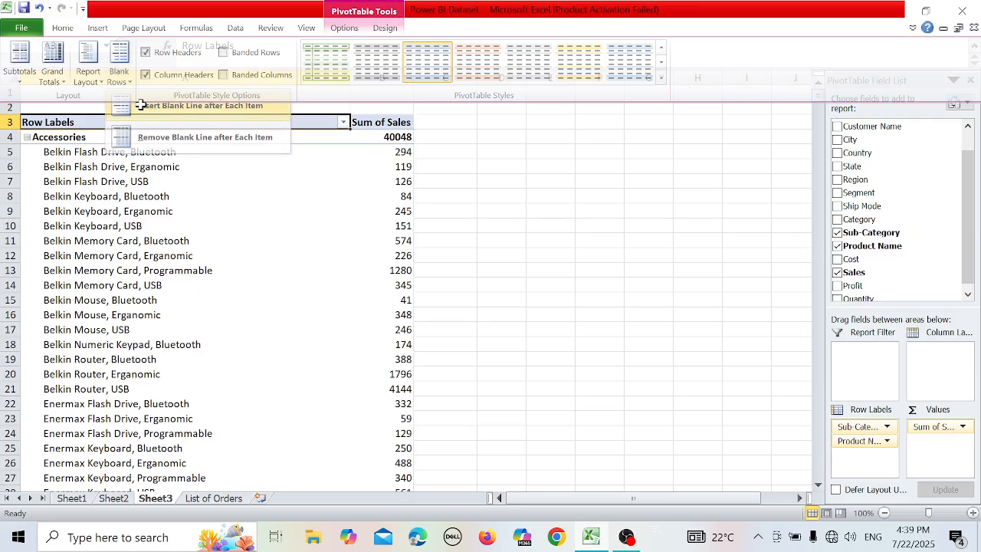
{"action": "left_click", "coordinate": [141, 108]}
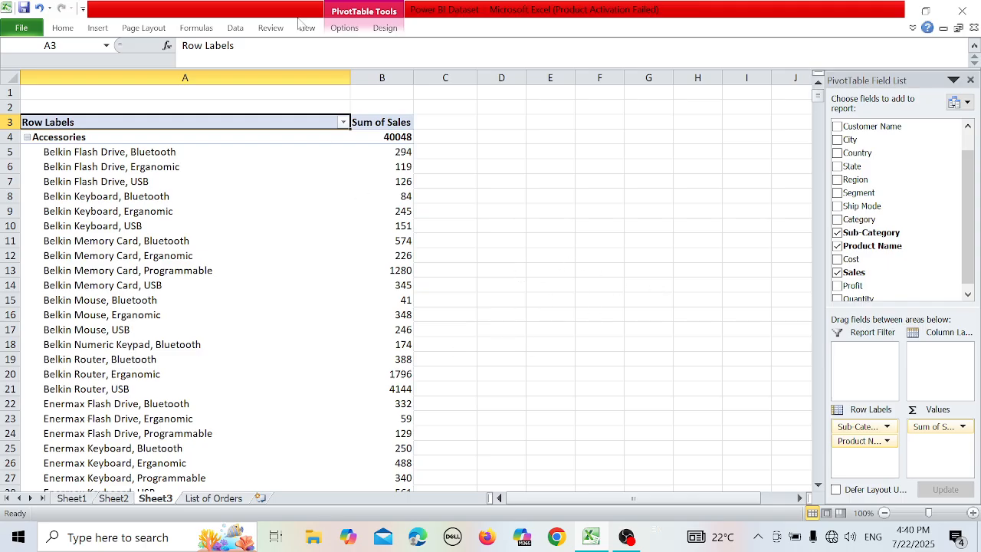
{"action": "left_click", "coordinate": [375, 29]}
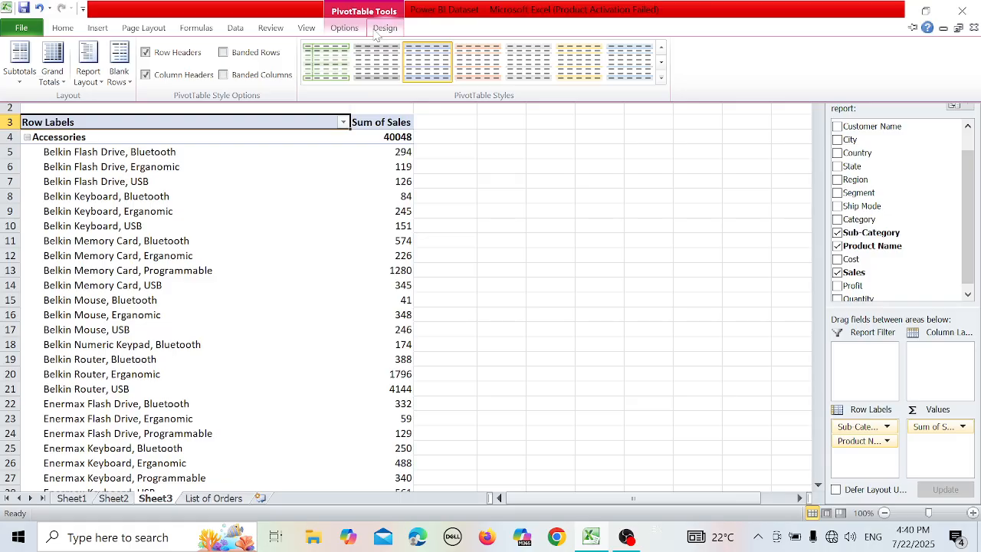
{"action": "left_click", "coordinate": [350, 219]}
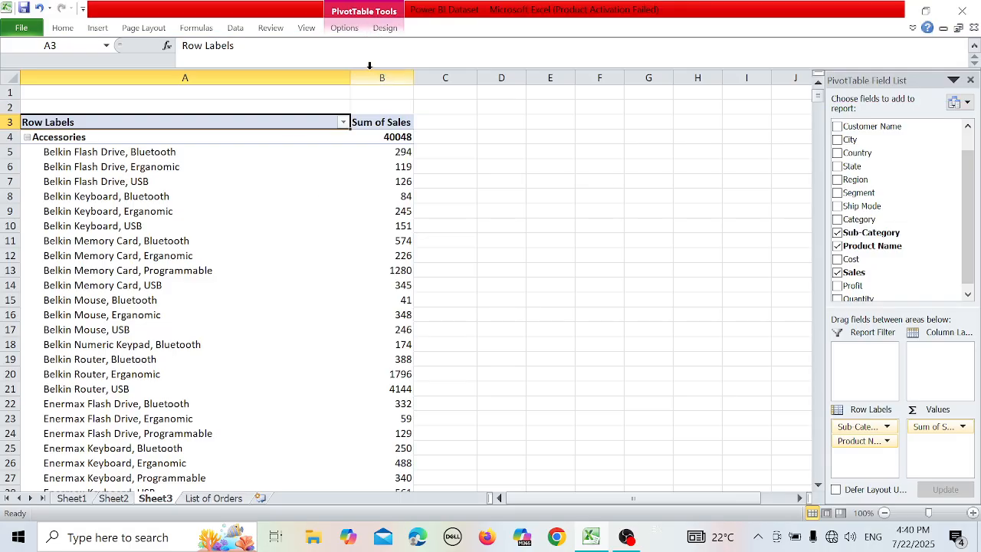
Insert a slicer for the Cost field of the PivotTable.
{"action": "left_click", "coordinate": [354, 29]}
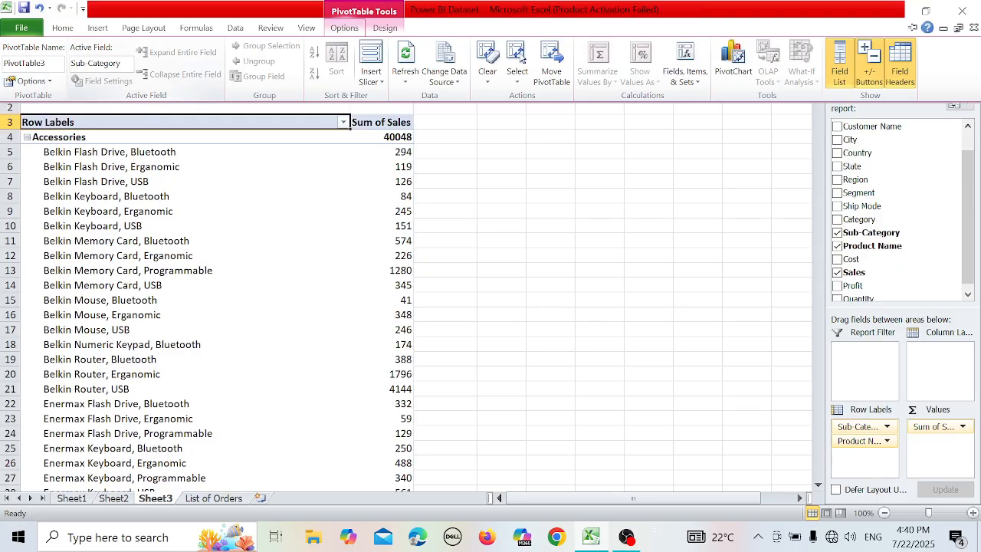
{"action": "left_click", "coordinate": [100, 63]}
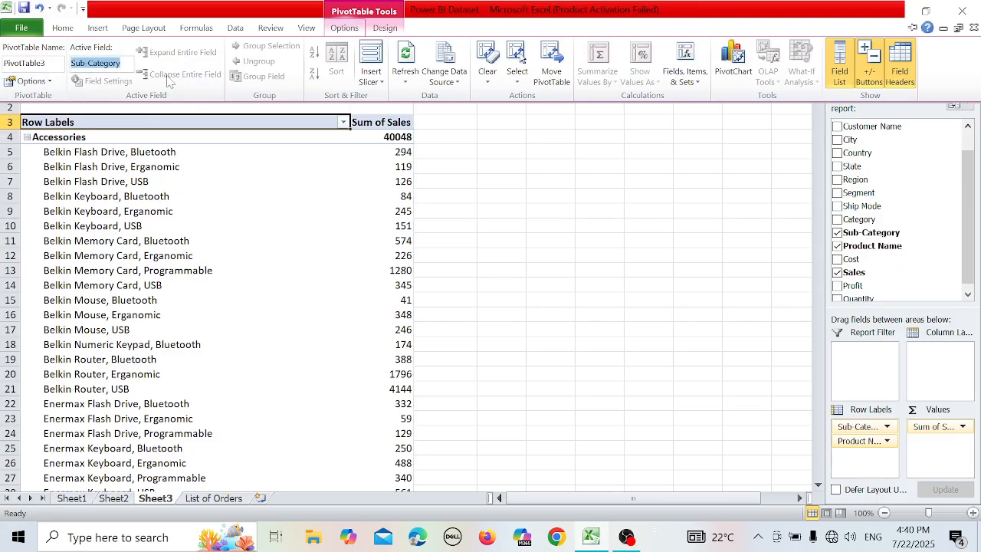
{"action": "left_click", "coordinate": [378, 74]}
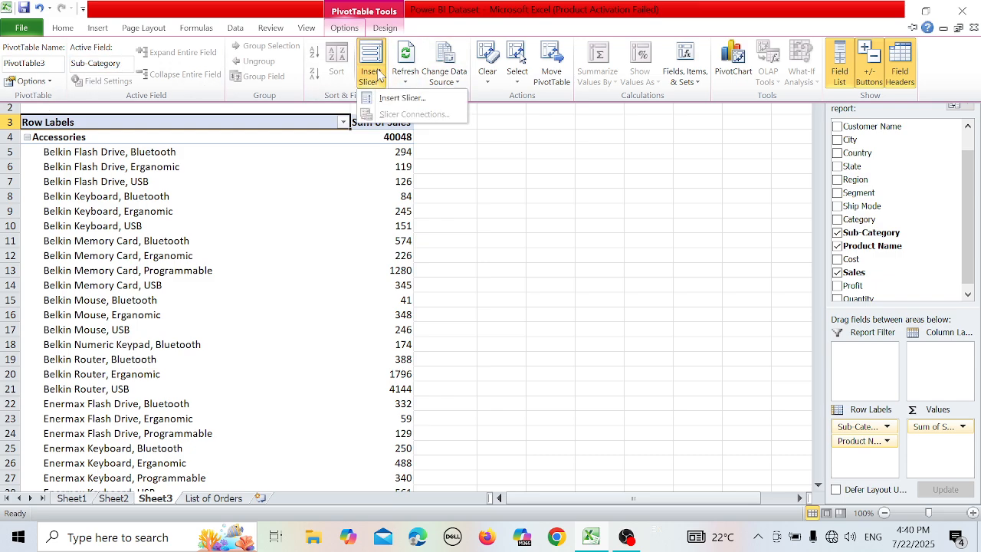
{"action": "left_click", "coordinate": [400, 98]}
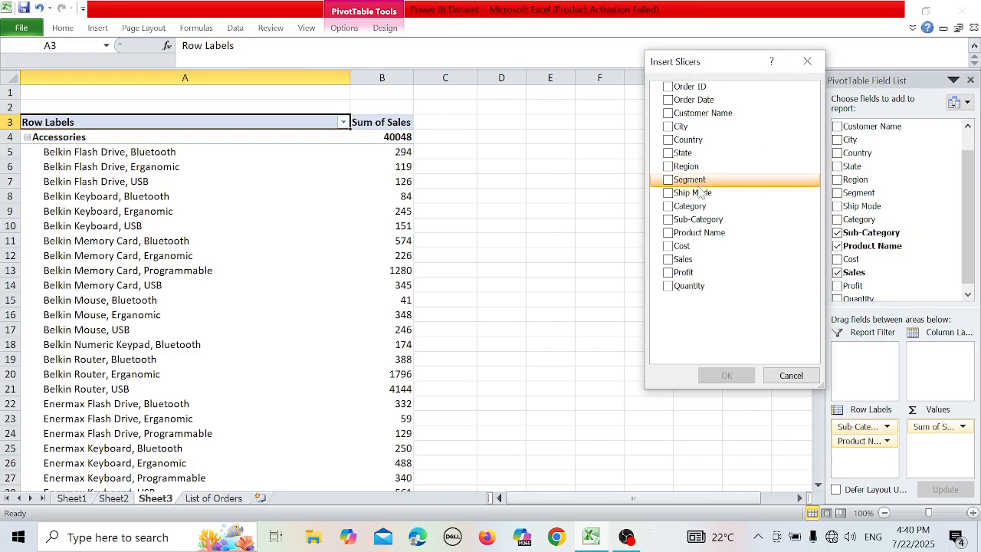
{"action": "left_click", "coordinate": [668, 181]}
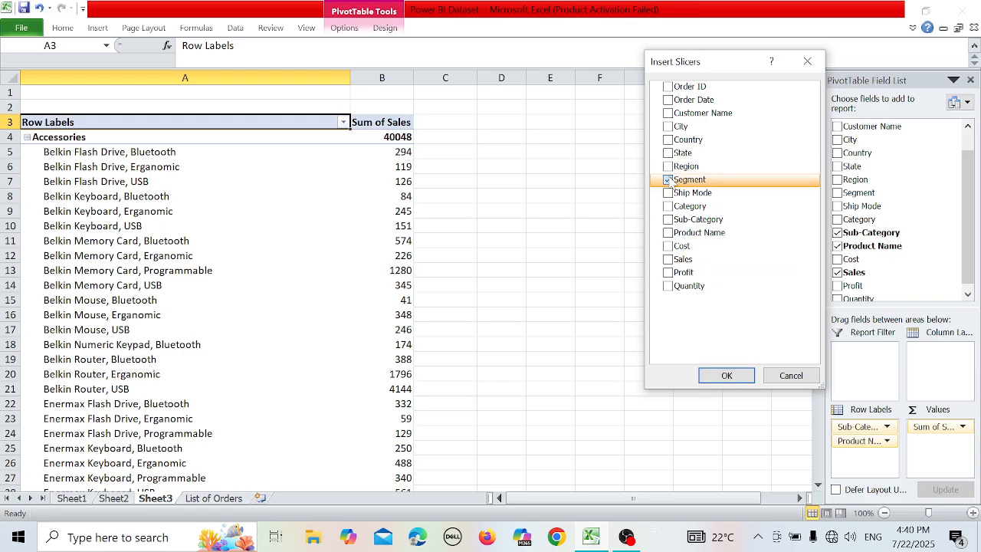
{"action": "left_click", "coordinate": [667, 180]}
{"action": "left_click", "coordinate": [667, 245]}
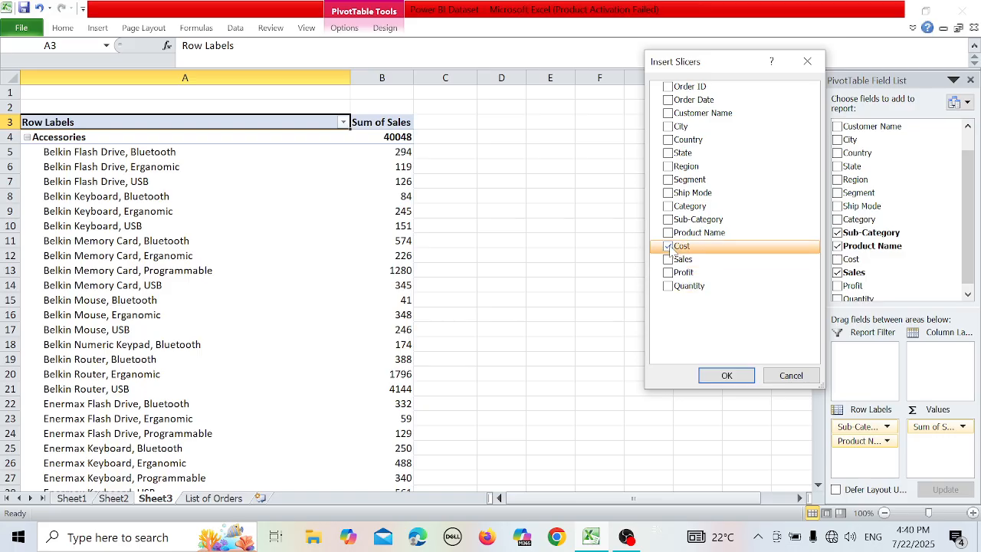
{"action": "left_click", "coordinate": [726, 375]}
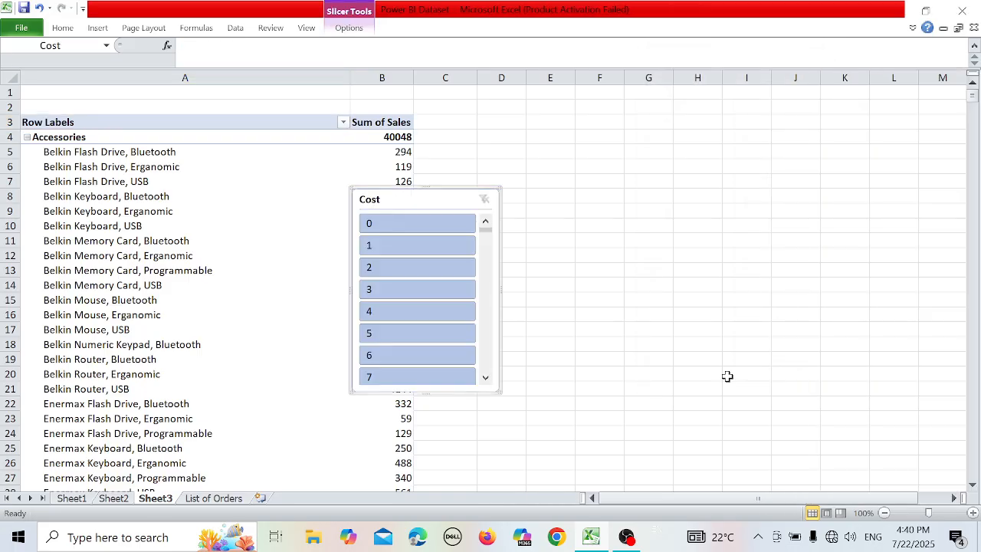
Filter the PivotTable to cost 1 with the slicer and clear that filter again.
{"action": "left_click", "coordinate": [450, 242]}
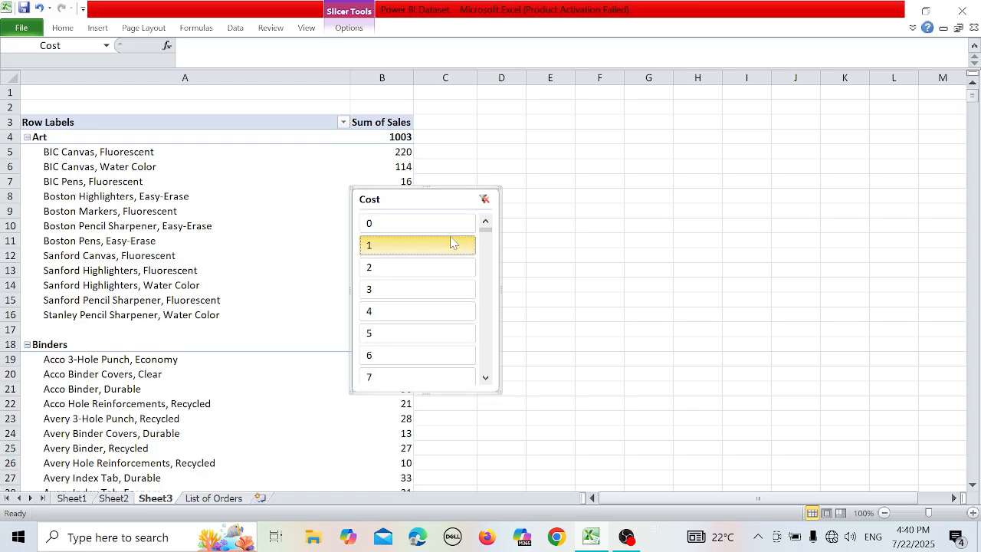
{"action": "left_click", "coordinate": [485, 199]}
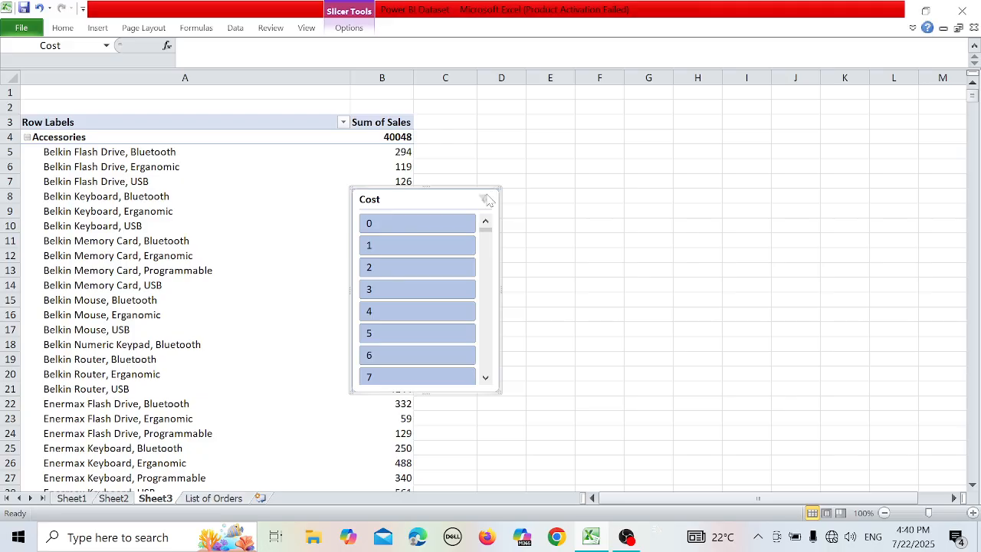
Undo the slicer filtering and the insertion of the Cost slicer.
{"action": "key", "text": "ctrl+z"}
{"action": "key", "text": "ctrl+z"}
{"action": "key", "text": "ctrl+z"}
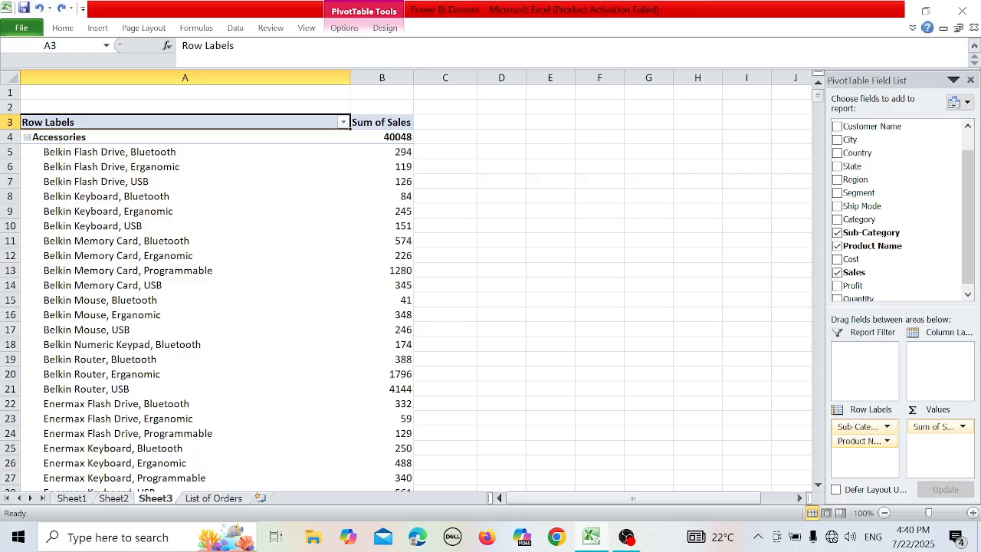
Insert a clustered column PivotChart based on the PivotTable.
{"action": "left_click", "coordinate": [344, 29]}
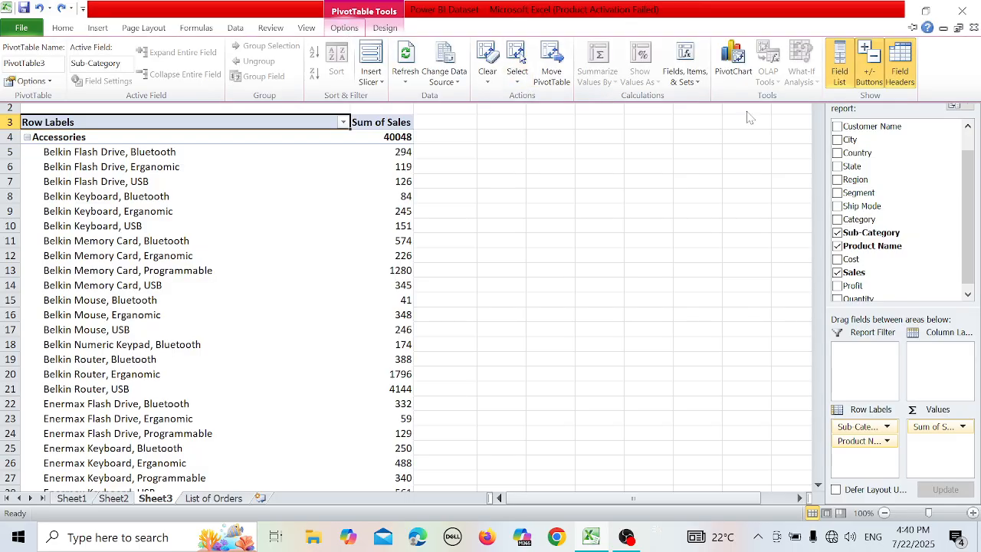
{"action": "left_click", "coordinate": [730, 68]}
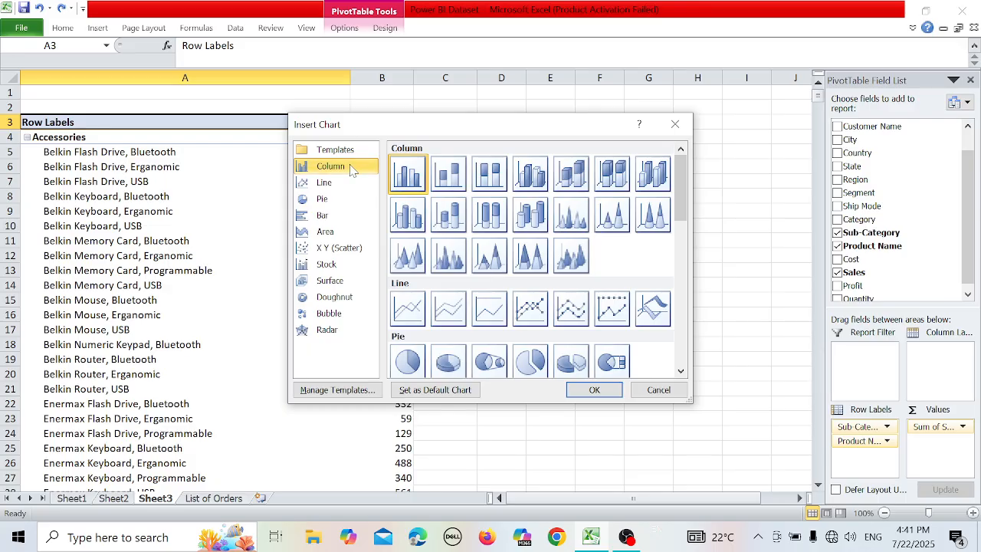
{"action": "double_click", "coordinate": [407, 174]}
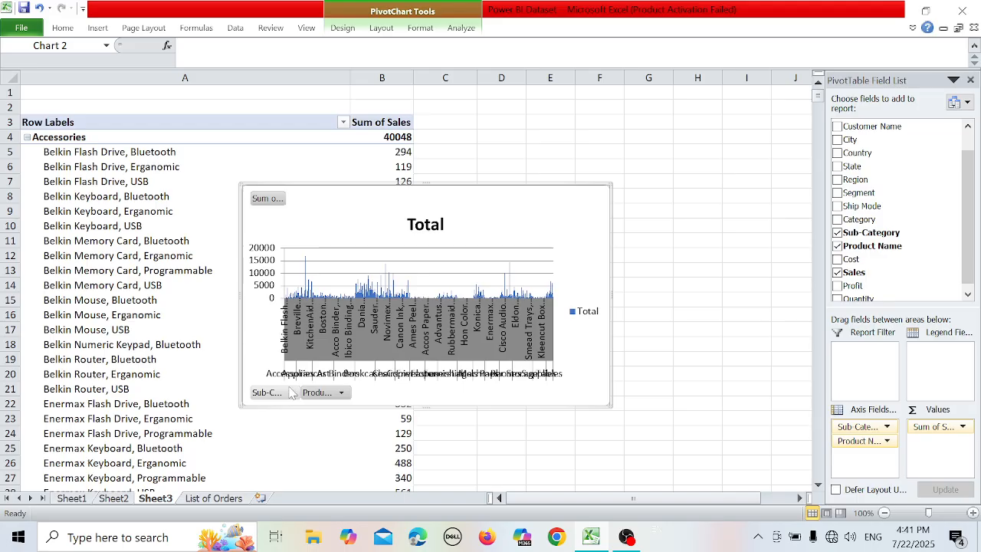
Look at the chart's Sub-Category filter options and delete the PivotChart.
{"action": "left_click", "coordinate": [290, 393]}
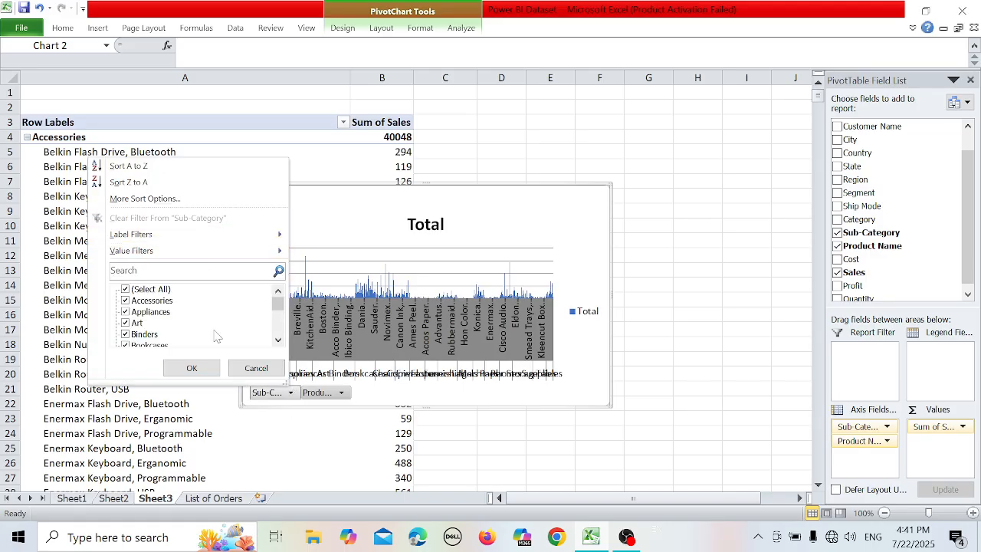
{"action": "left_click", "coordinate": [531, 214]}
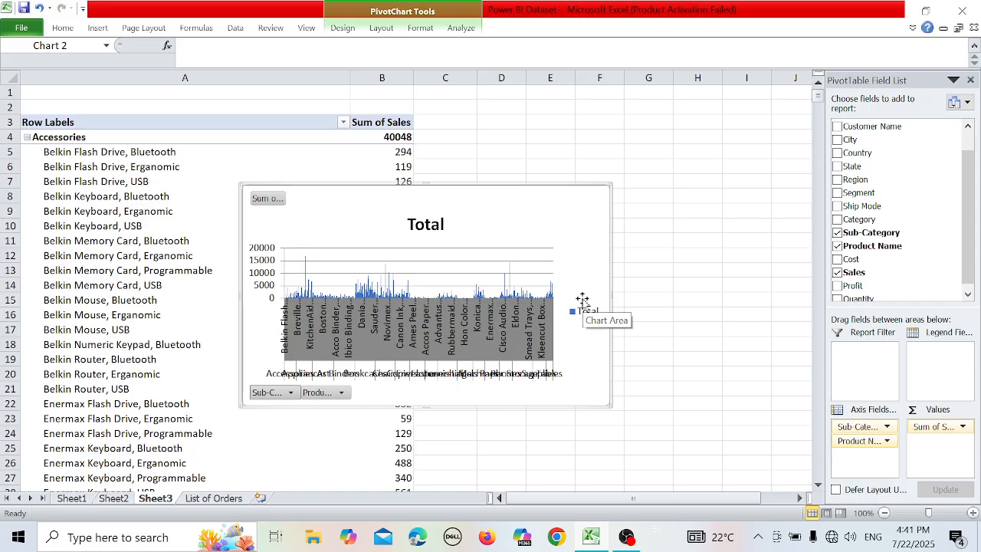
{"action": "key", "text": "Delete"}
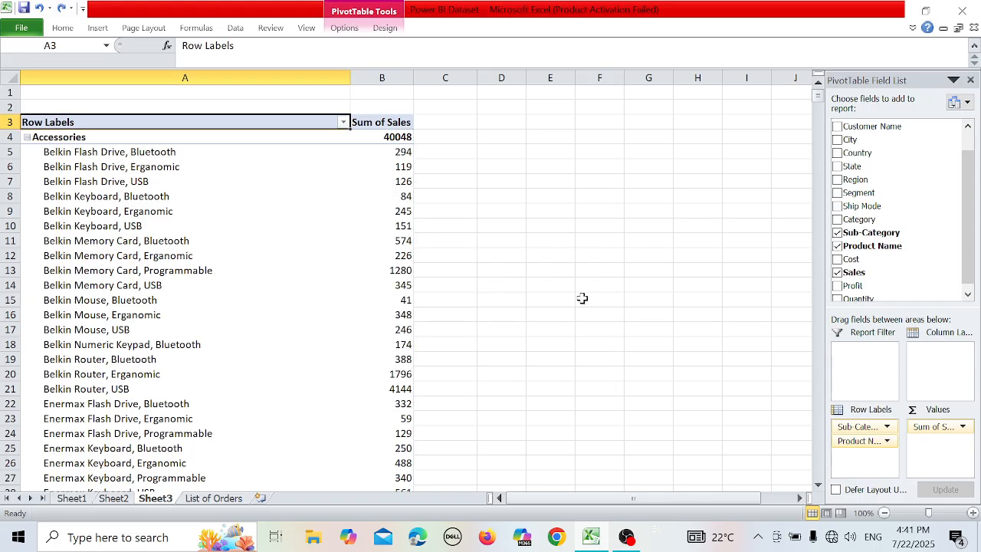
Undo the PivotTable's layout changes and its creation until Sheet3 is blank.
{"action": "key", "text": "ctrl+z"}
{"action": "key", "text": "ctrl+z"}
{"action": "key", "text": "ctrl+z"}
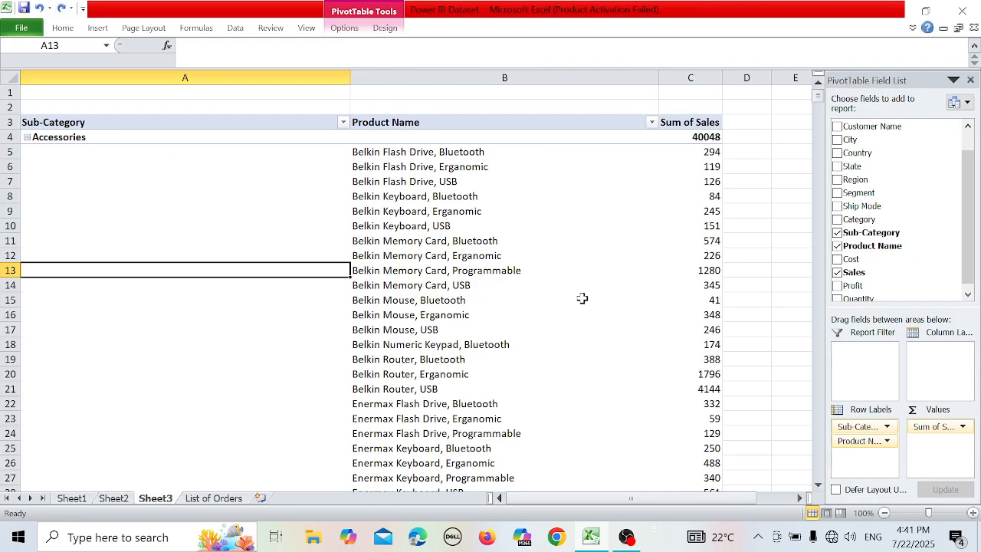
{"action": "key", "text": "ctrl+z"}
{"action": "key", "text": "ctrl+z"}
{"action": "key", "text": "ctrl+z"}
{"action": "key", "text": "ctrl+z"}
{"action": "key", "text": "ctrl+z"}
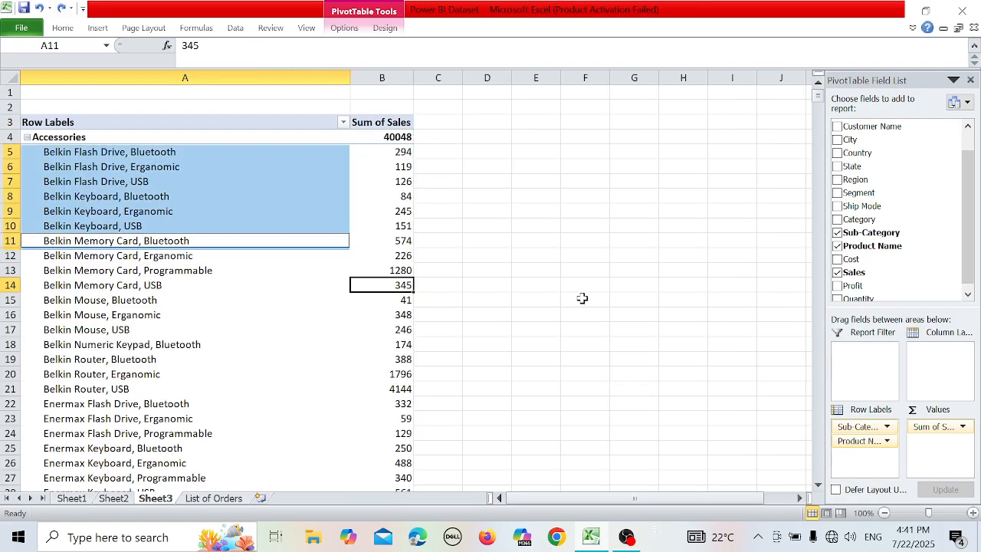
{"action": "key", "text": "ctrl+z"}
{"action": "key", "text": "ctrl+z"}
{"action": "key", "text": "ctrl+z"}
{"action": "key", "text": "ctrl+z"}
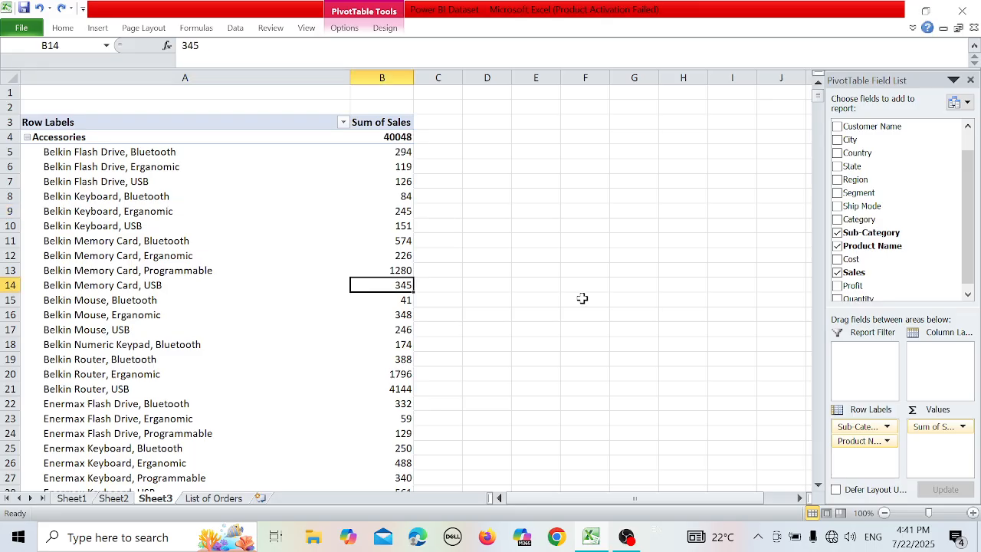
{"action": "key", "text": "ctrl+z"}
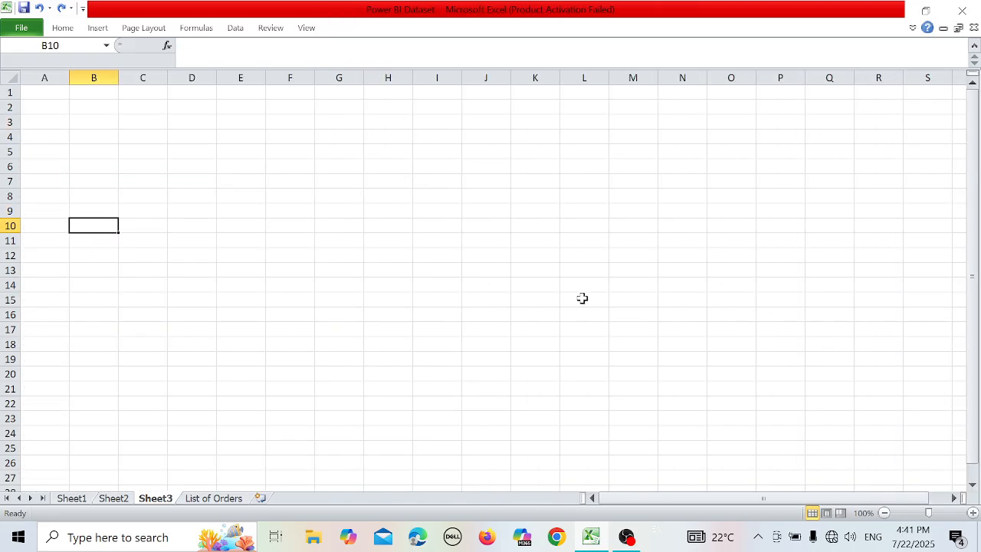
{"action": "left_click", "coordinate": [88, 29]}
{"action": "left_click", "coordinate": [24, 73]}
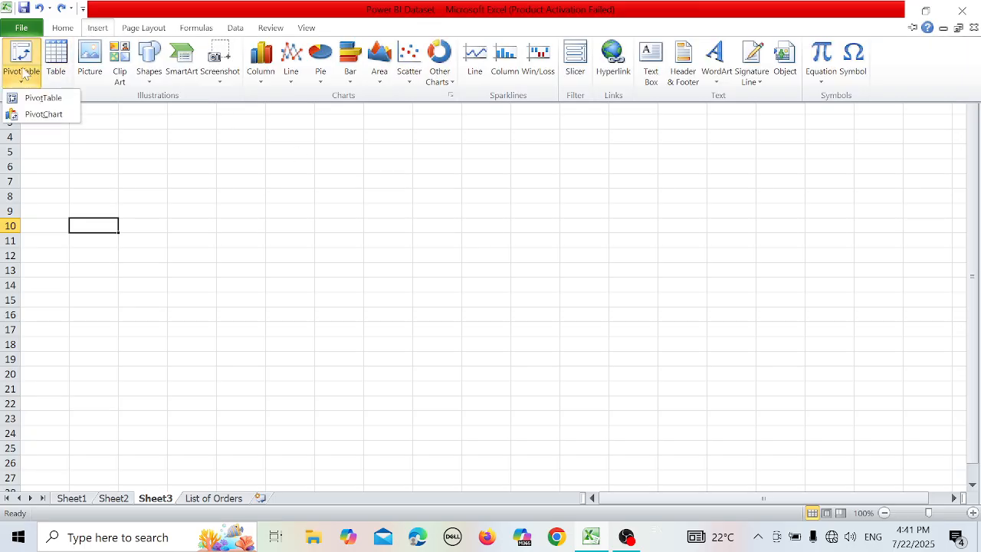
{"action": "left_click", "coordinate": [30, 101]}
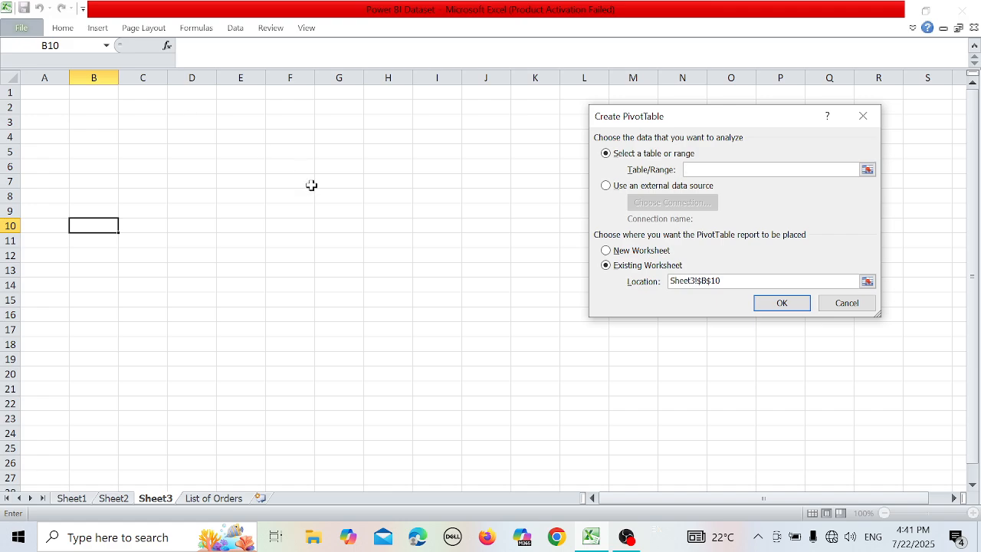
{"action": "left_click", "coordinate": [208, 498]}
{"action": "left_click", "coordinate": [180, 406]}
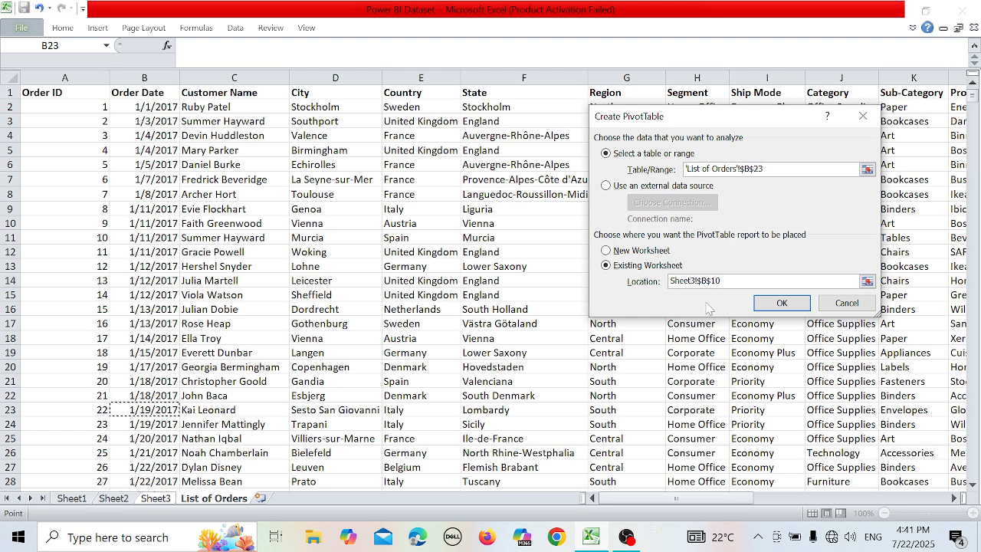
{"action": "left_click", "coordinate": [609, 251]}
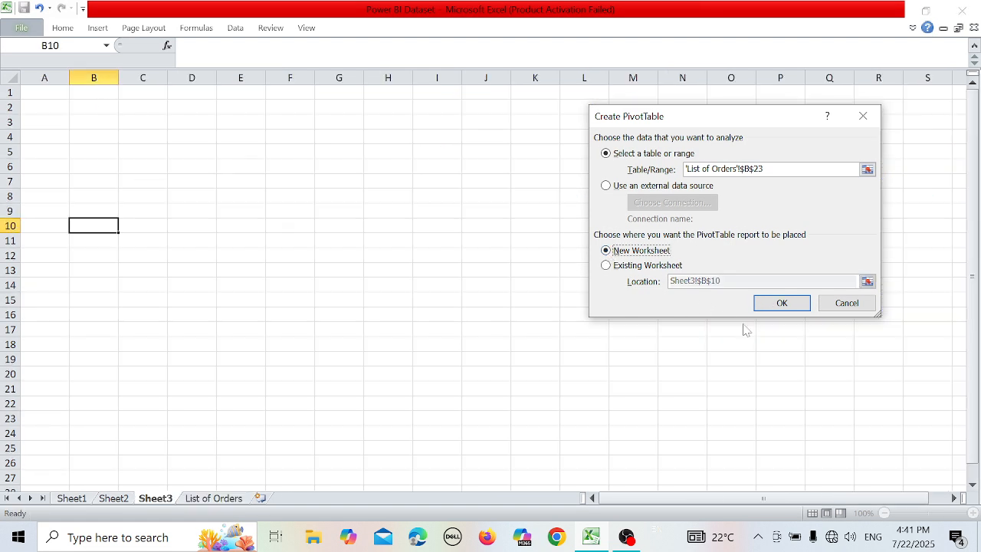
{"action": "left_click", "coordinate": [782, 302]}
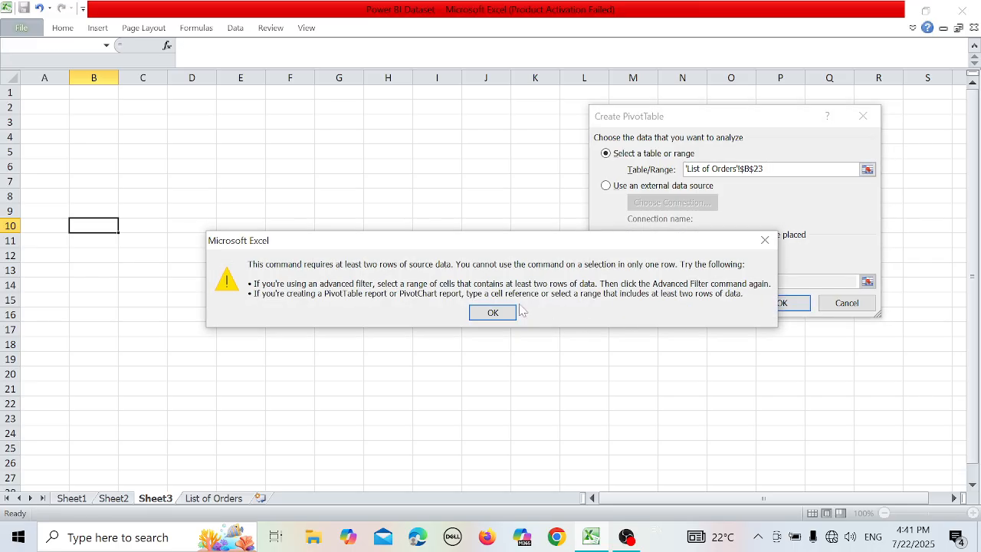
{"action": "left_click", "coordinate": [494, 312]}
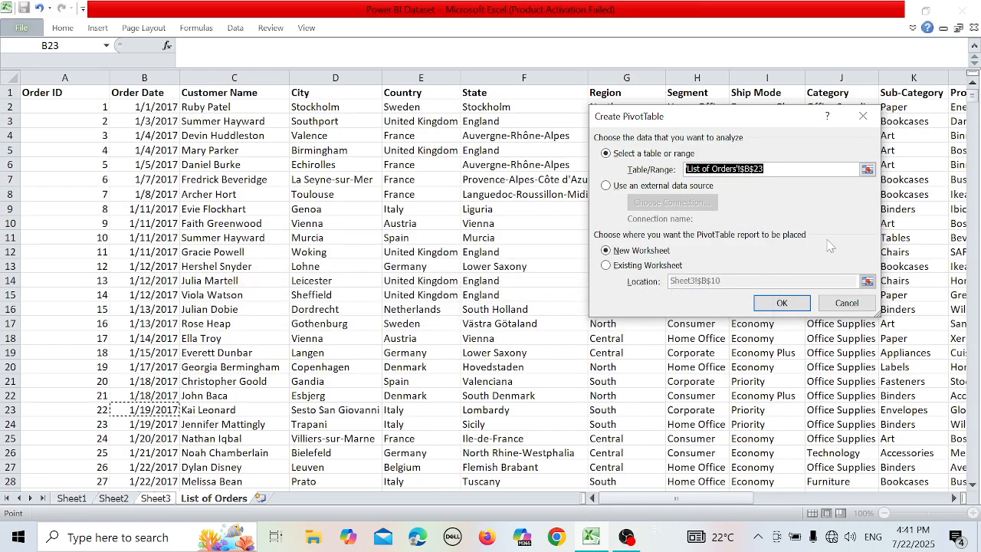
{"action": "left_click", "coordinate": [863, 116]}
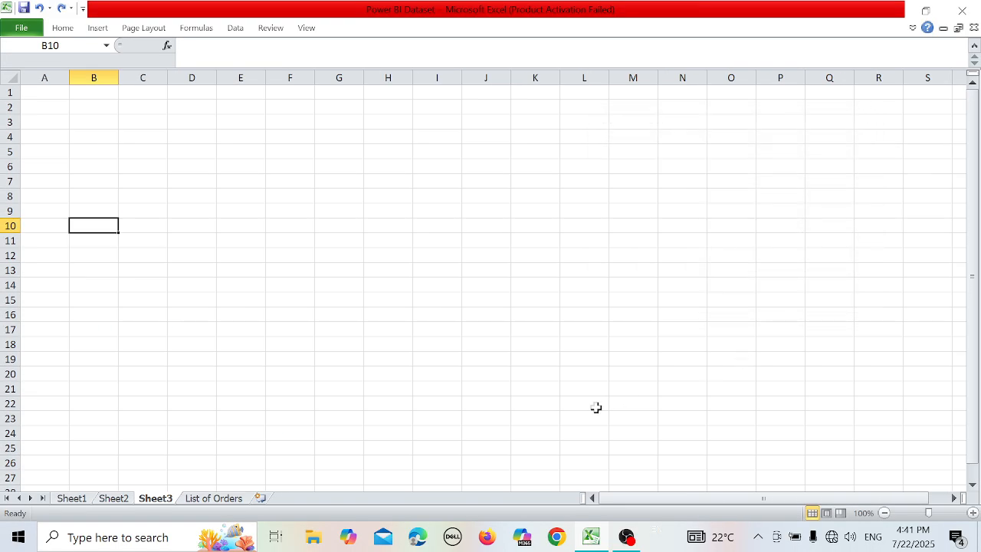
Create a PivotTable on a new worksheet from the List of Orders range A1:P4116.
{"action": "left_click", "coordinate": [239, 500]}
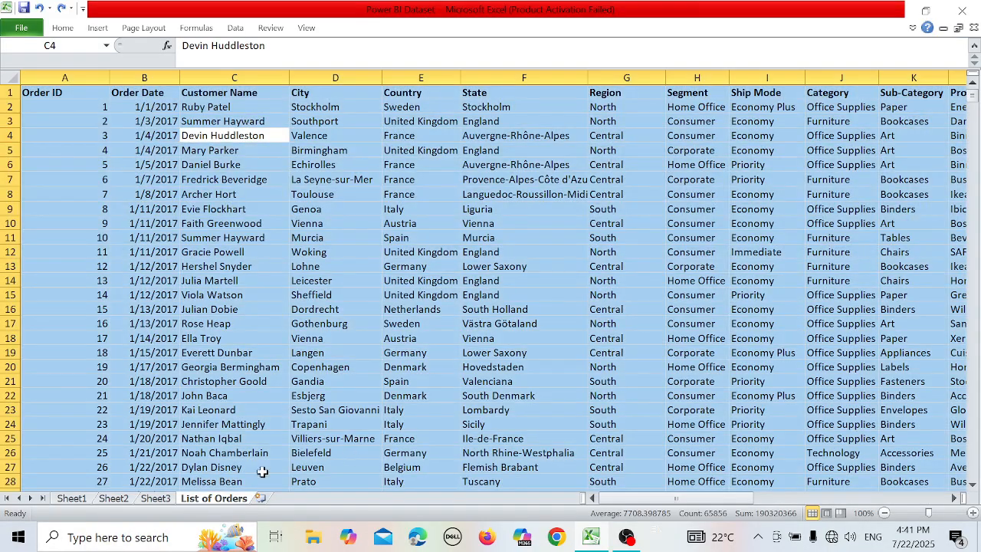
{"action": "left_click", "coordinate": [95, 27]}
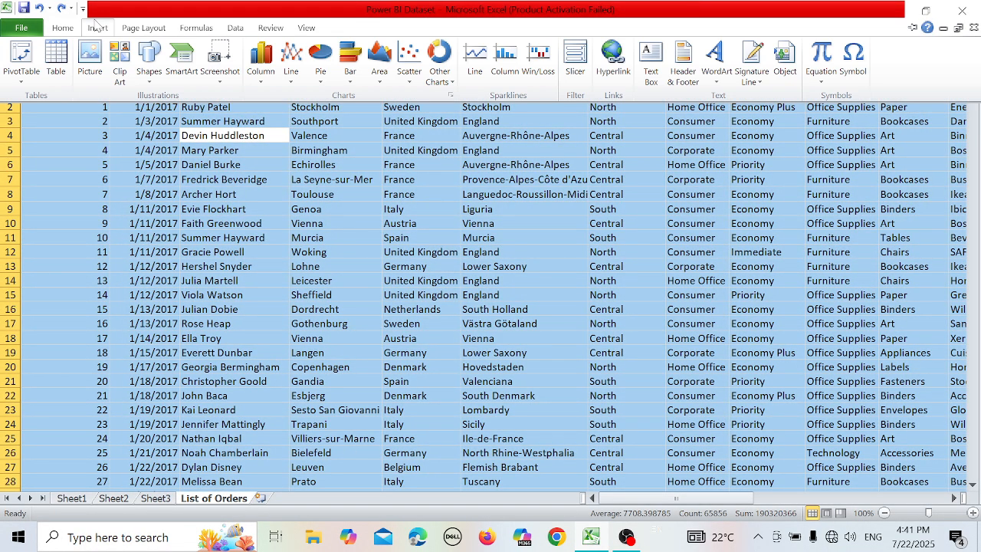
{"action": "left_click", "coordinate": [29, 59]}
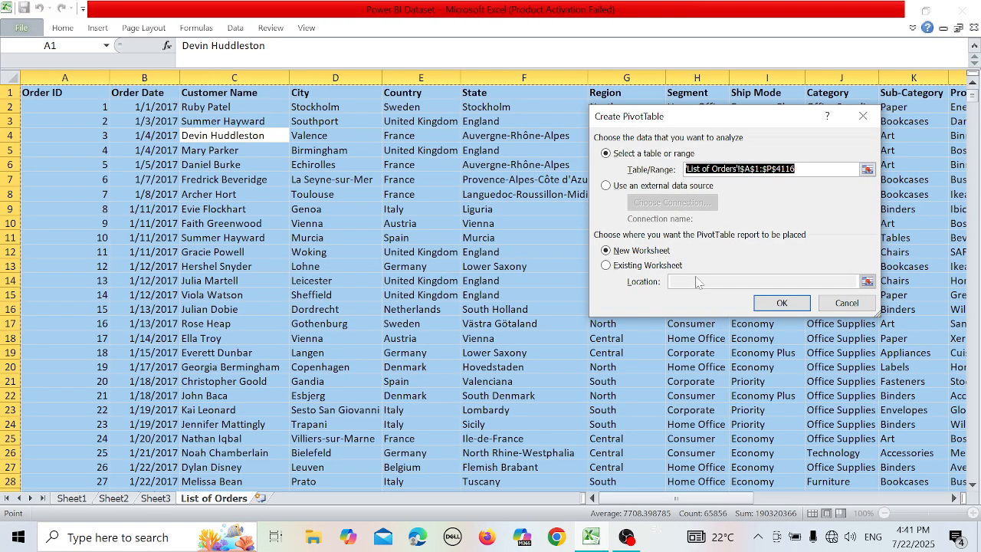
{"action": "left_click", "coordinate": [782, 303]}
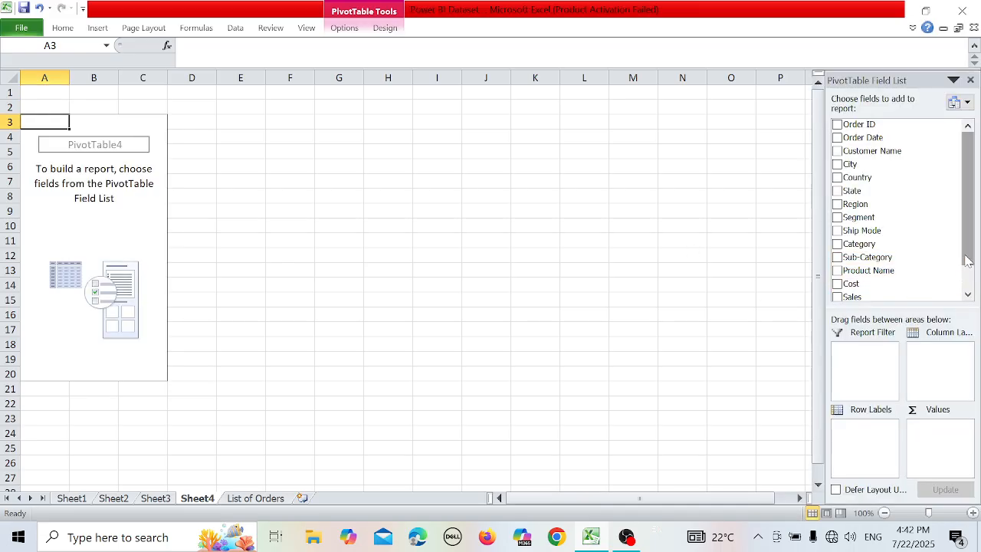
Place Product Name in the new PivotTable's row labels, then replace it with Sub-Category.
{"action": "left_click_drag", "start_coordinate": [967, 260], "coordinate": [954, 299]}
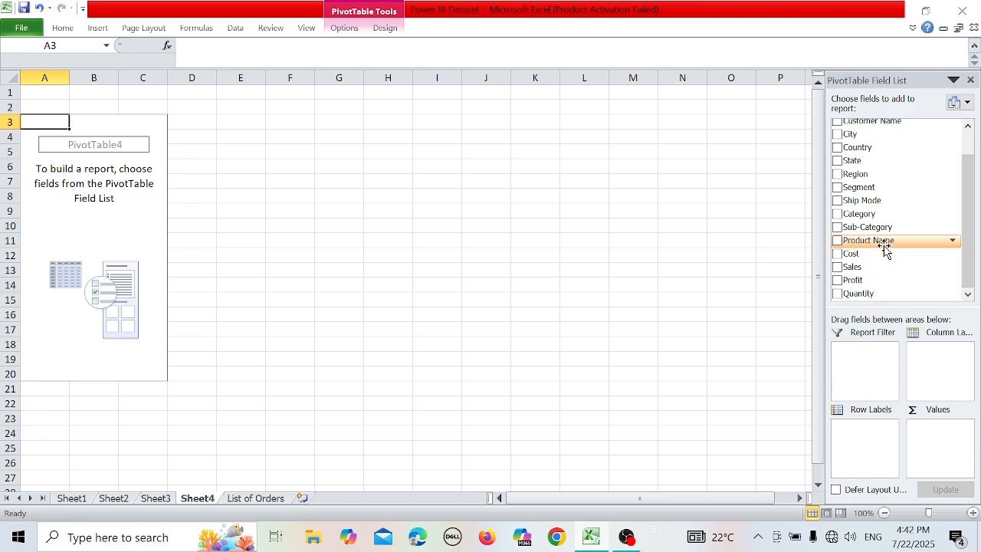
{"action": "left_click_drag", "start_coordinate": [873, 239], "coordinate": [863, 429]}
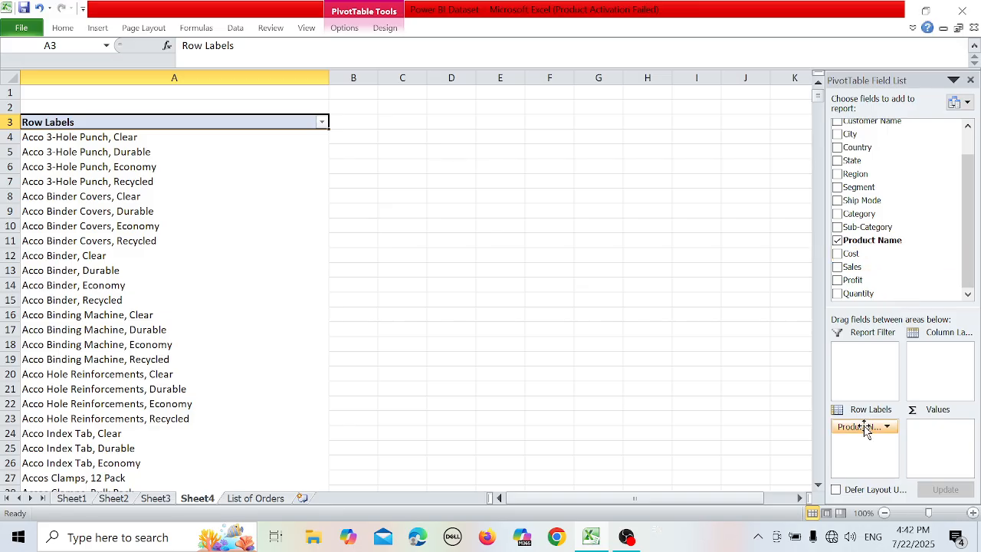
{"action": "left_click_drag", "start_coordinate": [864, 426], "coordinate": [895, 276]}
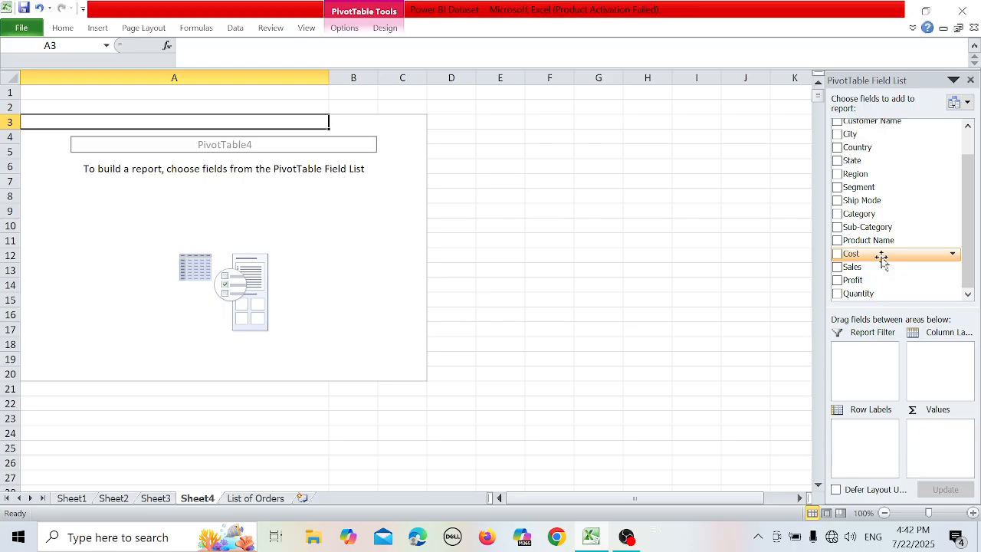
{"action": "left_click_drag", "start_coordinate": [883, 227], "coordinate": [859, 422]}
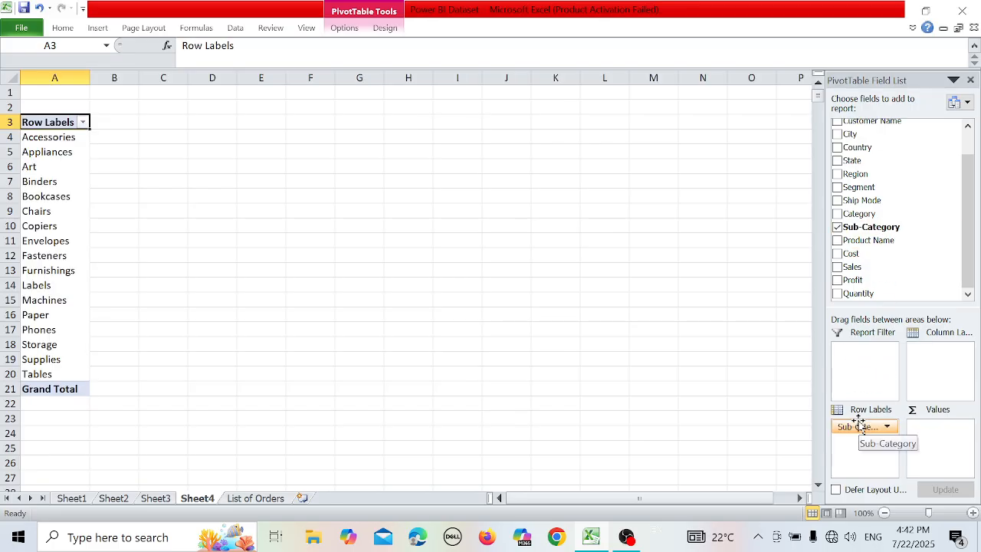
Replace Sub-Category with Ship Mode in the PivotTable's row labels and add Sales to the values as a sum.
{"action": "left_click_drag", "start_coordinate": [859, 425], "coordinate": [861, 259]}
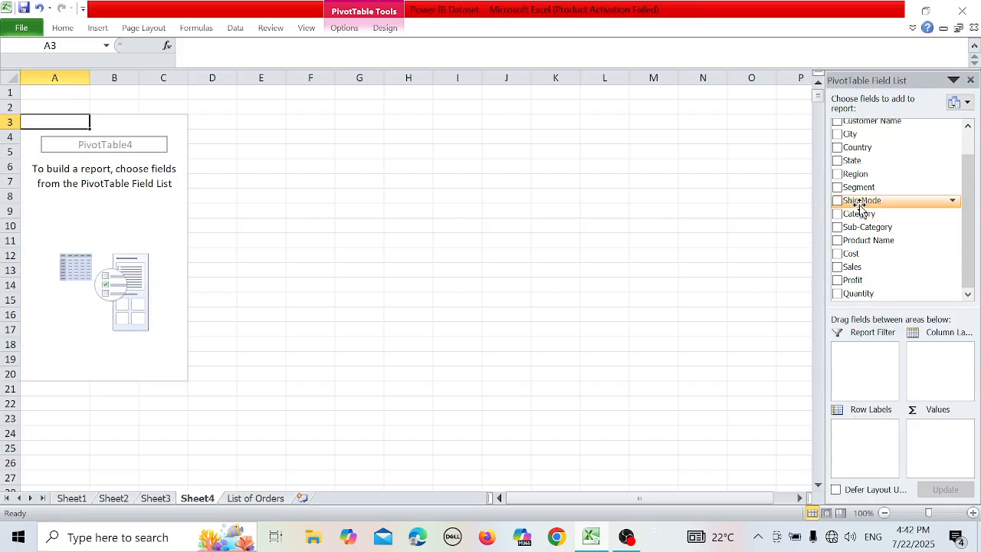
{"action": "left_click_drag", "start_coordinate": [862, 200], "coordinate": [858, 434]}
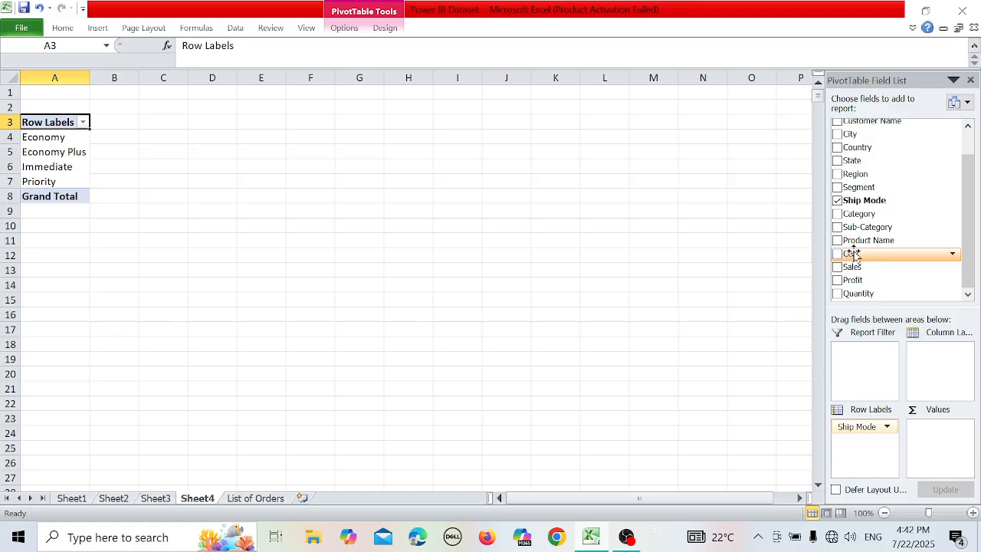
{"action": "left_click_drag", "start_coordinate": [850, 266], "coordinate": [929, 433]}
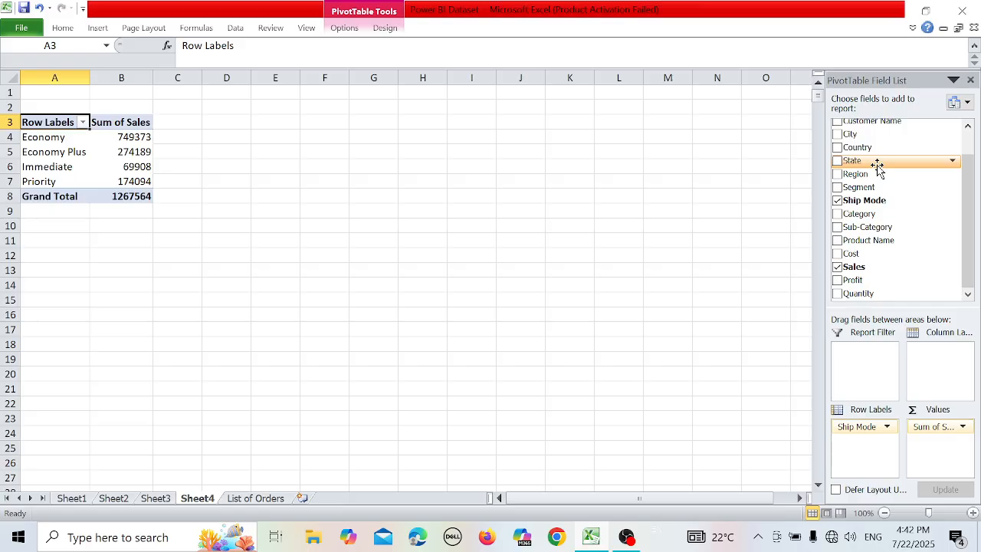
Add State to the PivotTable's row labels and move it above Ship Mode.
{"action": "left_click_drag", "start_coordinate": [876, 165], "coordinate": [869, 452]}
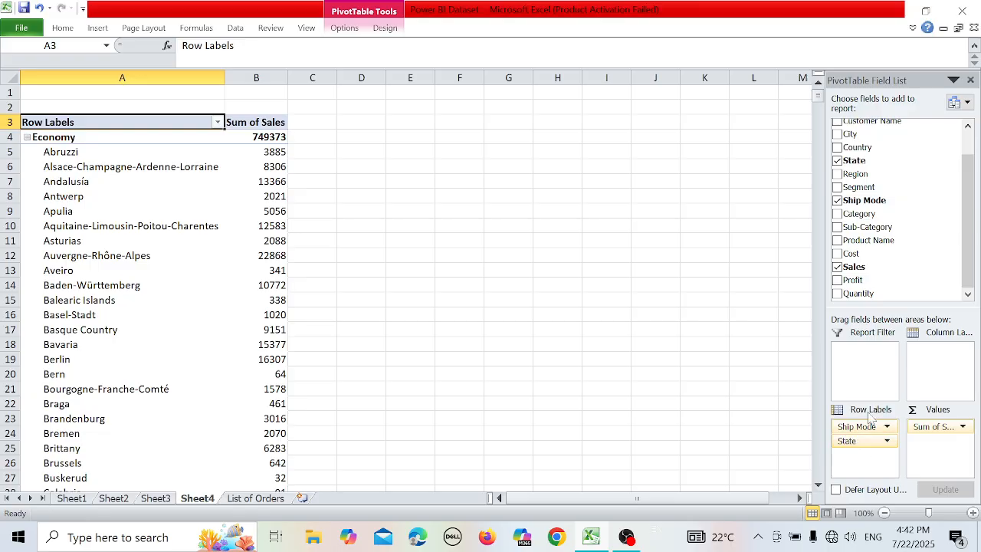
{"action": "left_click_drag", "start_coordinate": [858, 446], "coordinate": [858, 427]}
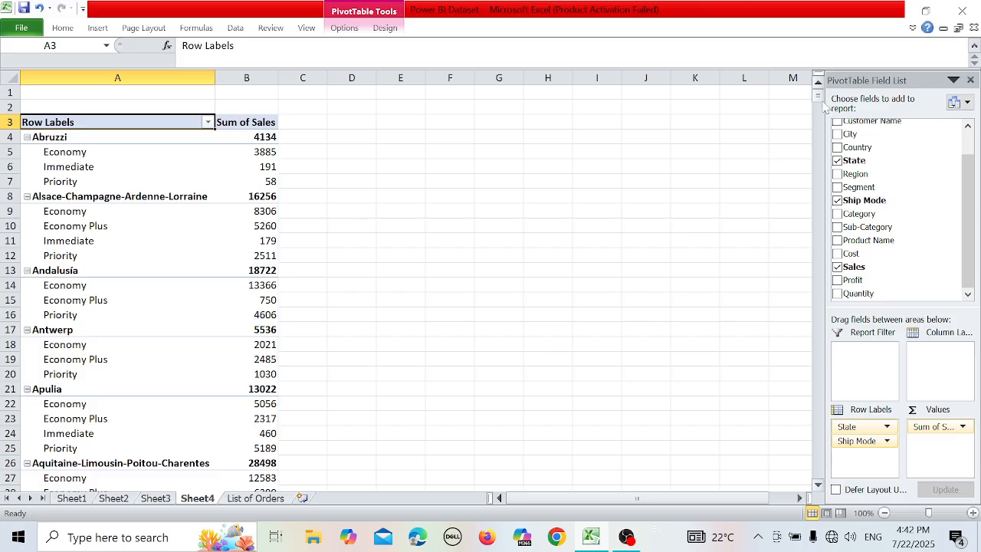
{"action": "left_click_drag", "start_coordinate": [818, 97], "coordinate": [824, 110]}
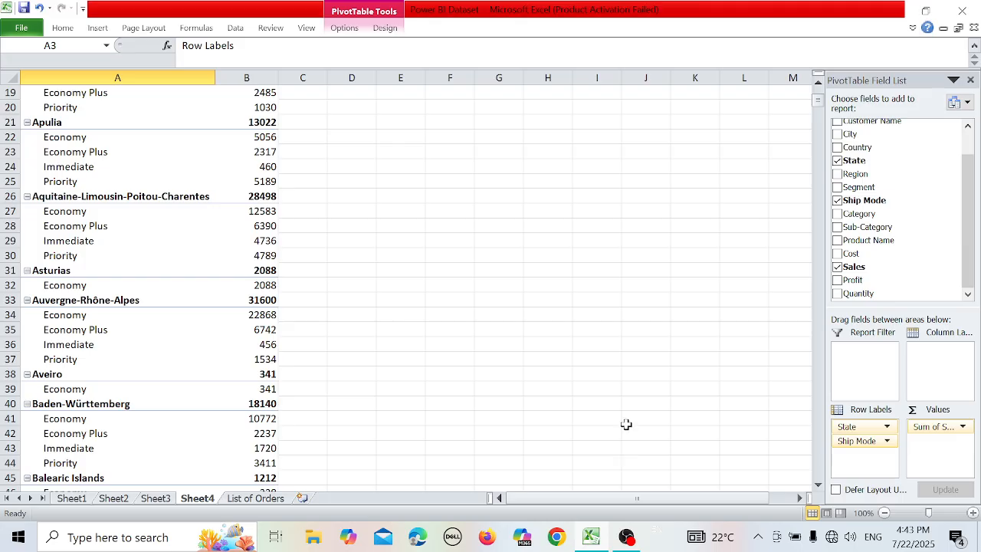
{"action": "left_click", "coordinate": [344, 29]}
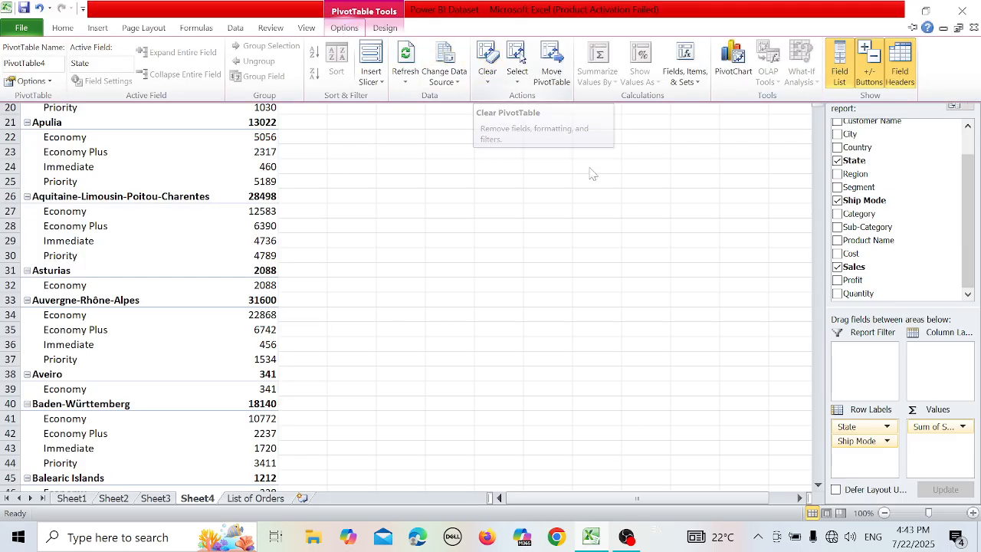
{"action": "left_click", "coordinate": [733, 61]}
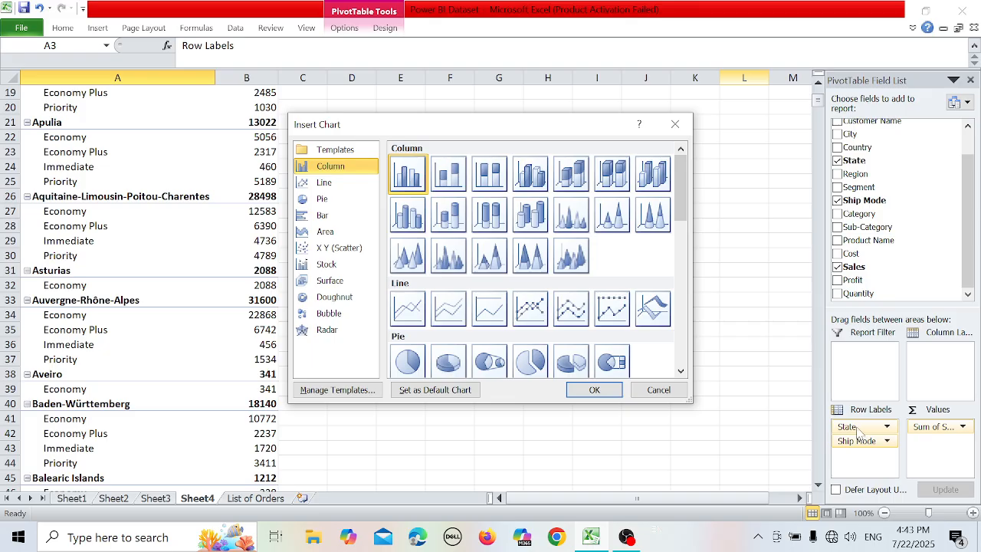
{"action": "left_click", "coordinate": [674, 123]}
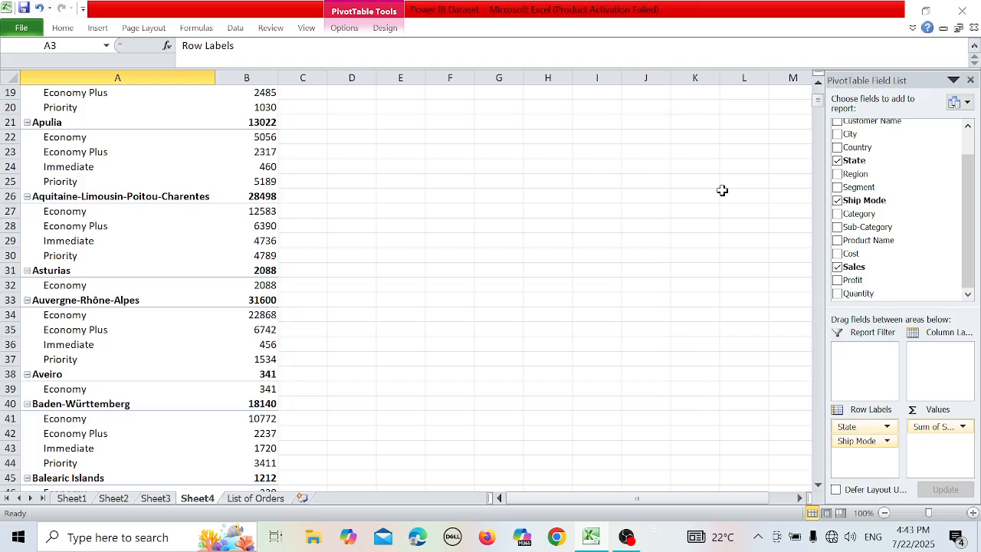
Remove State from the PivotTable's row labels.
{"action": "left_click_drag", "start_coordinate": [869, 429], "coordinate": [908, 255]}
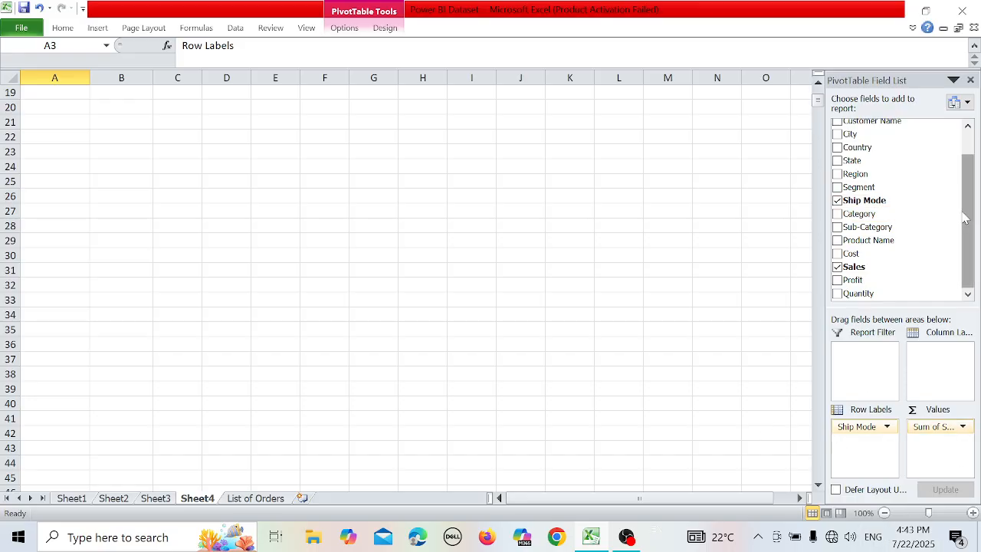
{"action": "scroll", "coordinate": [967, 220], "scroll_direction": "up", "scroll_amount": 1}
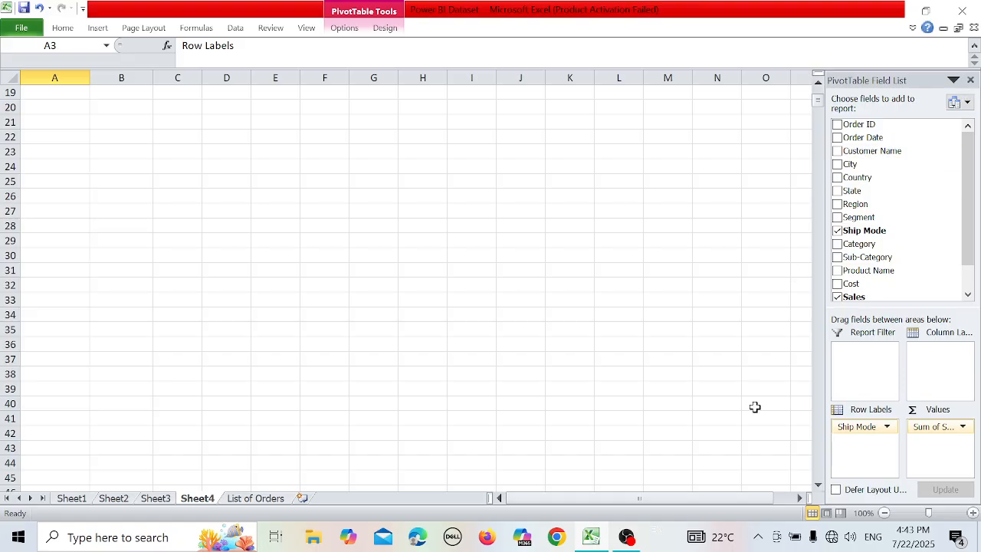
{"action": "left_click_drag", "start_coordinate": [817, 100], "coordinate": [742, 72]}
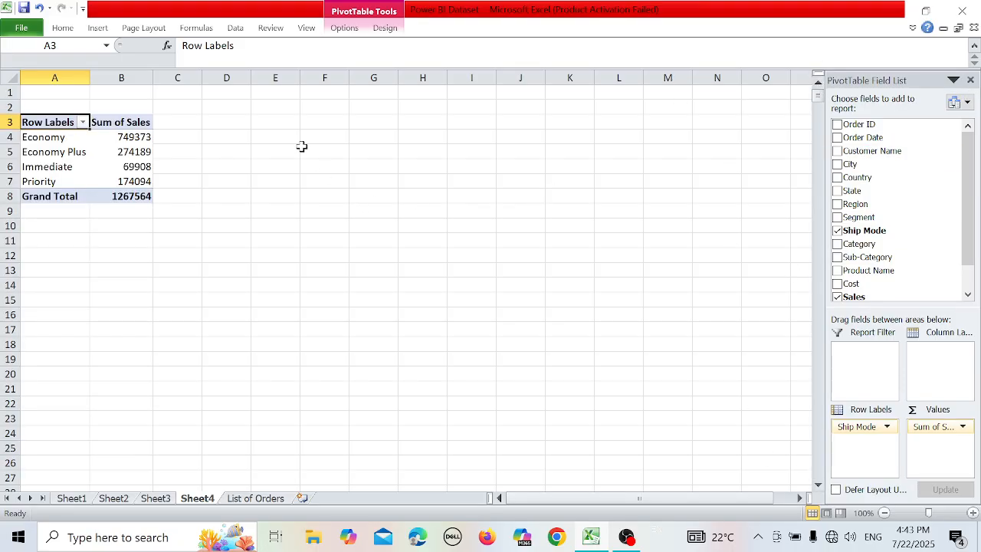
Insert a stacked column PivotChart based on the Ship Mode sales PivotTable.
{"action": "left_click", "coordinate": [345, 29]}
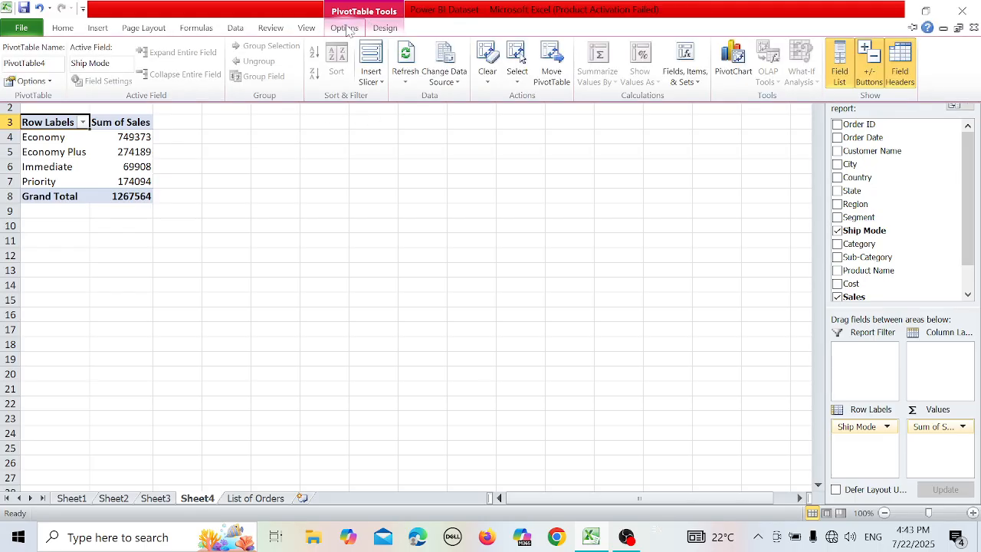
{"action": "left_click", "coordinate": [733, 65]}
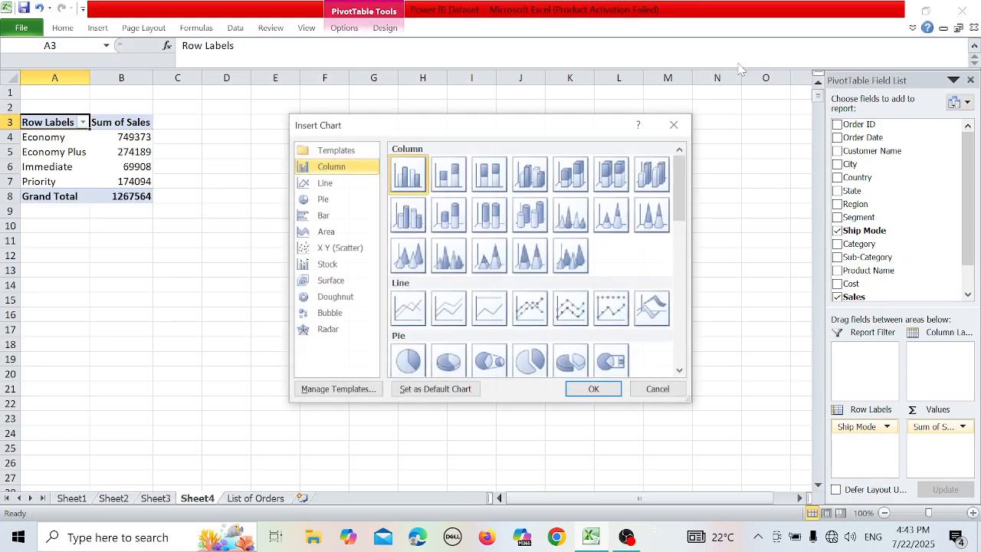
{"action": "double_click", "coordinate": [445, 173]}
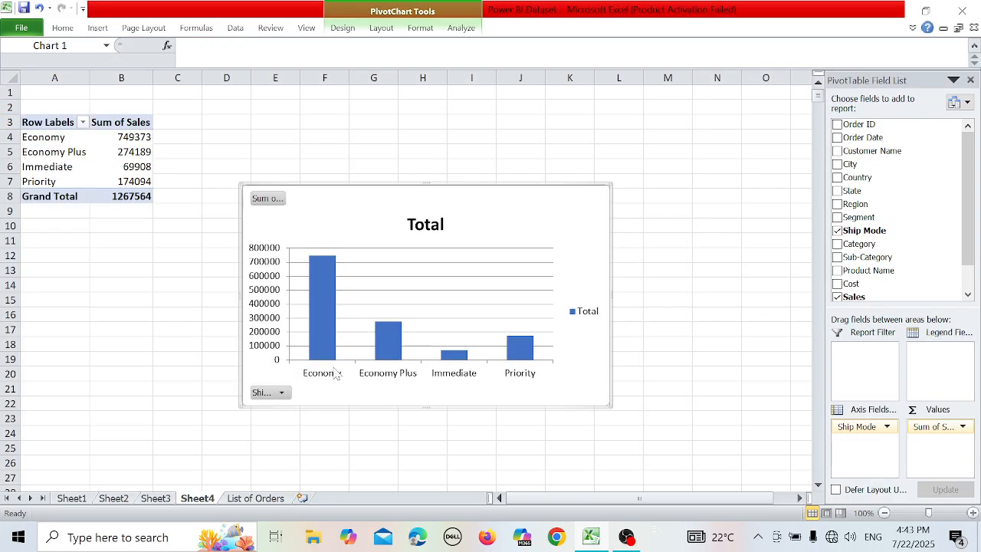
Filter the PivotChart's Ship Mode field to show only Economy.
{"action": "left_click", "coordinate": [281, 392]}
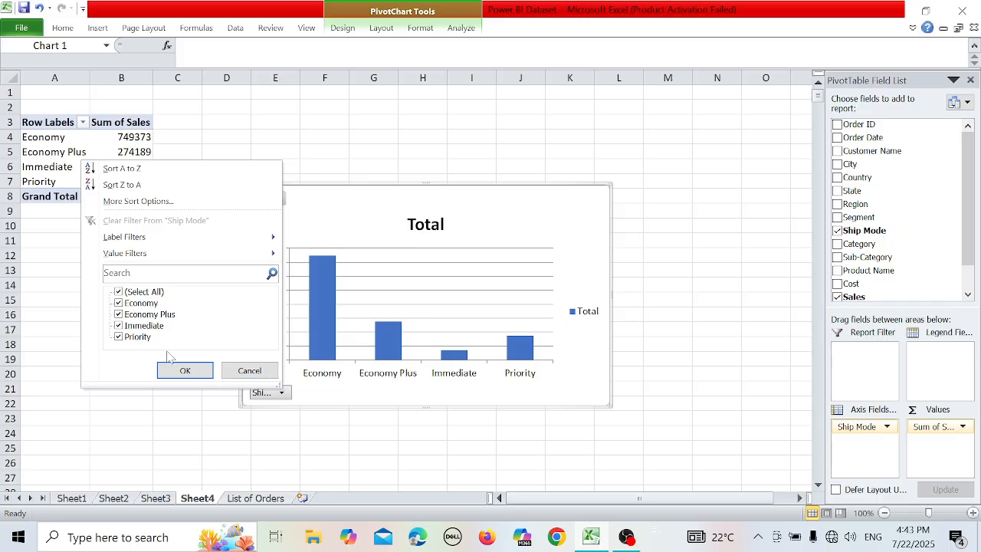
{"action": "left_click", "coordinate": [118, 326]}
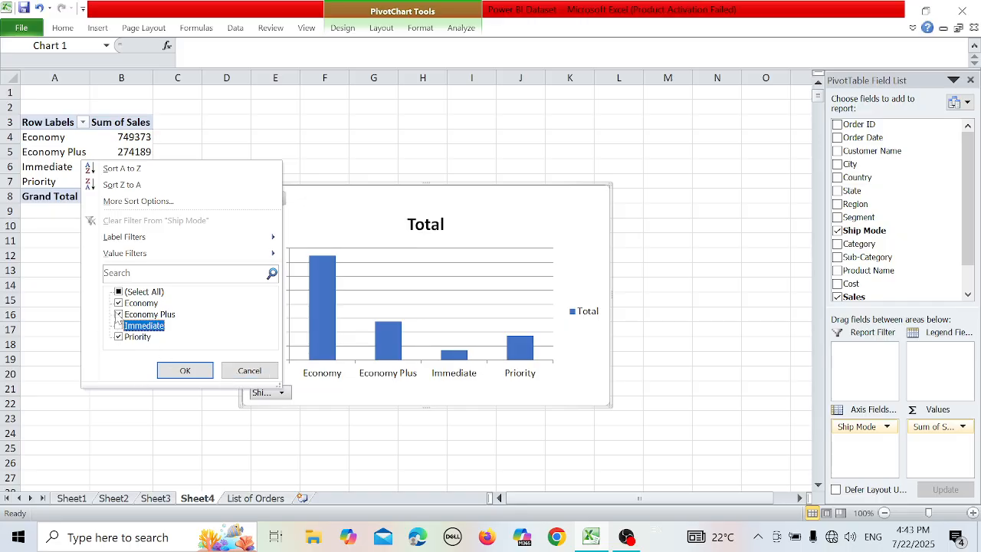
{"action": "left_click", "coordinate": [118, 314]}
{"action": "left_click", "coordinate": [118, 337]}
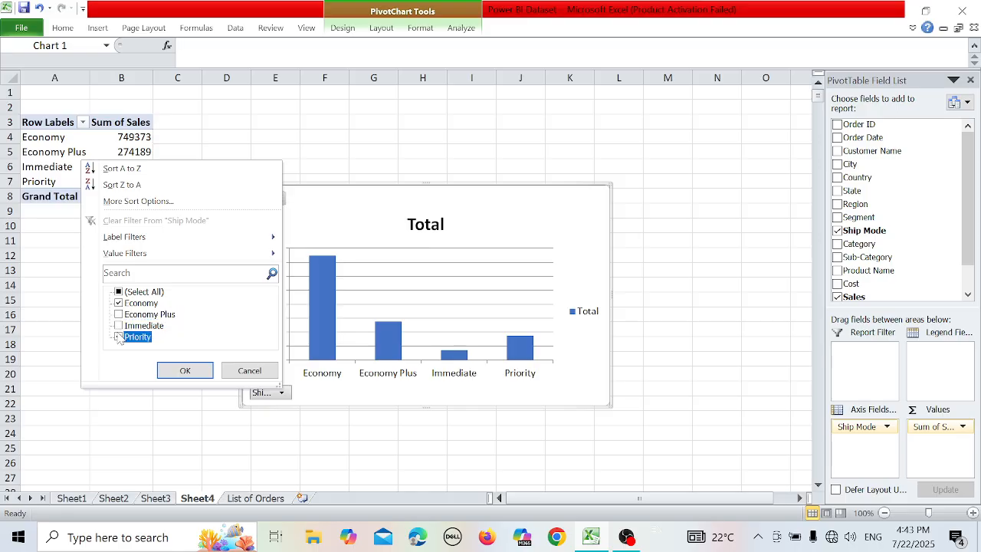
{"action": "left_click", "coordinate": [185, 369]}
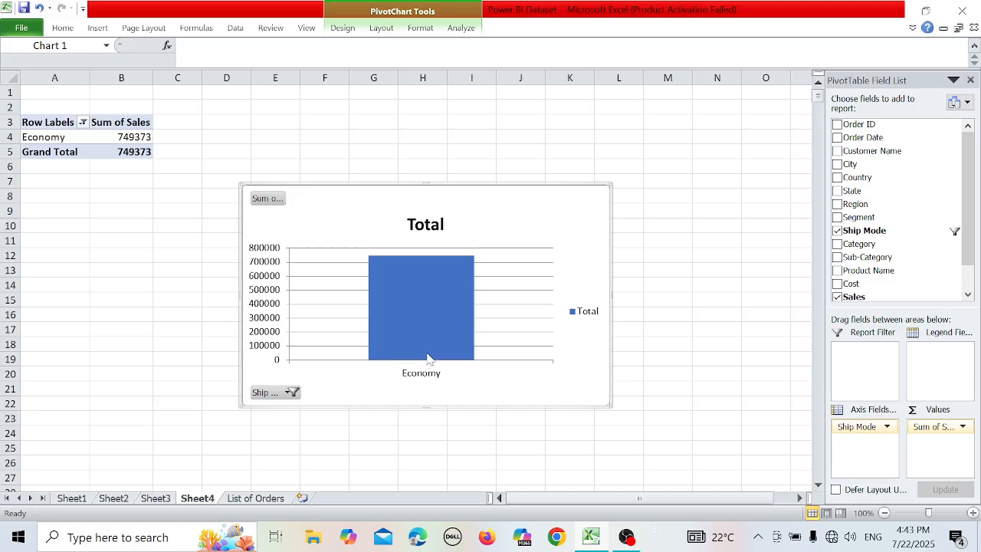
Reselect all ship modes in the PivotChart's Ship Mode filter.
{"action": "left_click", "coordinate": [288, 393]}
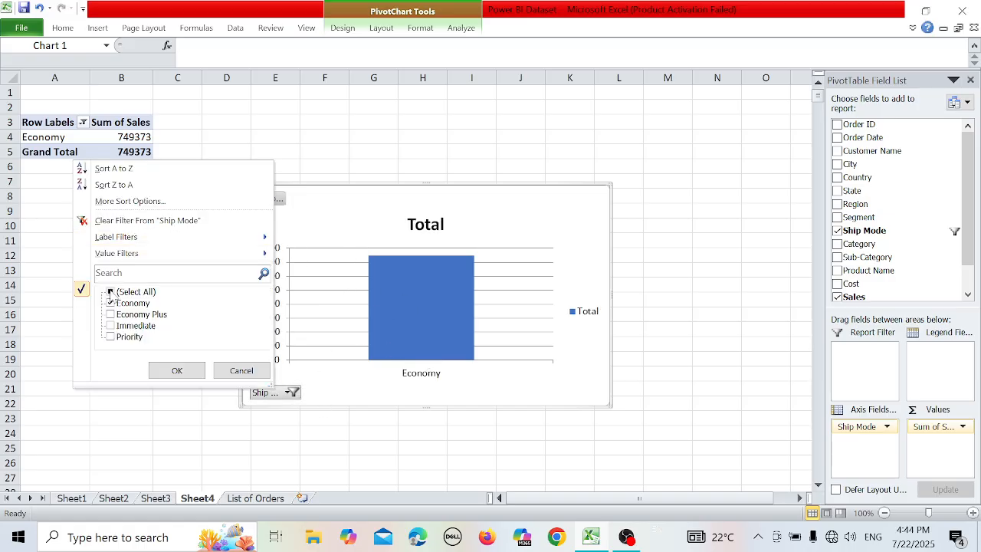
{"action": "left_click", "coordinate": [111, 291]}
{"action": "left_click", "coordinate": [177, 371]}
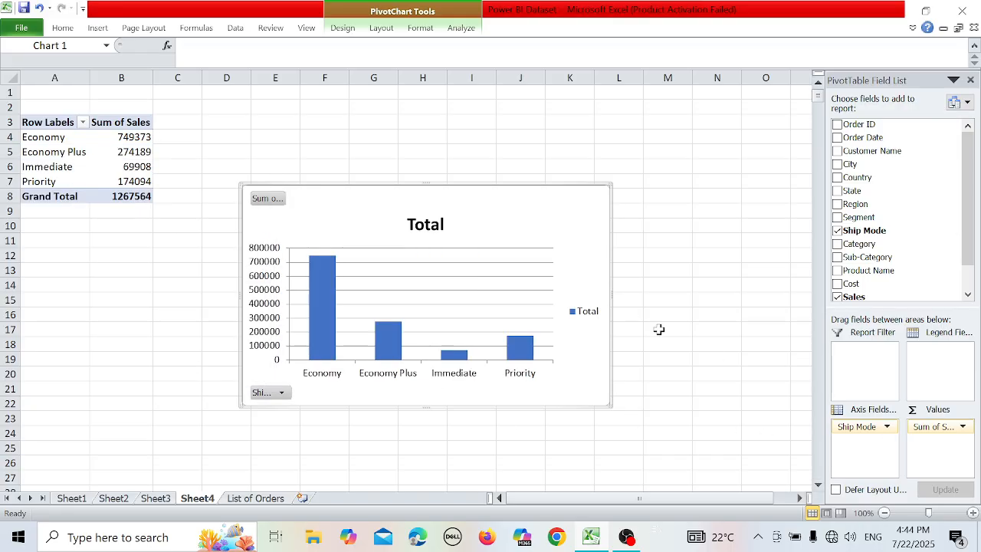
{"action": "left_click", "coordinate": [453, 36]}
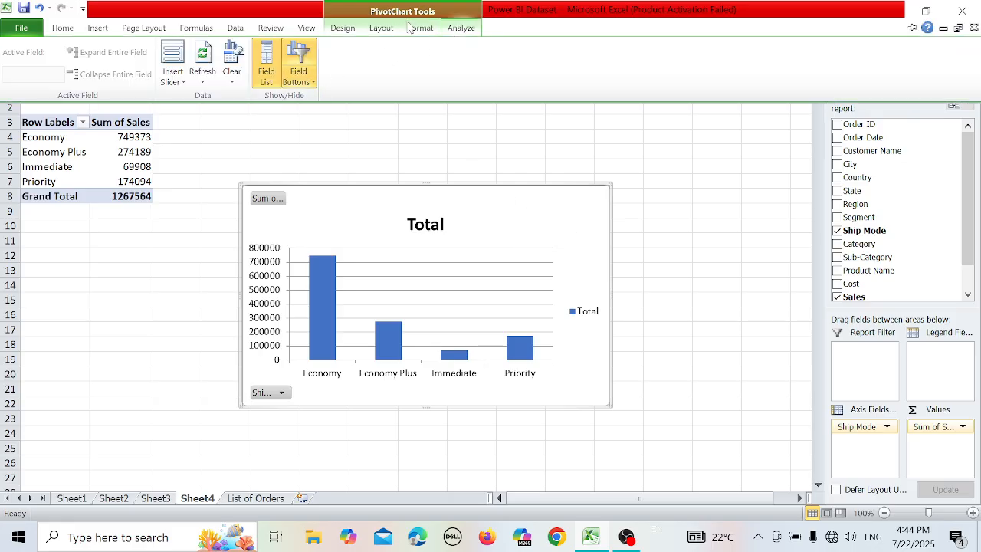
{"action": "double_click", "coordinate": [421, 28]}
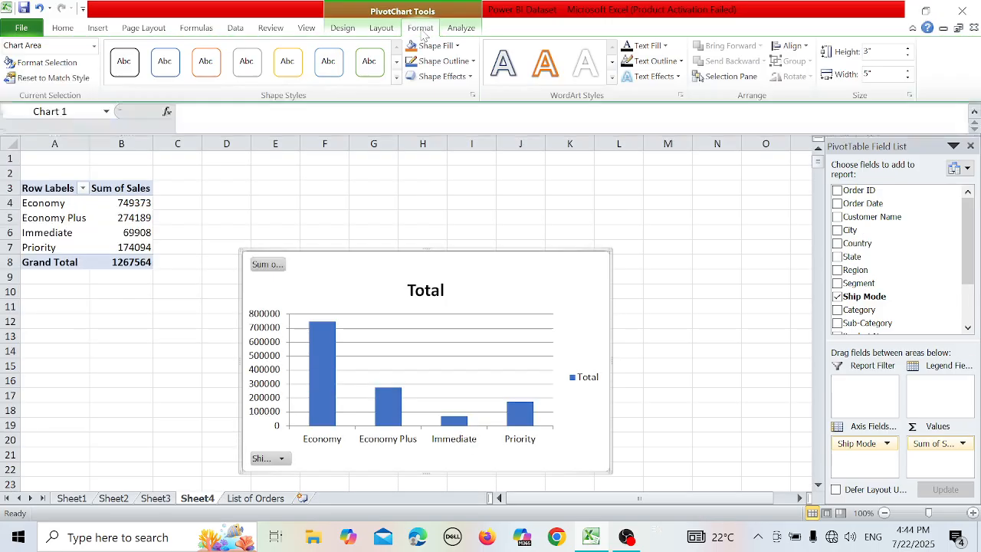
{"action": "left_click", "coordinate": [381, 30]}
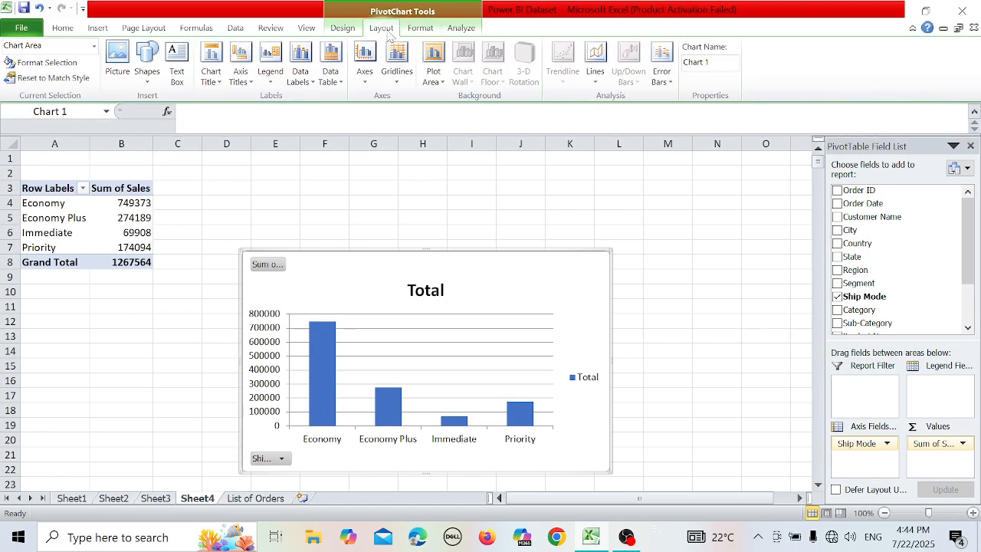
{"action": "left_click", "coordinate": [341, 30]}
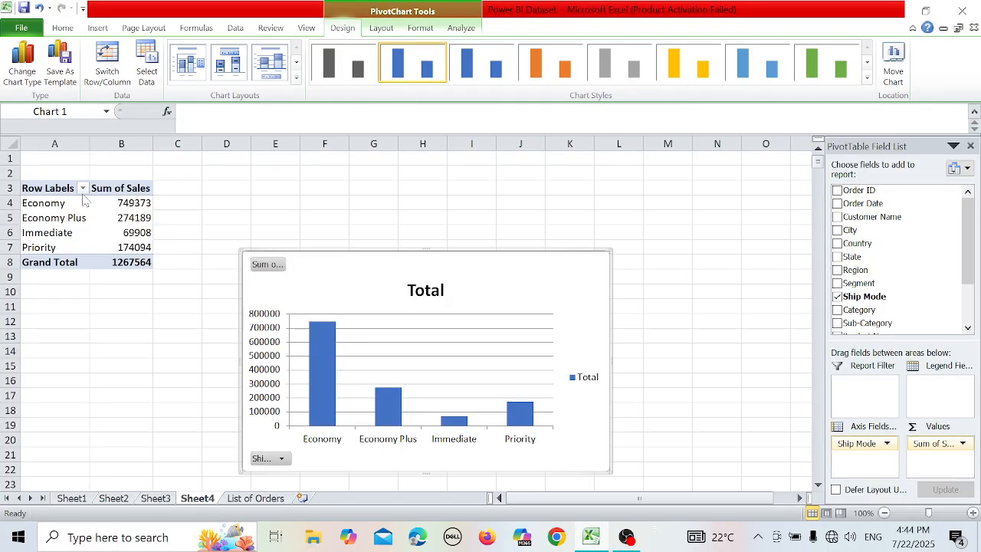
Insert a second PivotChart of the pie type from the Ship Mode sales PivotTable.
{"action": "left_click", "coordinate": [77, 238]}
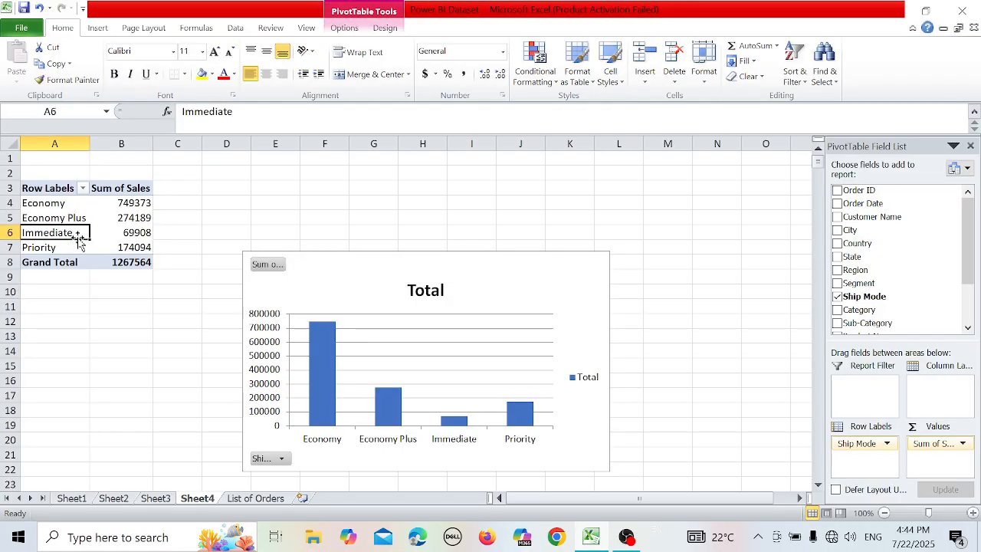
{"action": "left_click", "coordinate": [375, 29]}
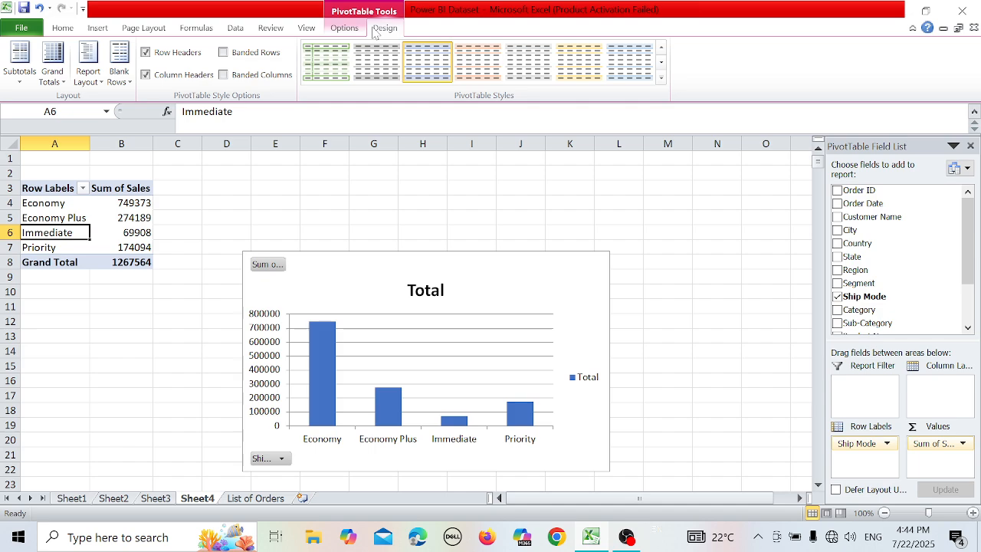
{"action": "left_click", "coordinate": [348, 28]}
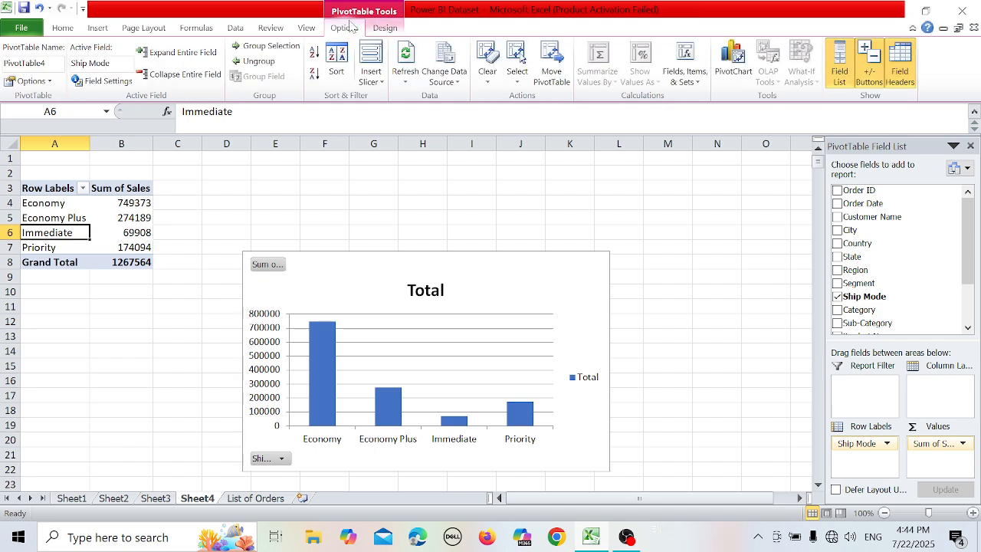
{"action": "left_click", "coordinate": [724, 83]}
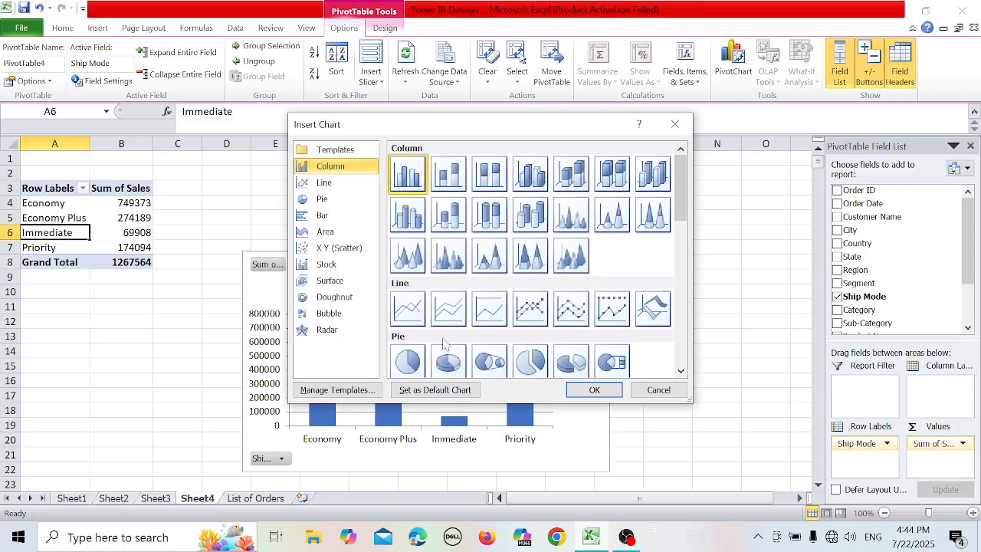
{"action": "left_click", "coordinate": [408, 360]}
{"action": "double_click", "coordinate": [408, 360]}
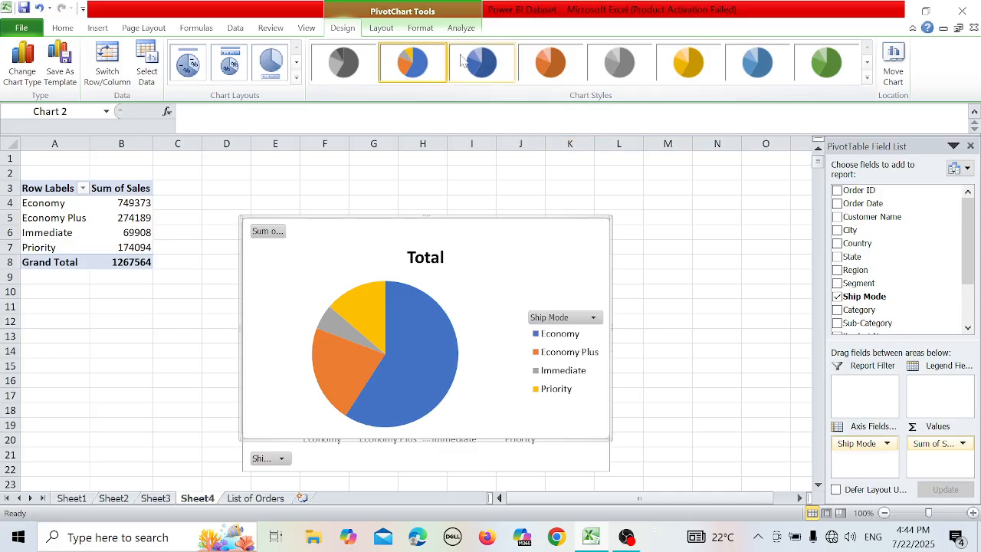
{"action": "left_click", "coordinate": [76, 234]}
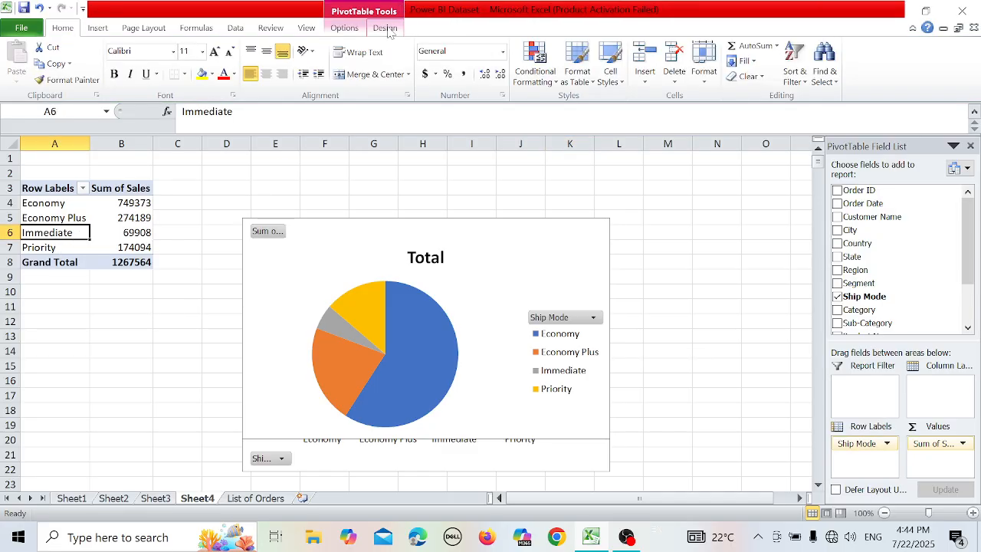
{"action": "left_click", "coordinate": [355, 32]}
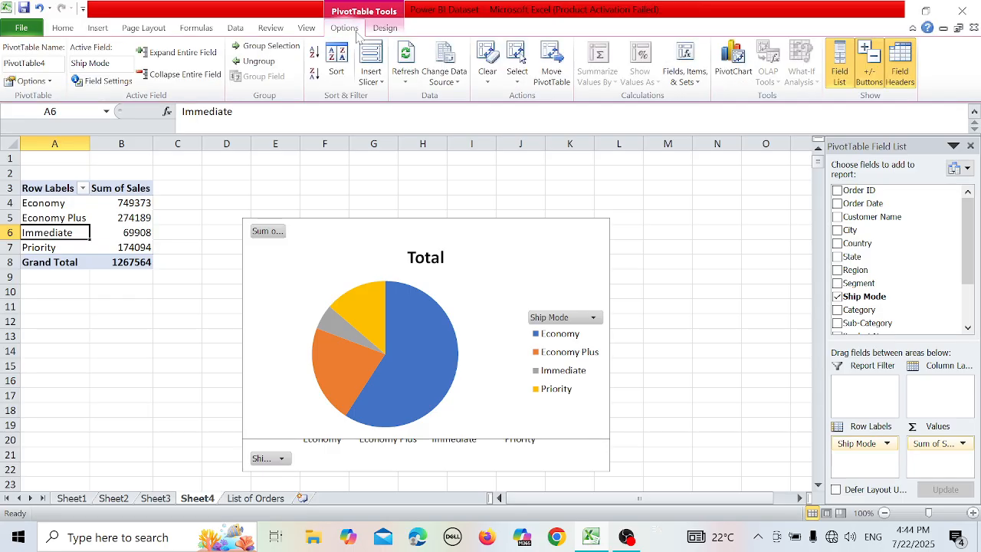
{"action": "left_click", "coordinate": [367, 76]}
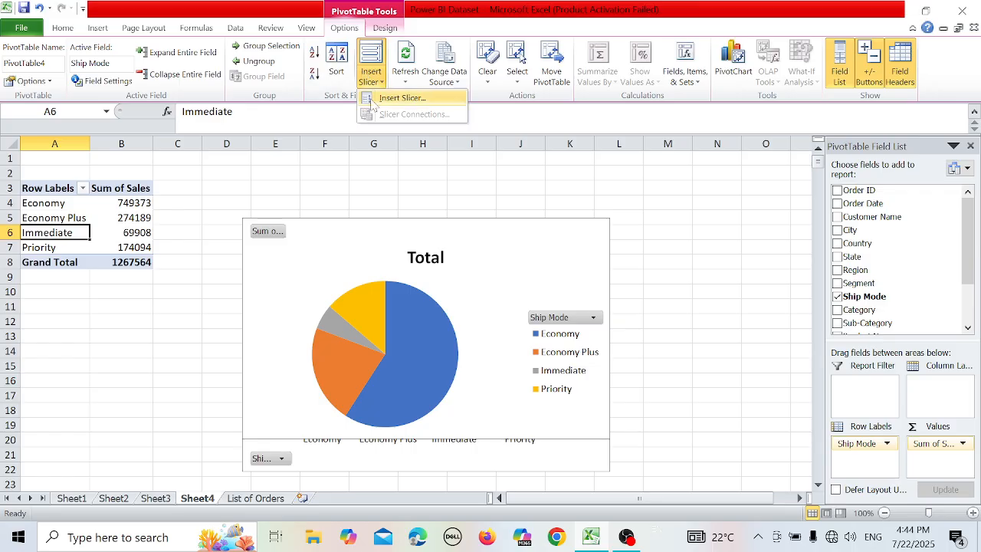
{"action": "left_click", "coordinate": [400, 98]}
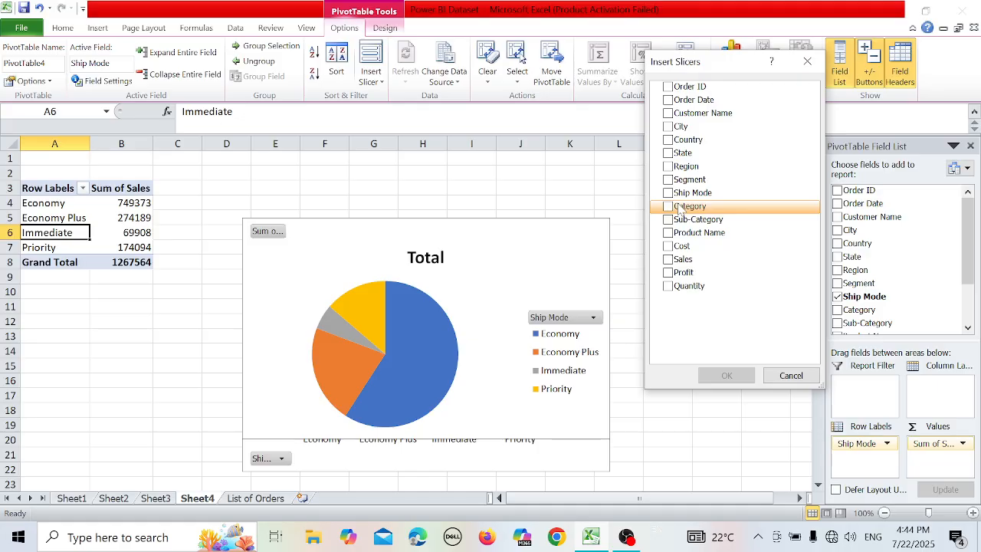
{"action": "left_click", "coordinate": [778, 375]}
Undo the insertion of the pie PivotChart.
{"action": "key", "text": "ctrl+z"}
{"action": "key", "text": "ctrl+z"}
{"action": "key", "text": "ctrl+z"}
{"action": "key", "text": "ctrl+z"}
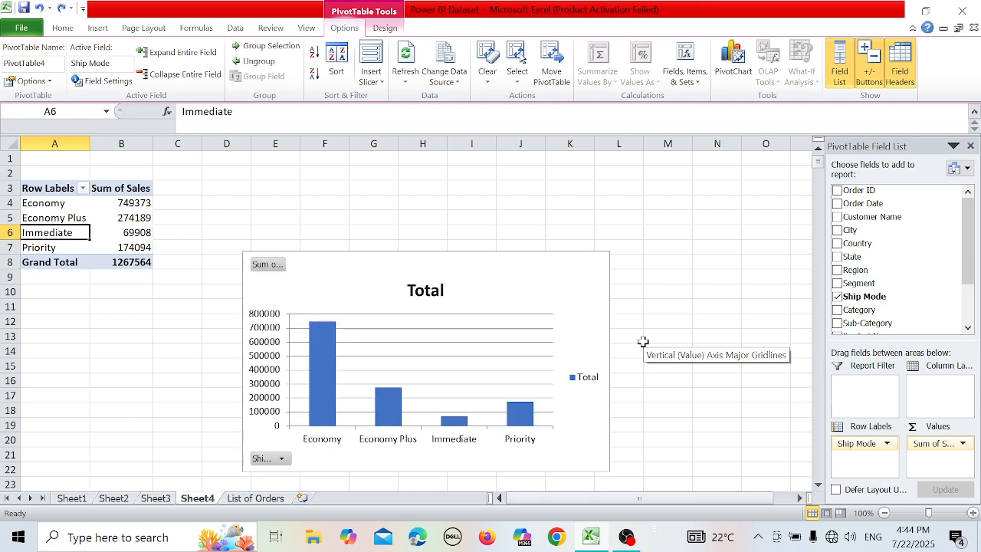
Undo the ship mode PivotChart and all field placements until the PivotTable on Sheet4 is empty, discarding the stray entry in A3.
{"action": "key", "text": "ctrl+z"}
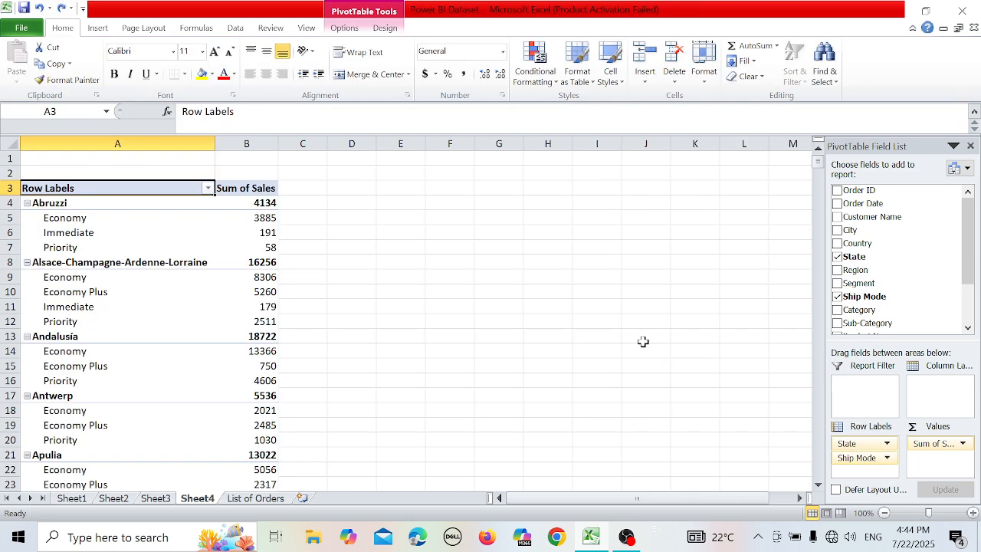
{"action": "type", "text": "Z"}
{"action": "key", "text": "ctrl+z"}
{"action": "key", "text": "ctrl+z"}
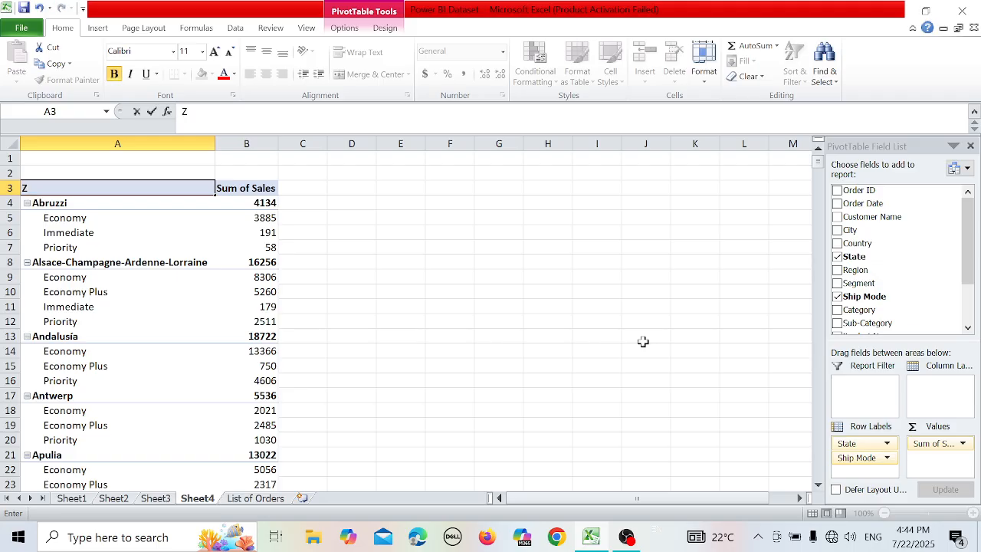
{"action": "left_click", "coordinate": [41, 7]}
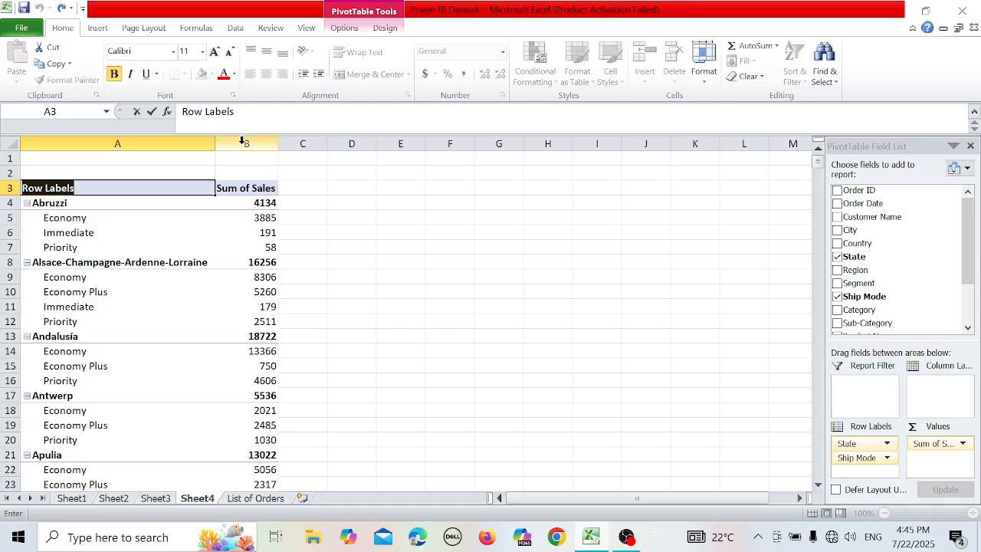
{"action": "key", "text": "ctrl+z"}
{"action": "key", "text": "ctrl+z"}
{"action": "left_click", "coordinate": [386, 225]}
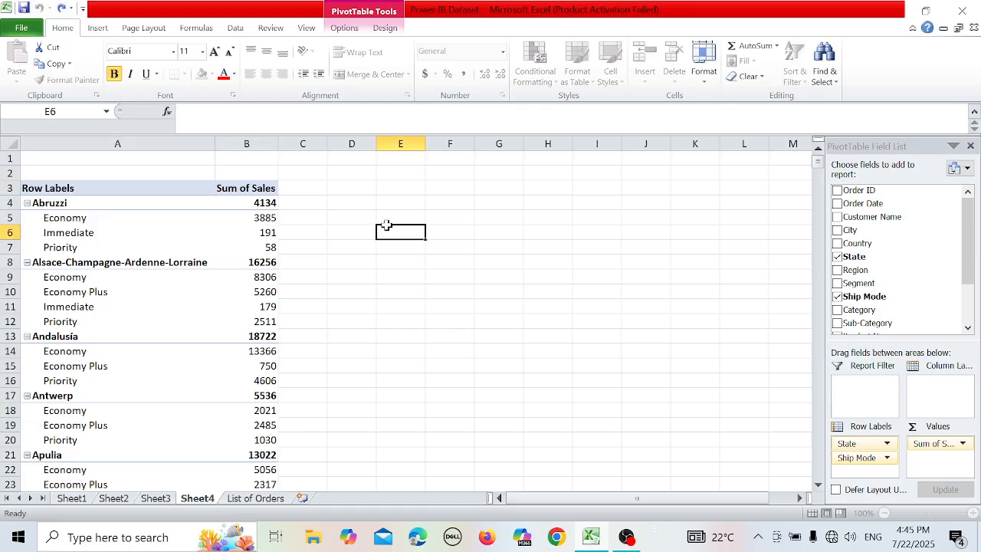
{"action": "key", "text": "ctrl+z"}
{"action": "key", "text": "ctrl+z"}
{"action": "key", "text": "ctrl+z"}
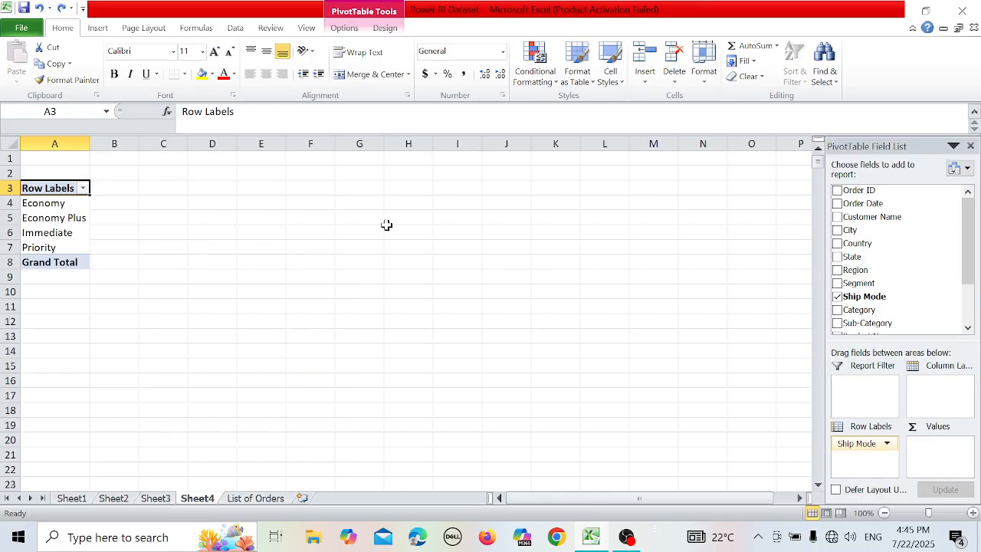
{"action": "key", "text": "ctrl+z"}
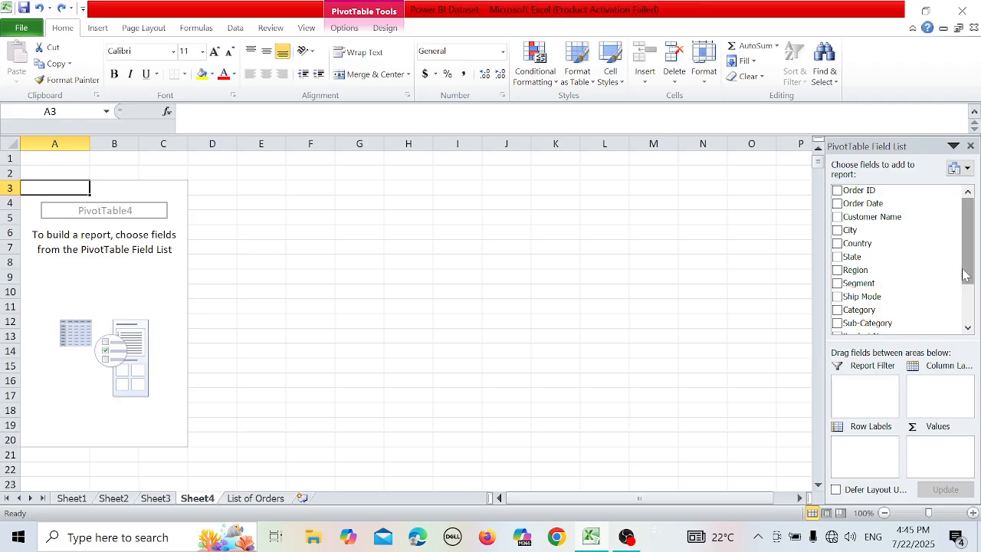
Lay out the empty PivotTable with Country as row labels, Sum of Sales as values and Ship Mode as the report filter.
{"action": "left_click_drag", "start_coordinate": [965, 274], "coordinate": [957, 318]}
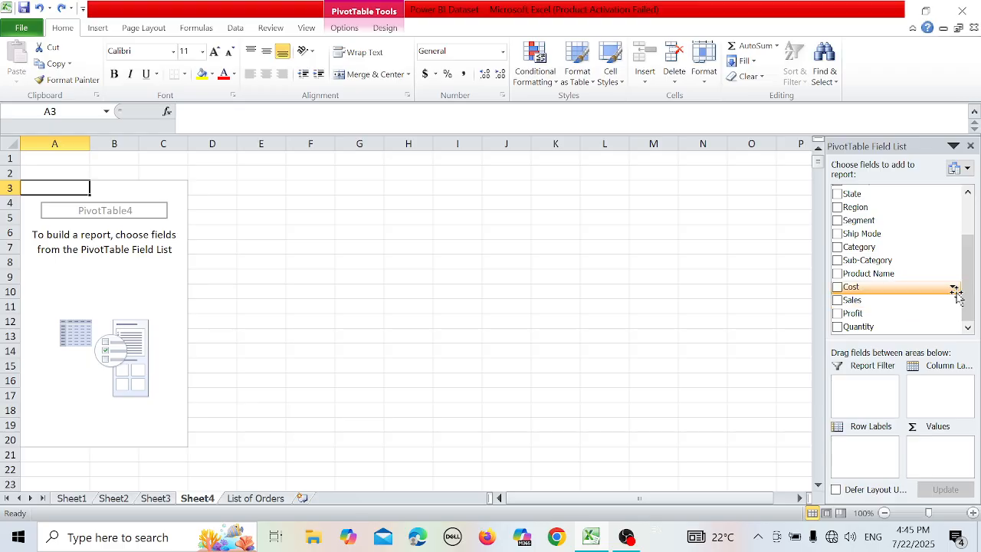
{"action": "scroll", "coordinate": [962, 280], "scroll_direction": "up", "scroll_amount": 2}
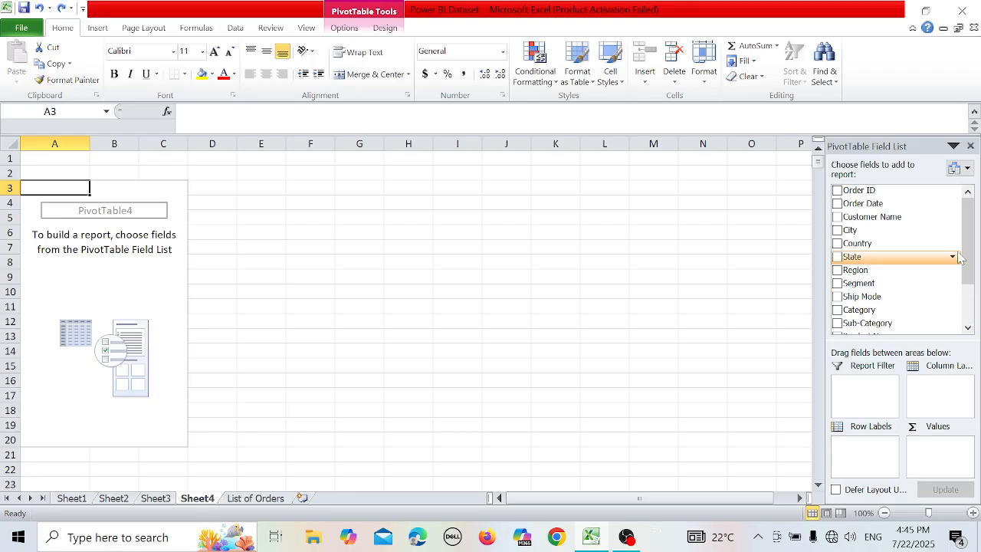
{"action": "left_click_drag", "start_coordinate": [900, 244], "coordinate": [863, 442]}
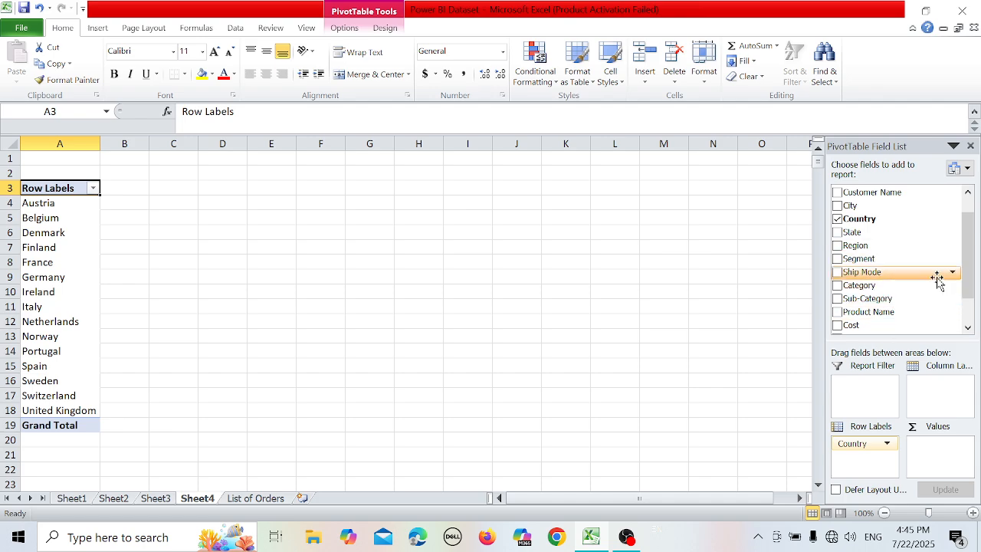
{"action": "scroll", "coordinate": [920, 303], "scroll_direction": "down", "scroll_amount": 1}
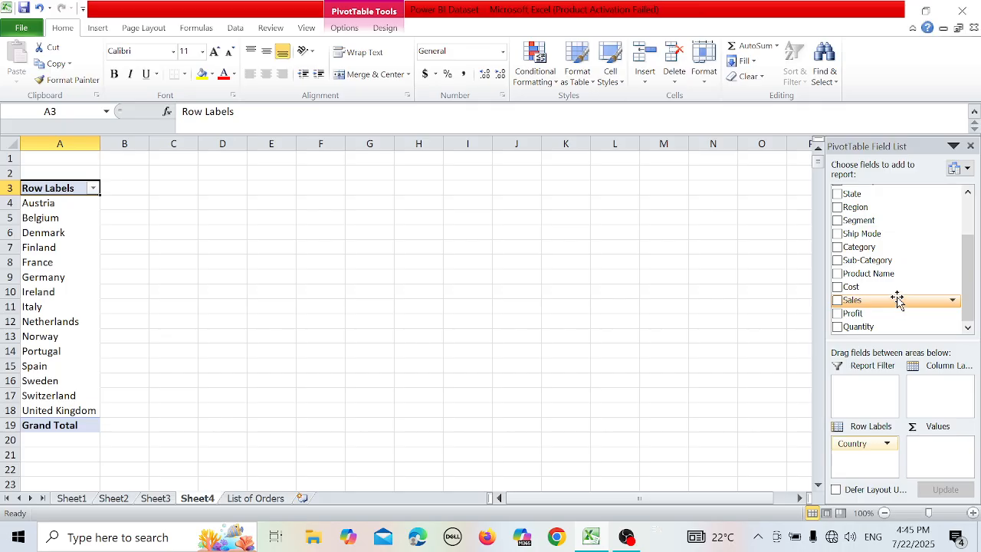
{"action": "left_click_drag", "start_coordinate": [894, 300], "coordinate": [956, 444]}
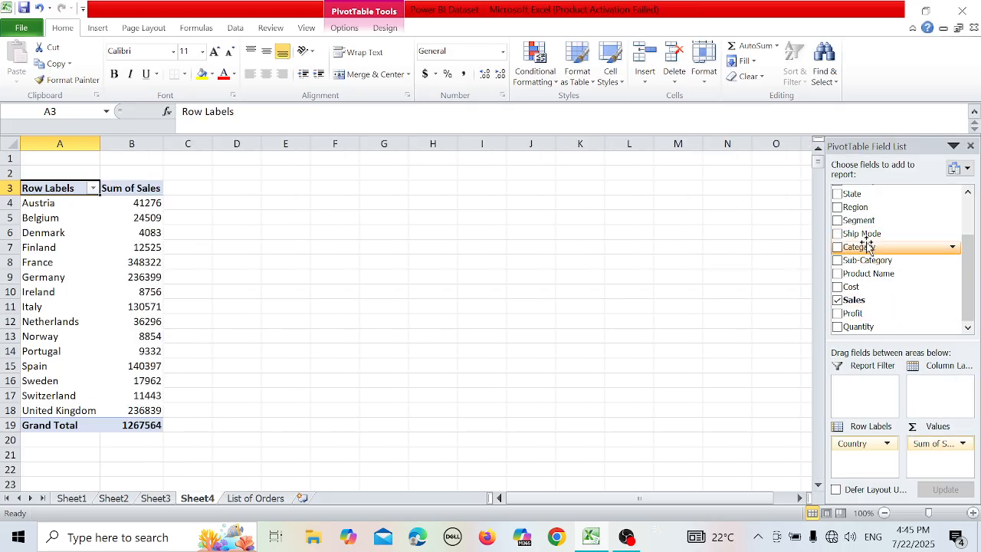
{"action": "left_click_drag", "start_coordinate": [871, 233], "coordinate": [868, 389]}
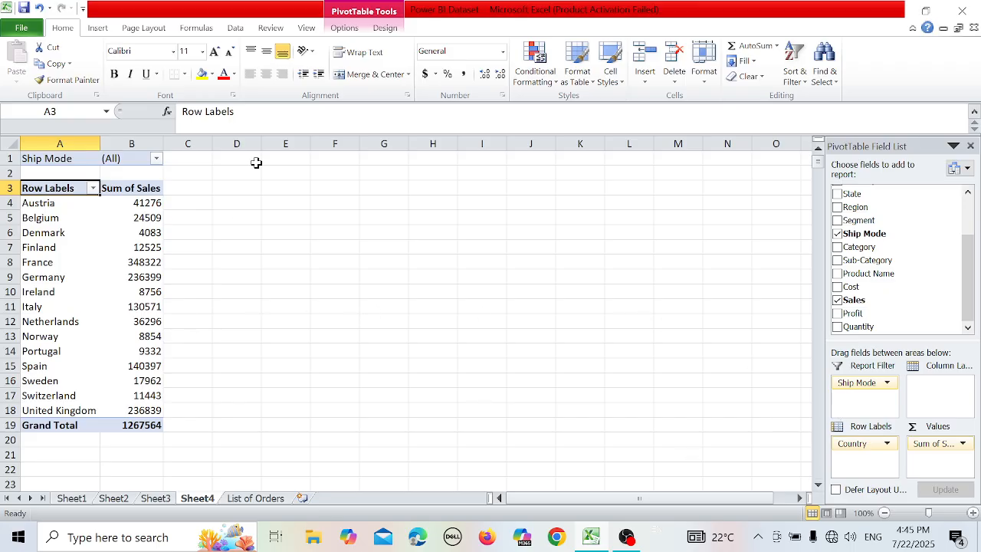
Set the Ship Mode report filter to Economy Plus with multiple item selection enabled.
{"action": "left_click", "coordinate": [161, 158]}
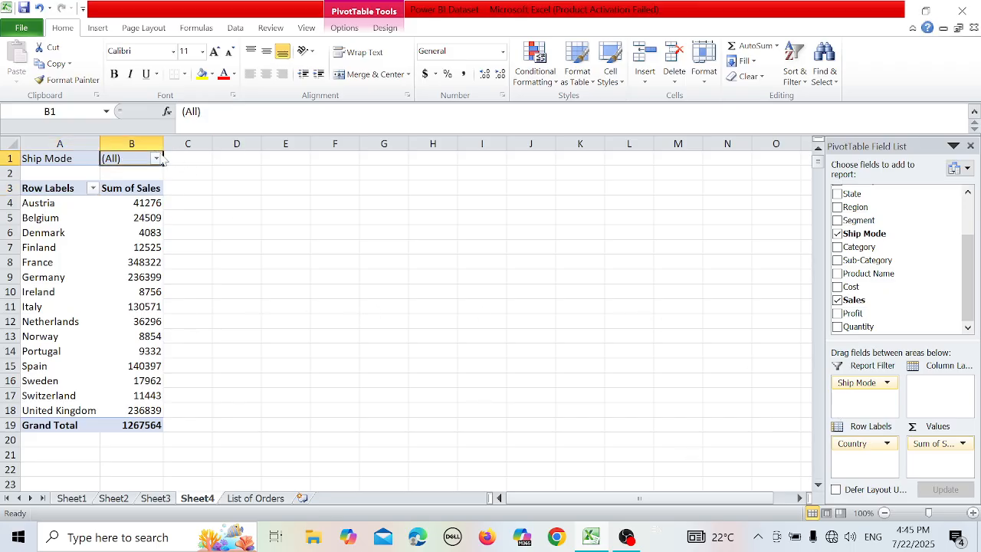
{"action": "left_click", "coordinate": [157, 158]}
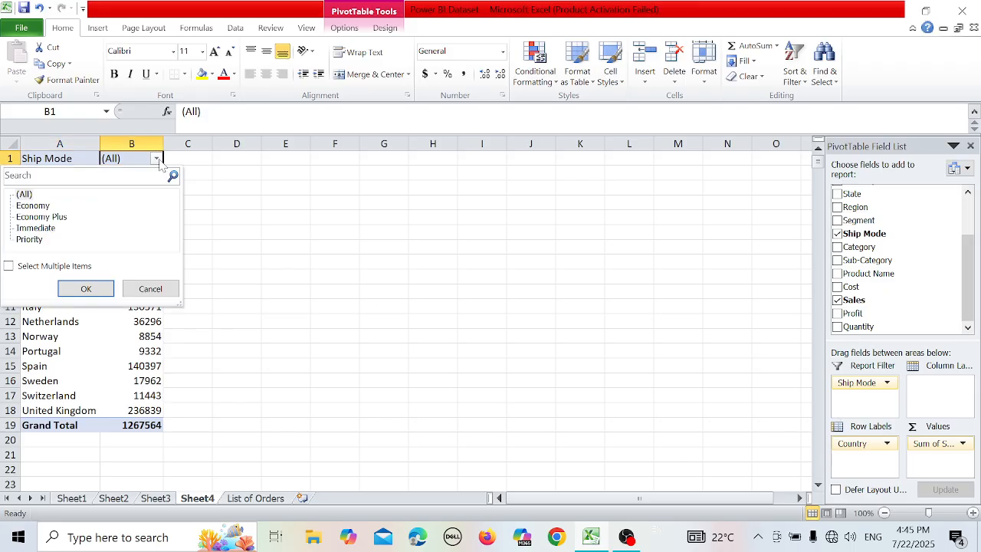
{"action": "left_click", "coordinate": [59, 217]}
{"action": "left_click", "coordinate": [3, 266]}
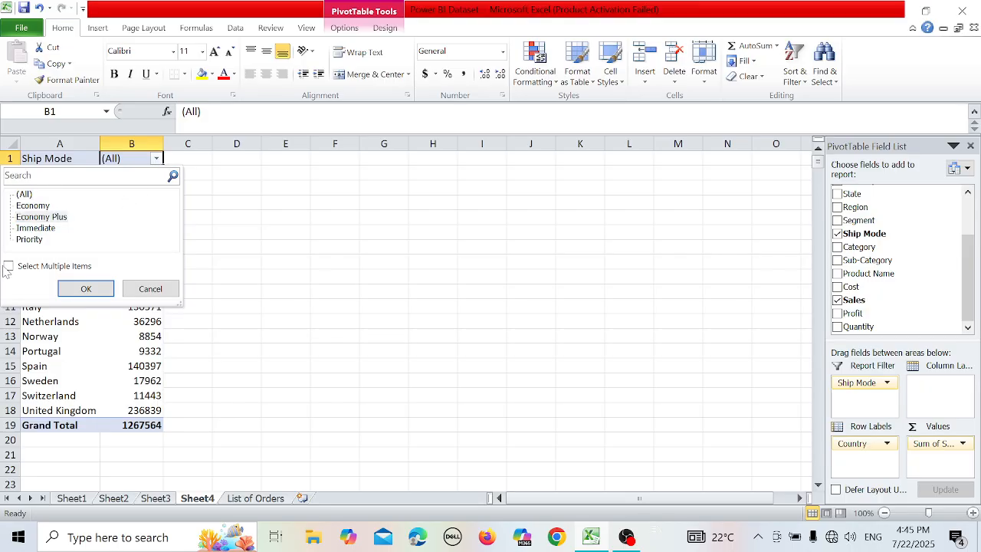
{"action": "left_click", "coordinate": [8, 265]}
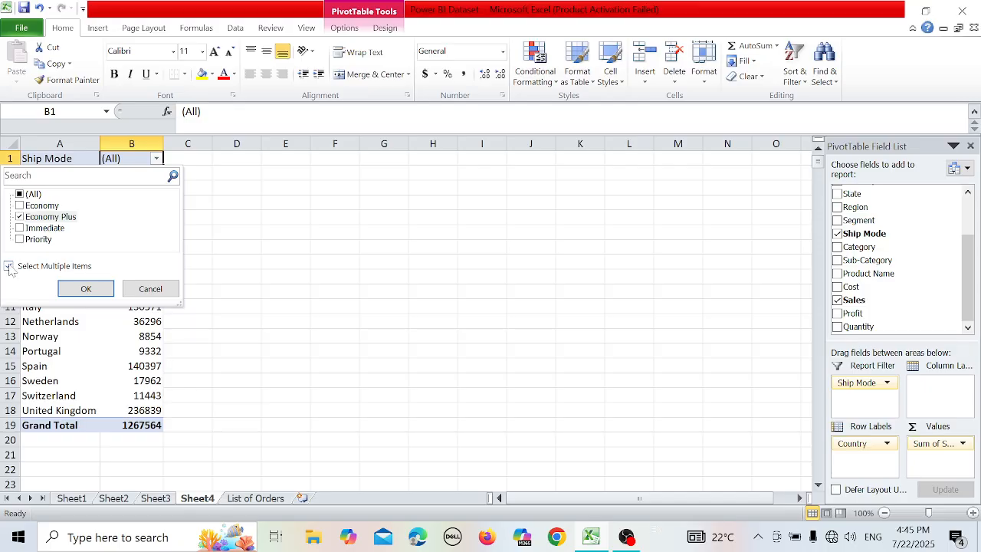
{"action": "left_click", "coordinate": [94, 291]}
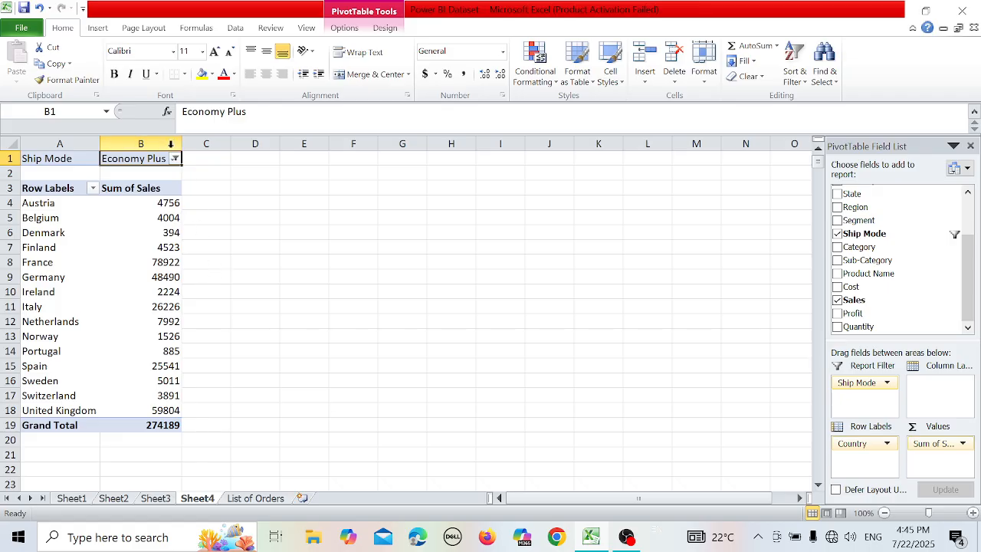
Reset the Ship Mode report filter to include all ship modes.
{"action": "left_click", "coordinate": [175, 158]}
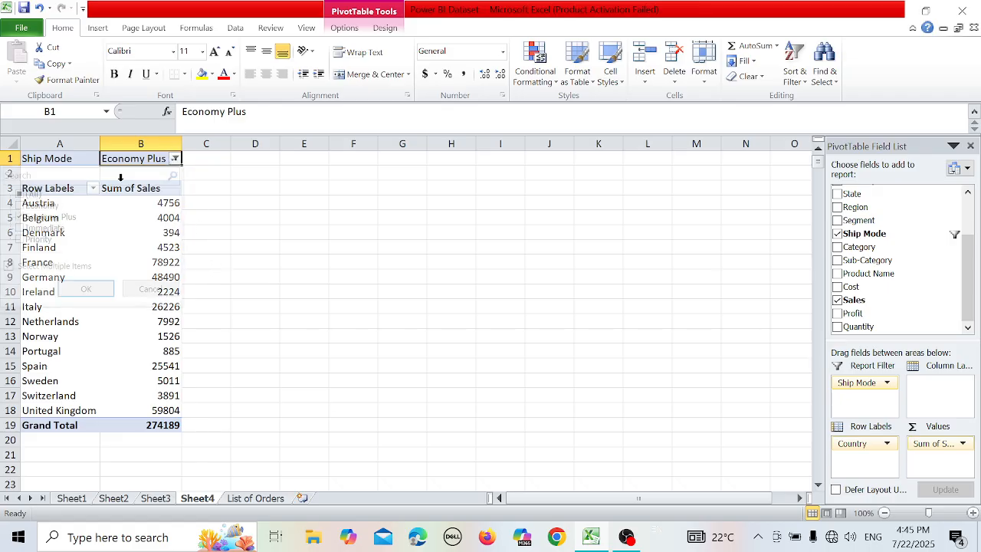
{"action": "left_click", "coordinate": [176, 159]}
{"action": "left_click", "coordinate": [20, 195]}
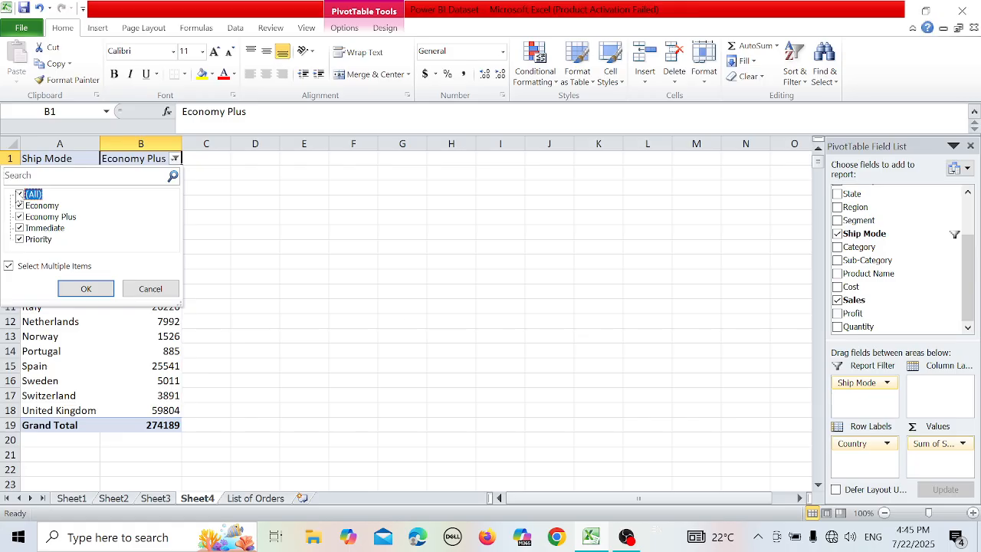
{"action": "left_click", "coordinate": [111, 285]}
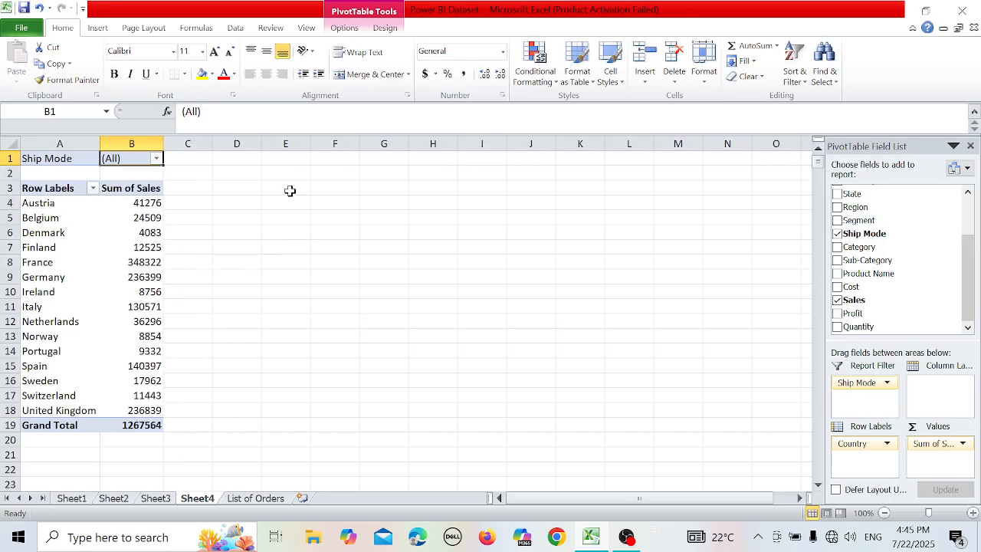
Insert a Ship Mode slicer for the country sales PivotTable.
{"action": "left_click", "coordinate": [344, 29]}
{"action": "left_click", "coordinate": [371, 77]}
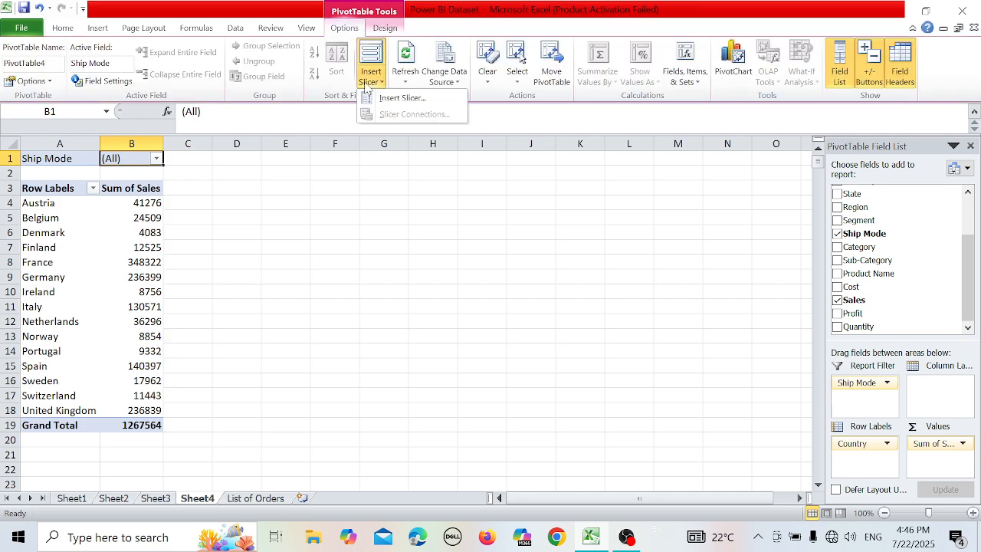
{"action": "left_click", "coordinate": [402, 98]}
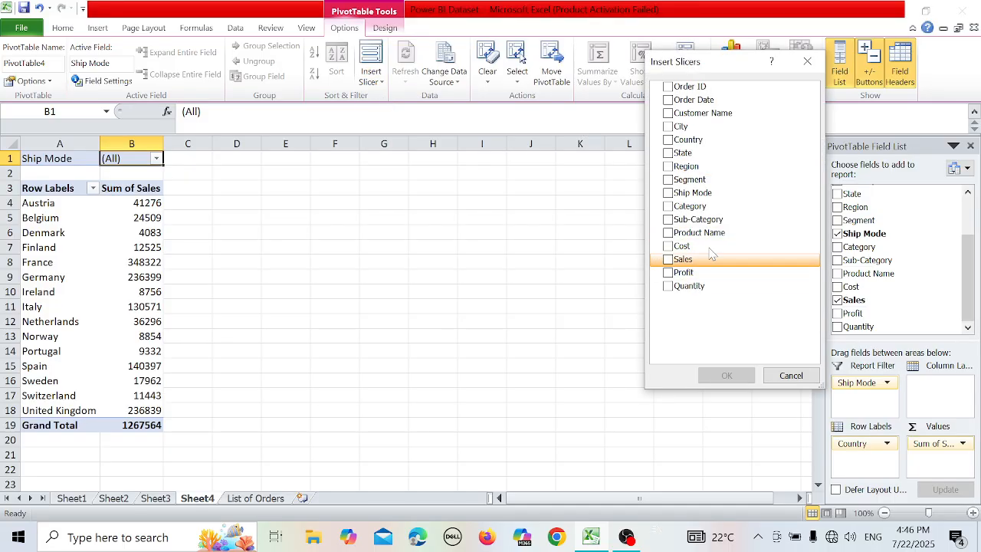
{"action": "left_click", "coordinate": [668, 193]}
{"action": "left_click", "coordinate": [668, 193]}
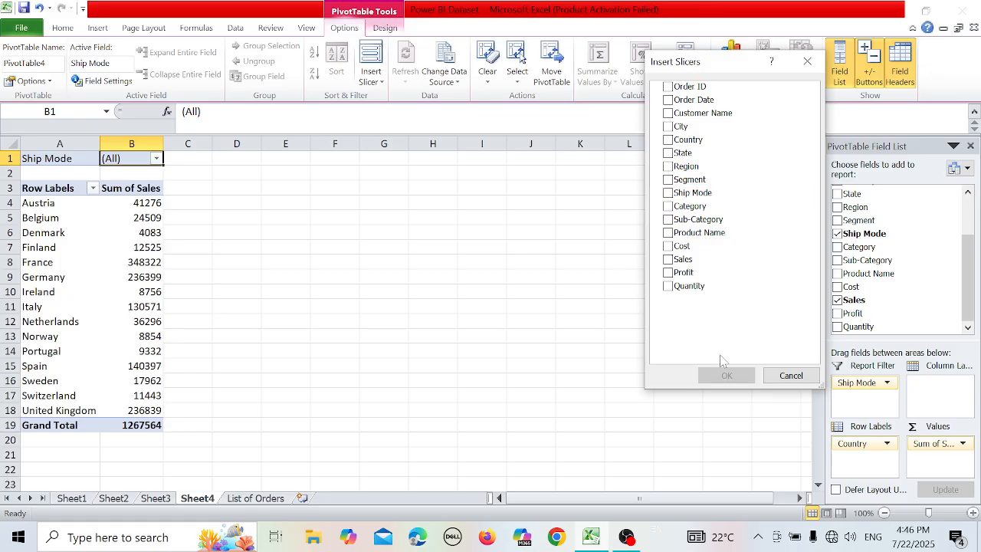
{"action": "left_click", "coordinate": [668, 193]}
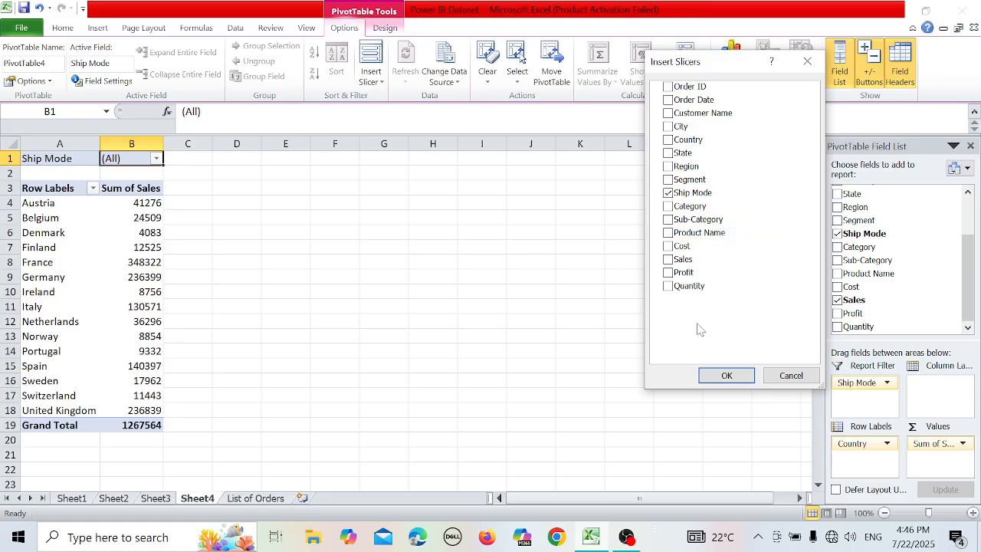
{"action": "left_click", "coordinate": [724, 375]}
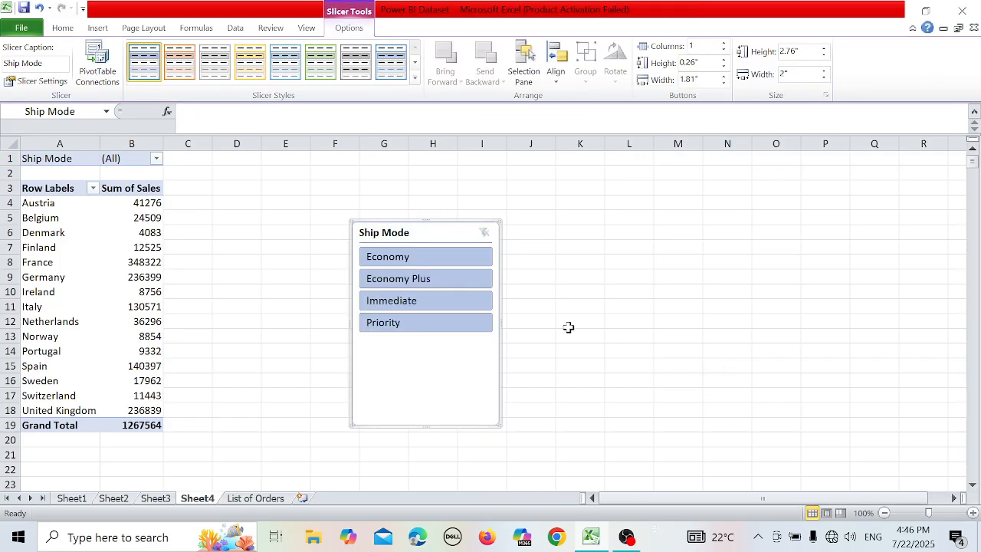
Filter the country sales with the Ship Mode slicer by Immediate, Economy Plus, Economy and Priority in turn.
{"action": "left_click", "coordinate": [450, 302]}
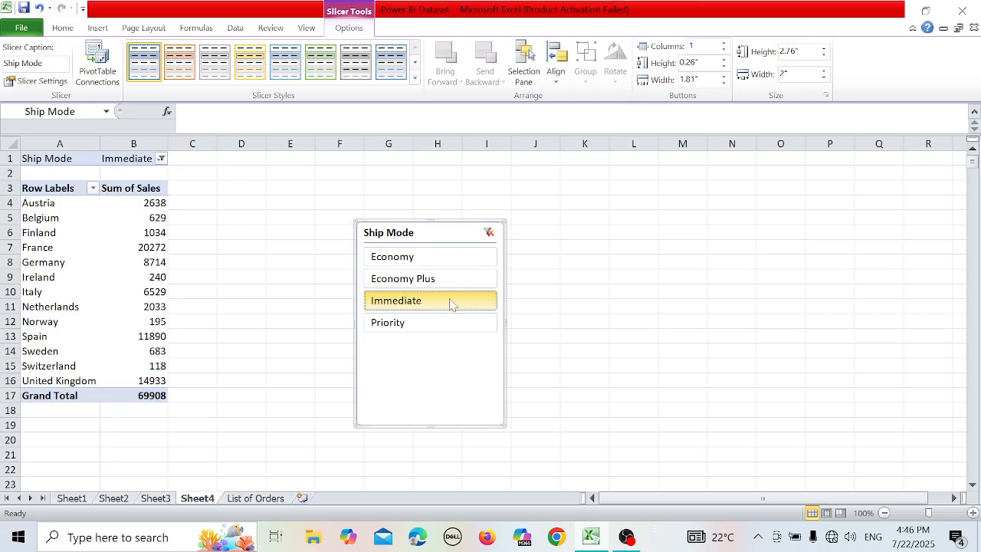
{"action": "left_click", "coordinate": [450, 280]}
{"action": "left_click", "coordinate": [457, 260]}
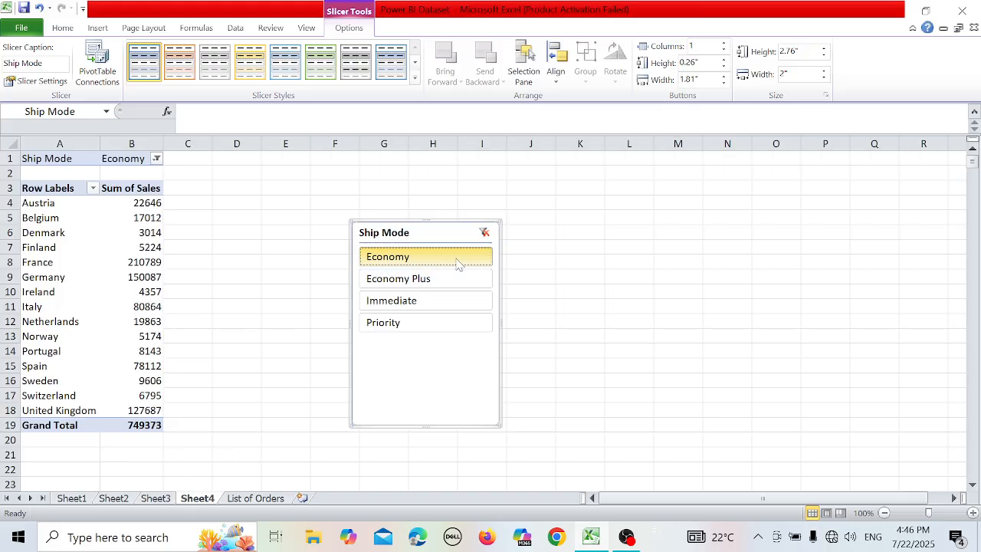
{"action": "left_click", "coordinate": [441, 326]}
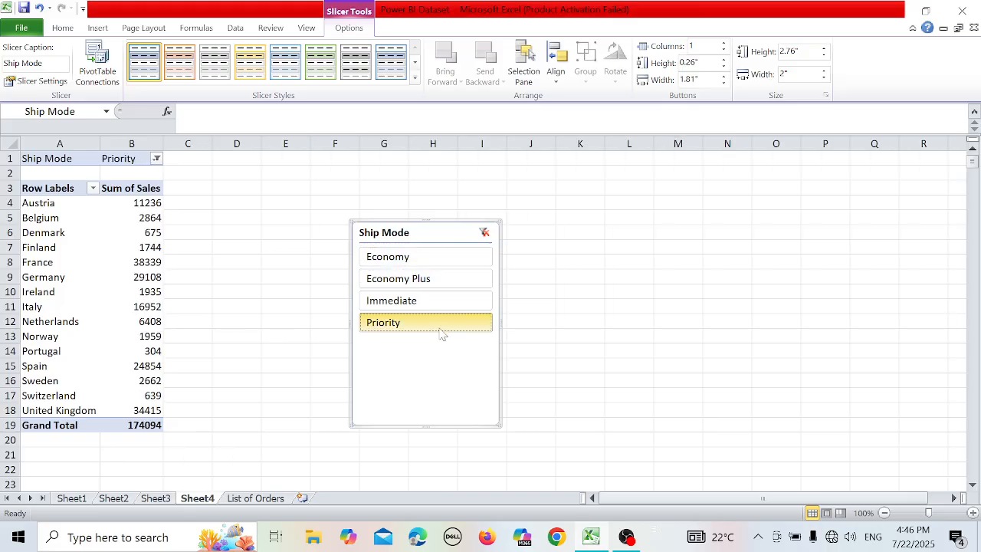
Reselect all four ship modes in the slicer, and narrow the selection to Economy.
{"action": "left_click_drag", "start_coordinate": [441, 333], "coordinate": [438, 258]}
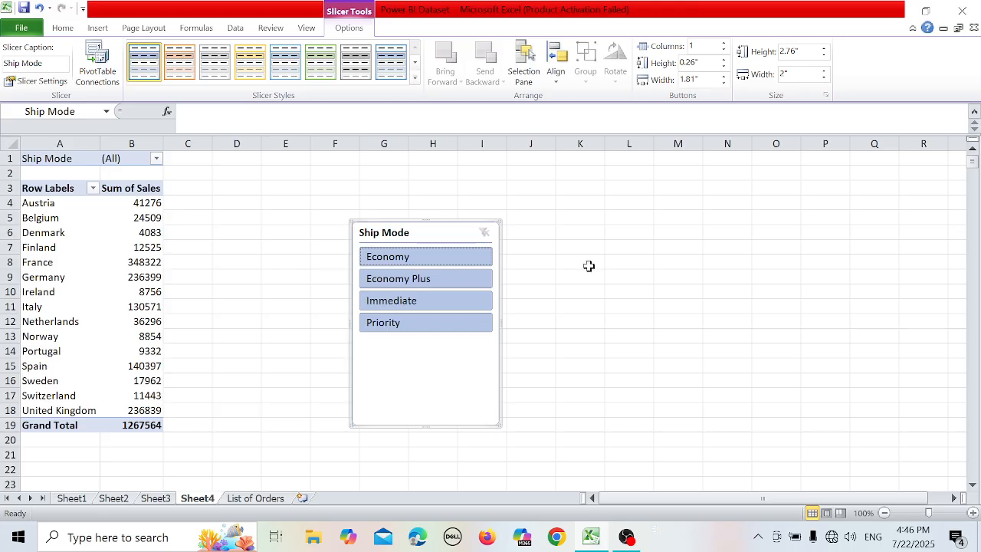
{"action": "left_click", "coordinate": [470, 256]}
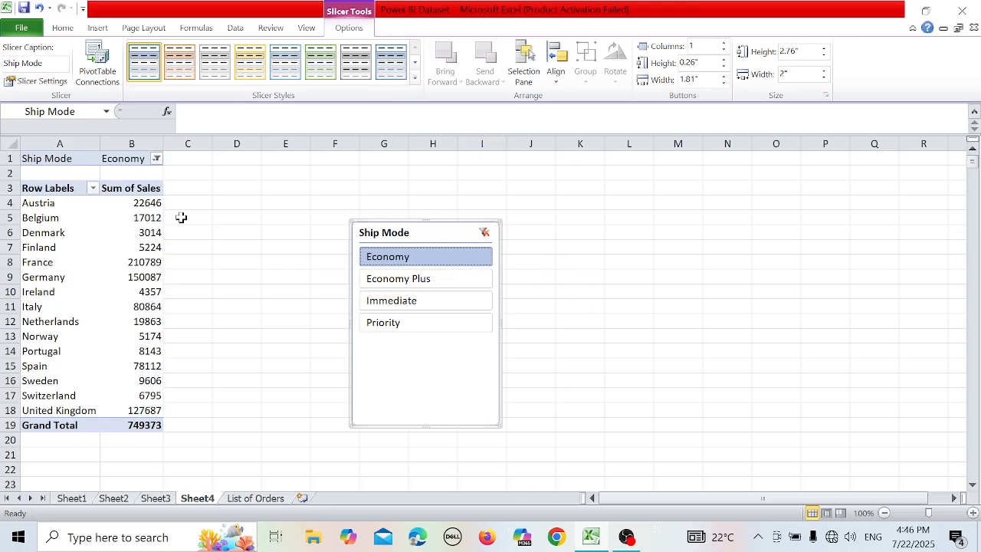
Insert a Sub-Category slicer for the country sales PivotTable.
{"action": "left_click", "coordinate": [129, 277]}
{"action": "left_click", "coordinate": [89, 257]}
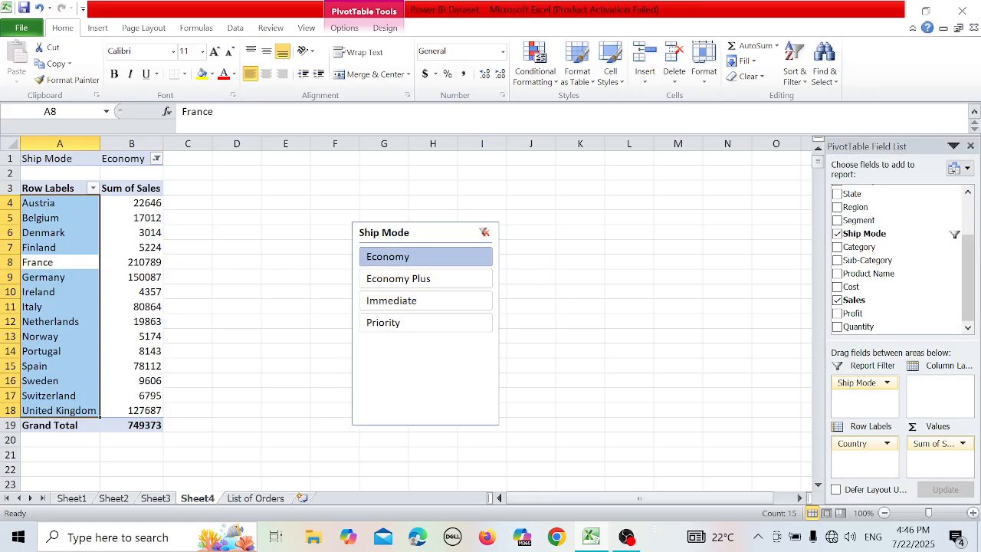
{"action": "left_click", "coordinate": [344, 29]}
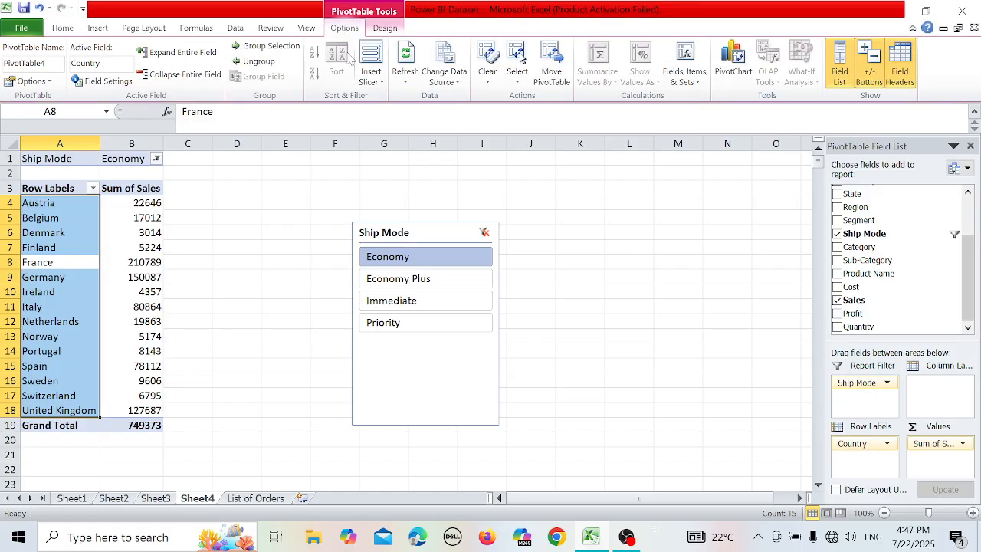
{"action": "left_click", "coordinate": [371, 73]}
{"action": "left_click", "coordinate": [391, 98]}
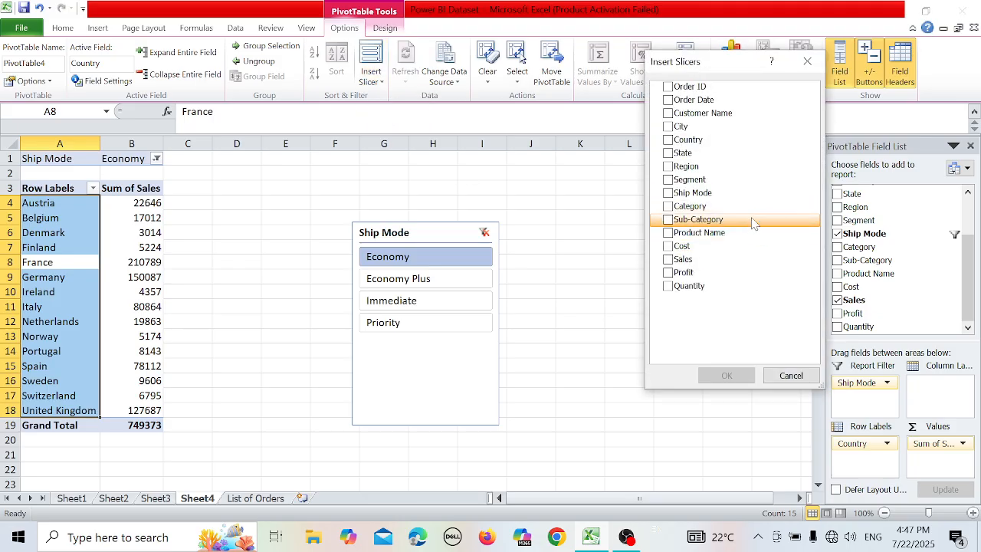
{"action": "left_click", "coordinate": [667, 219]}
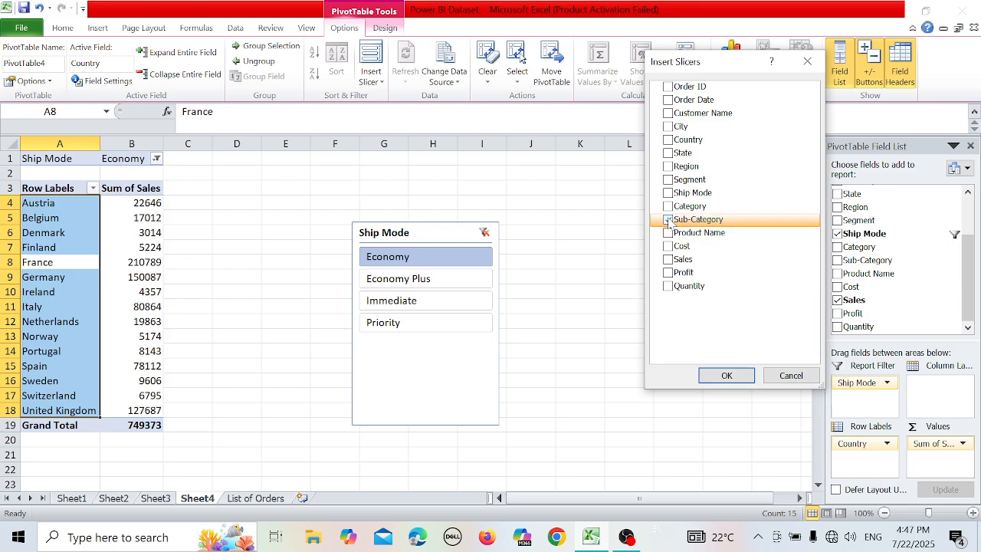
{"action": "left_click", "coordinate": [731, 374]}
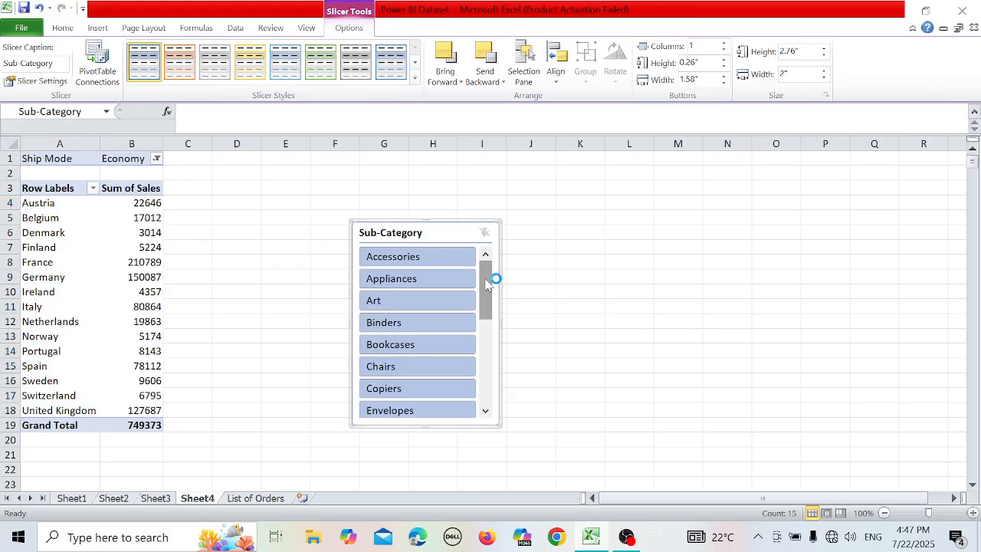
Filter the country sales with the Sub-Category slicer by Appliances, Art, Chairs and Envelopes in turn, and clear the slicer's filter.
{"action": "left_click", "coordinate": [437, 278]}
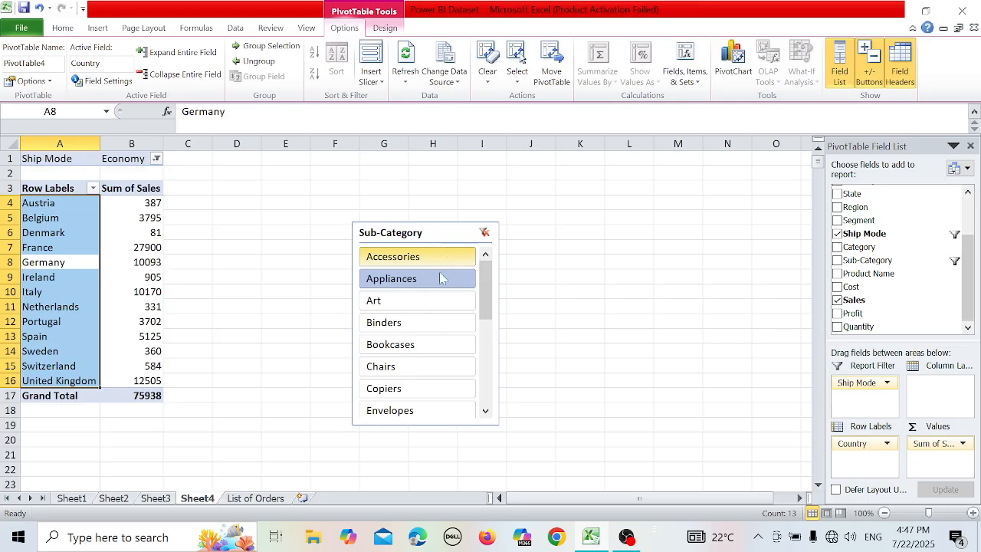
{"action": "left_click", "coordinate": [439, 299]}
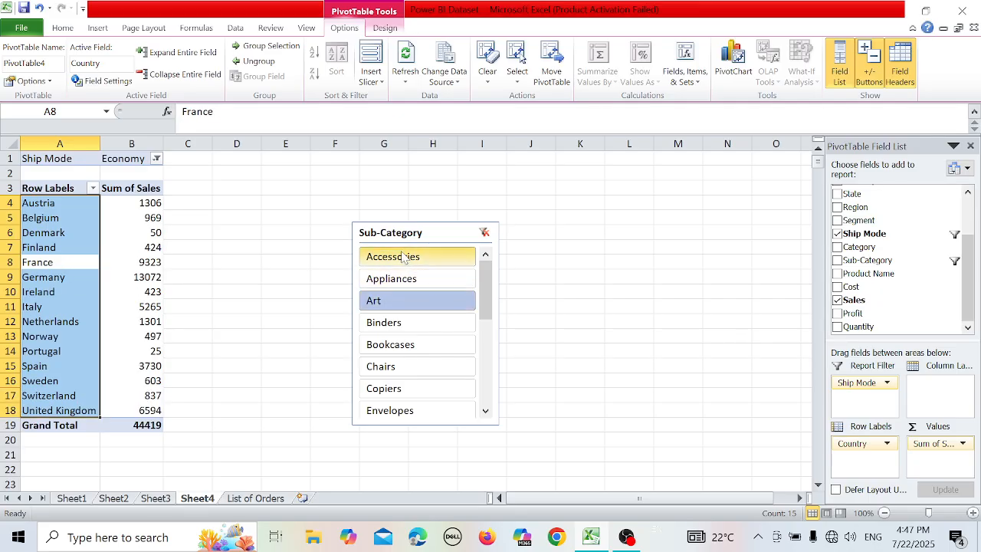
{"action": "left_click", "coordinate": [192, 189]}
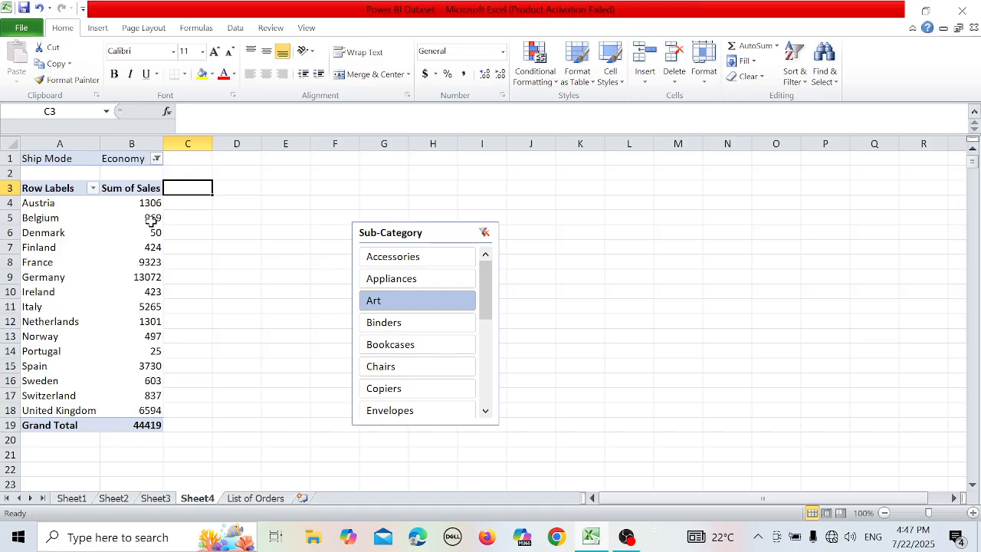
{"action": "left_click", "coordinate": [428, 367]}
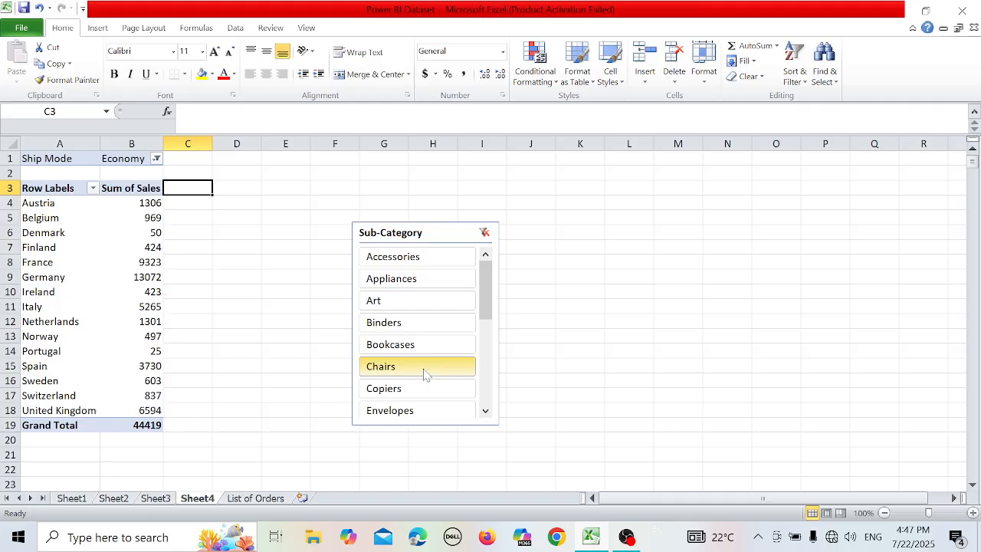
{"action": "left_click", "coordinate": [400, 414]}
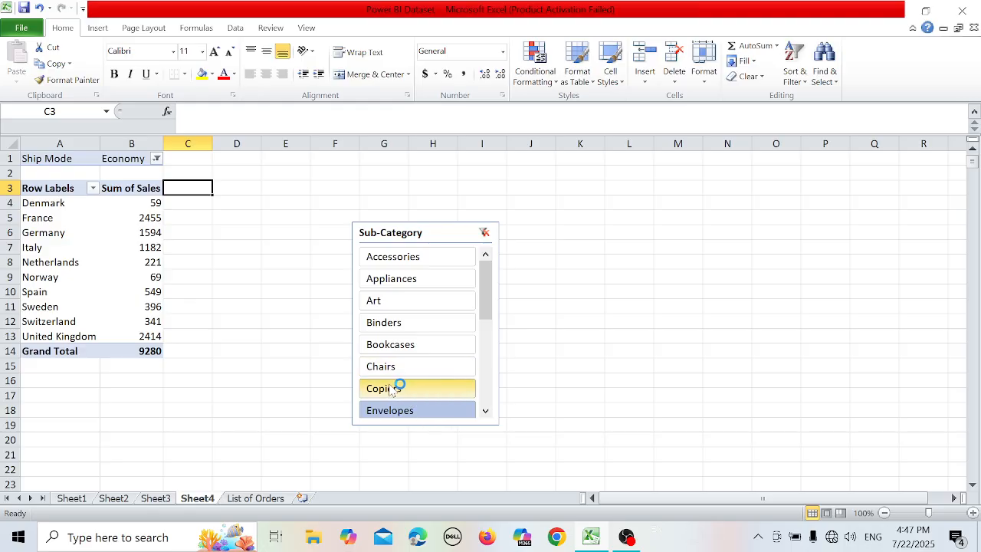
{"action": "left_click", "coordinate": [484, 232]}
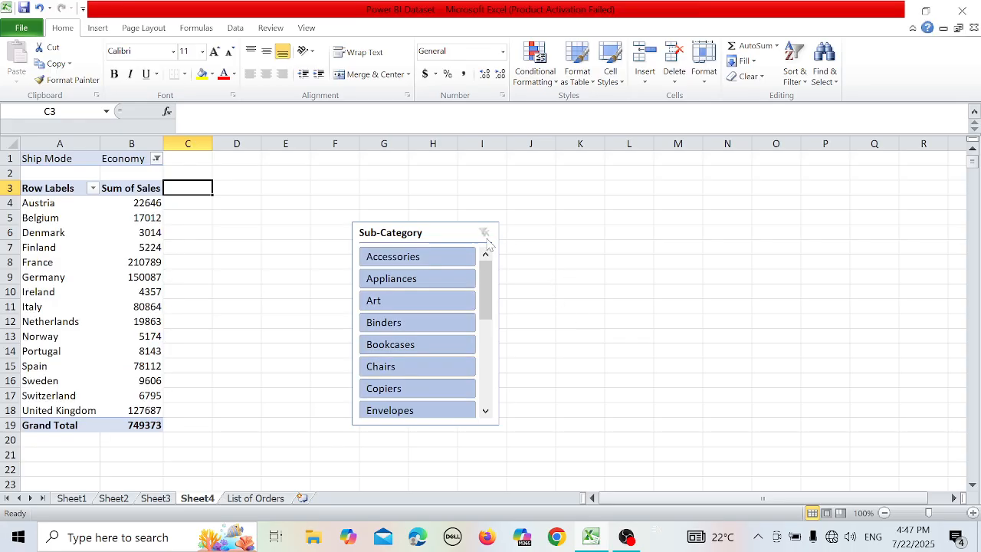
{"action": "left_click", "coordinate": [479, 232]}
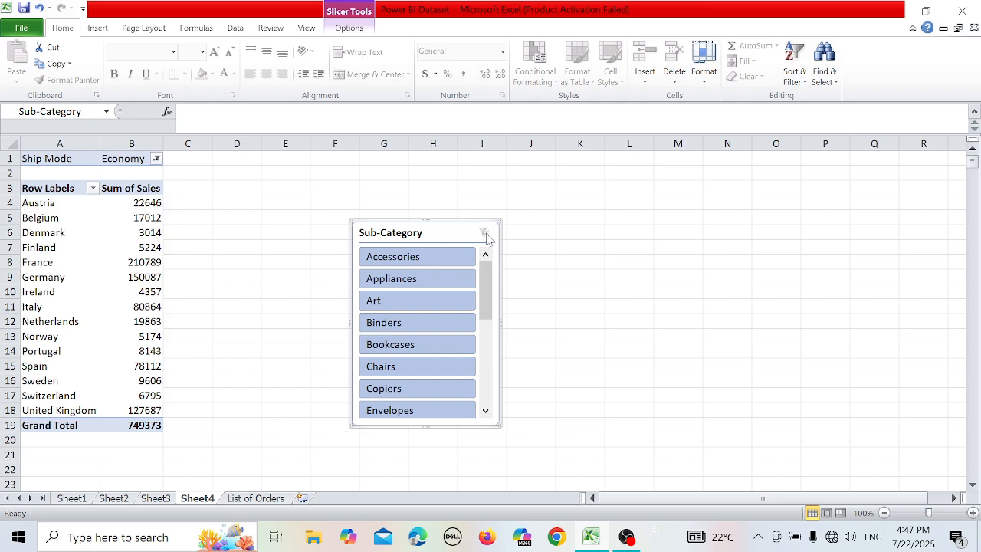
{"action": "left_click", "coordinate": [627, 537]}
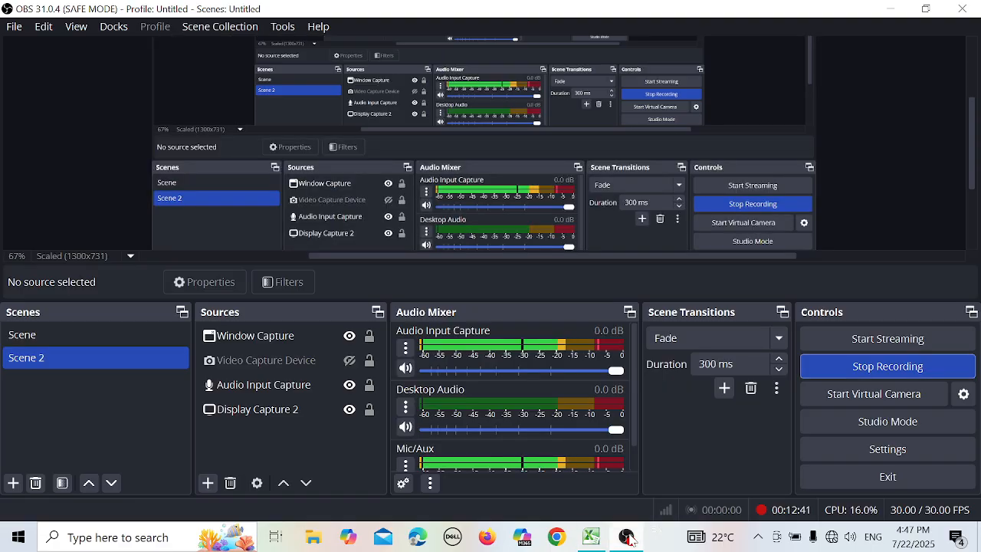